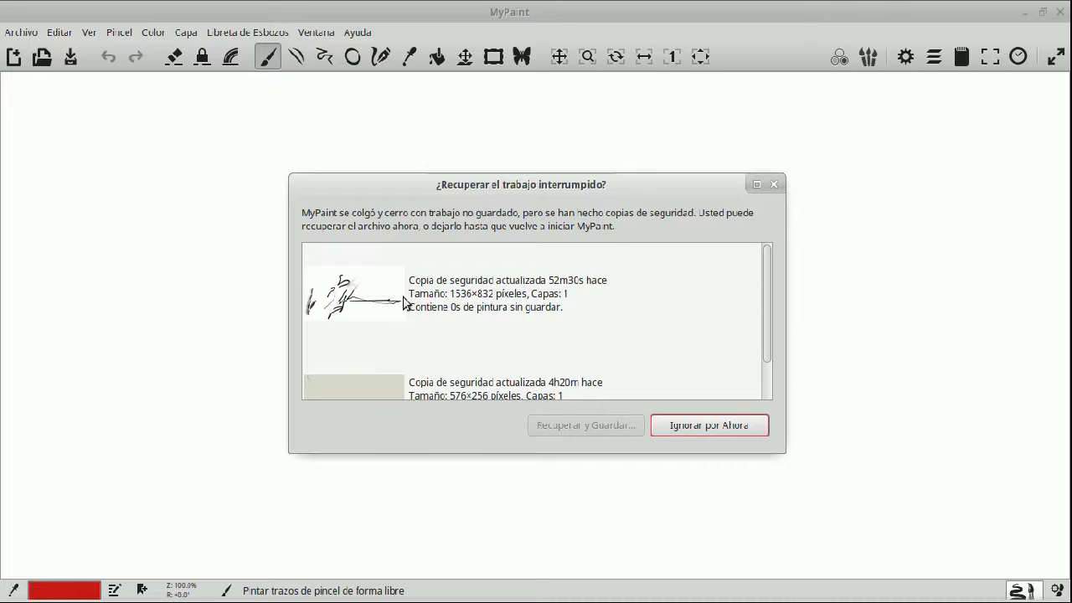
- Select the most recent backup in the interrupted-work recovery list and ignore recovery for now
scroll(401, 295, "down", 2)
scroll(410, 327, "up", 2)
left_click(490, 312)
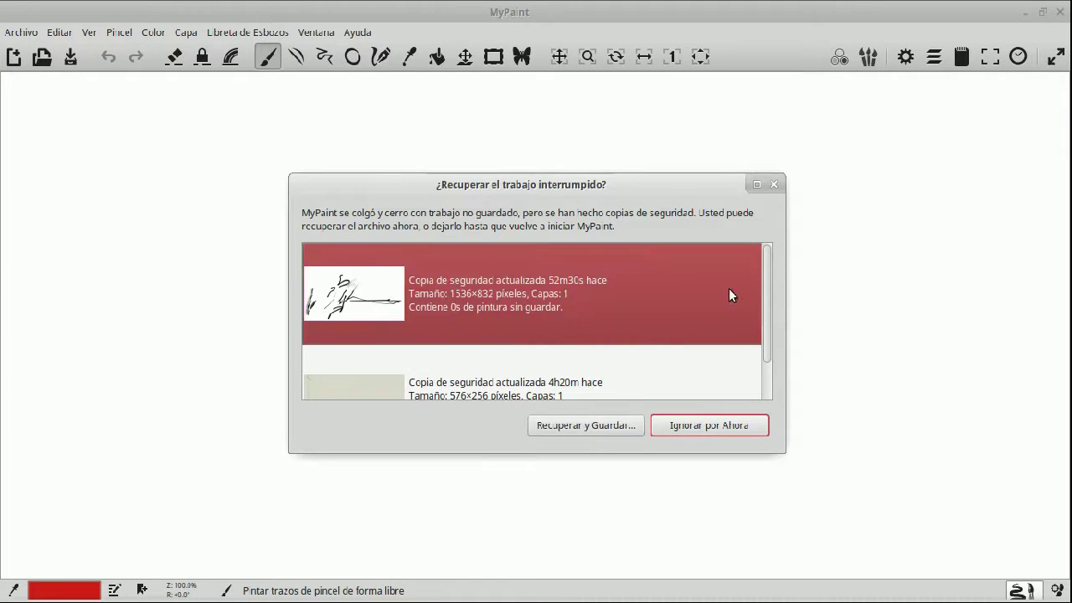
left_click(724, 429)
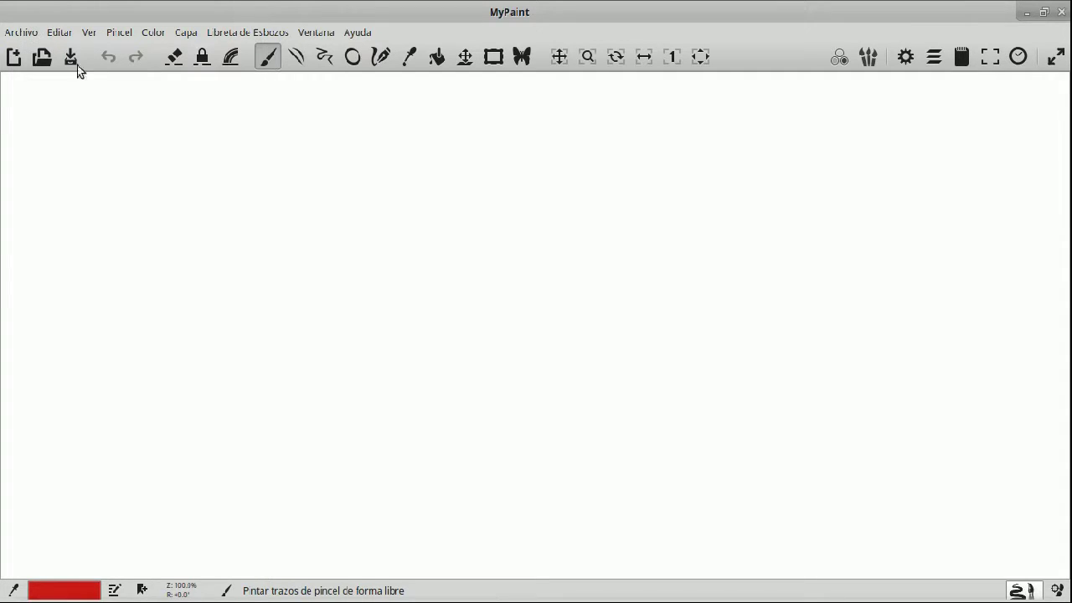
- Review the preferences for pressure, devices, buttons, keys, loading and saving, and view, including the freehand cursor types
left_click(53, 31)
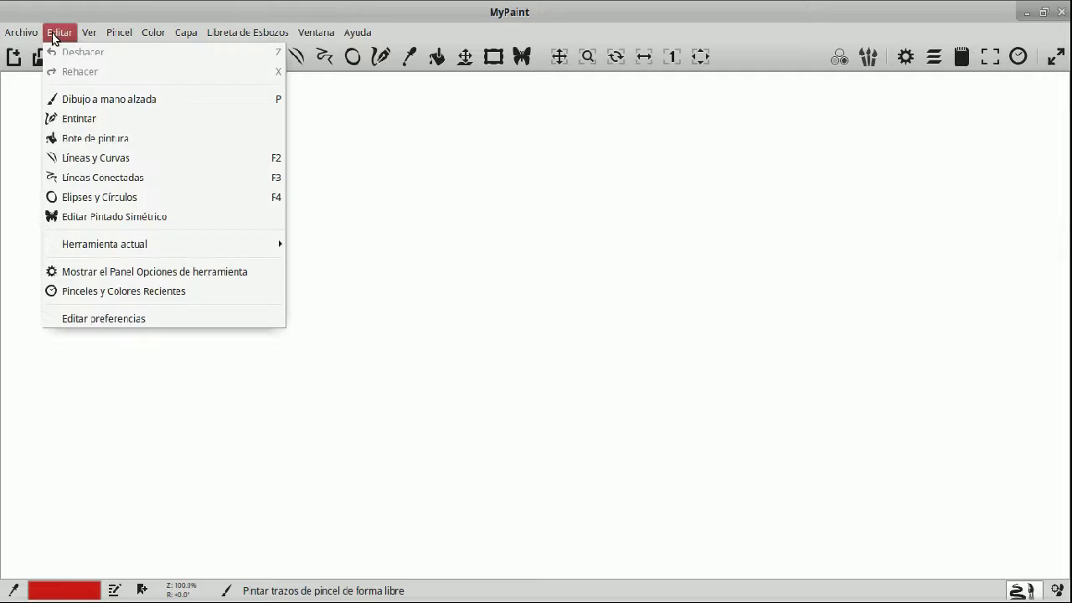
left_click(81, 320)
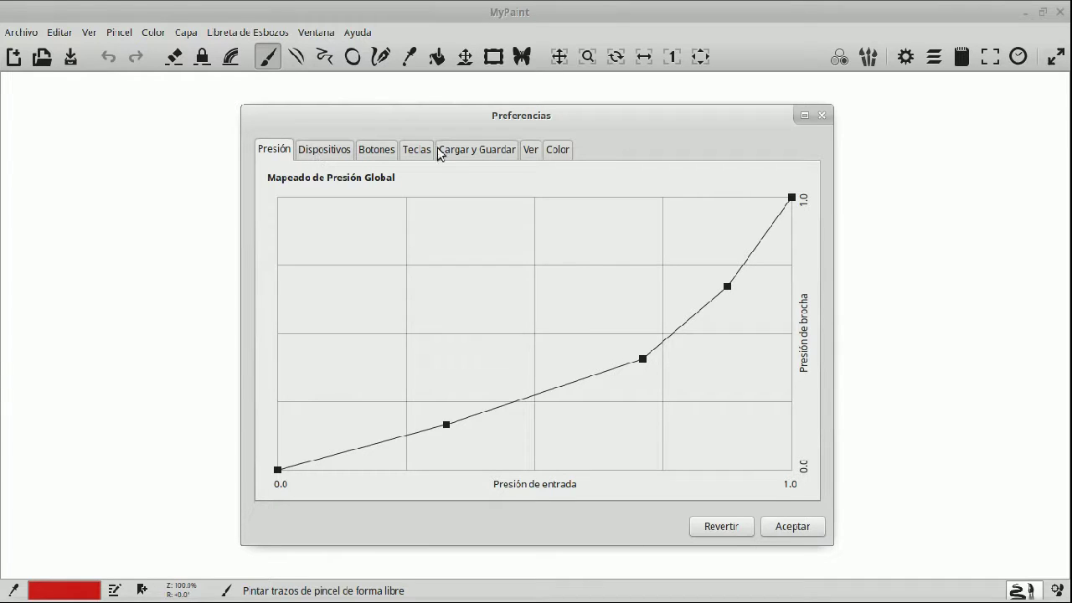
left_click(340, 152)
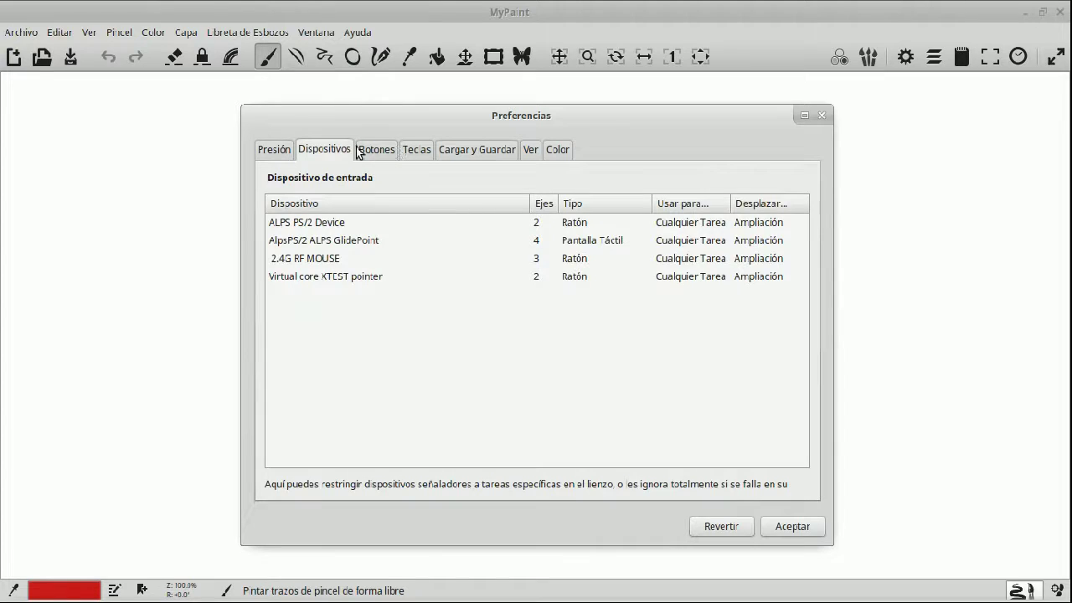
left_click(368, 149)
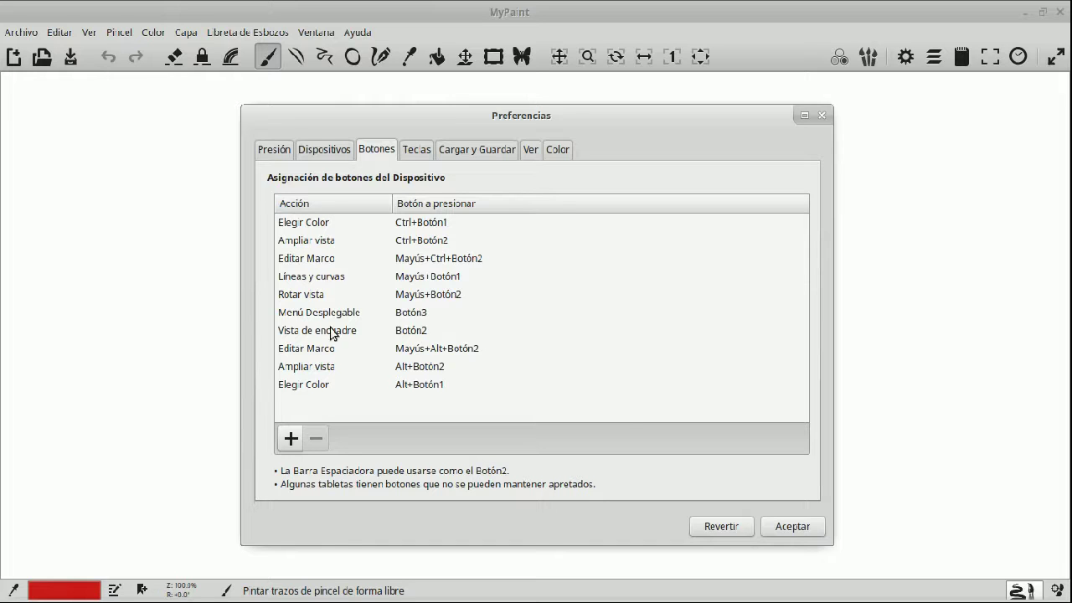
left_click(411, 154)
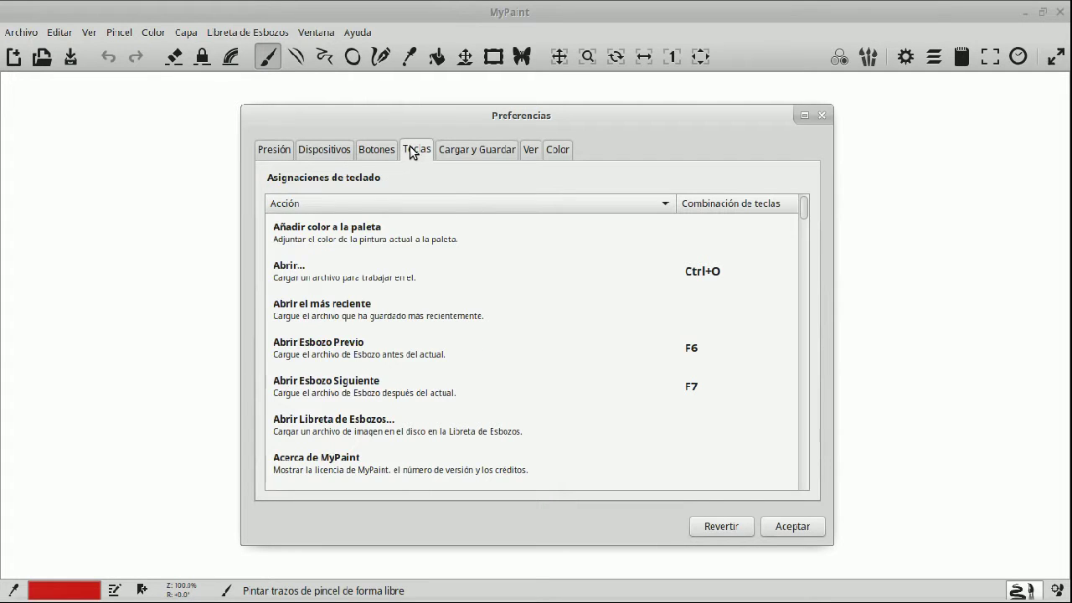
left_click(474, 149)
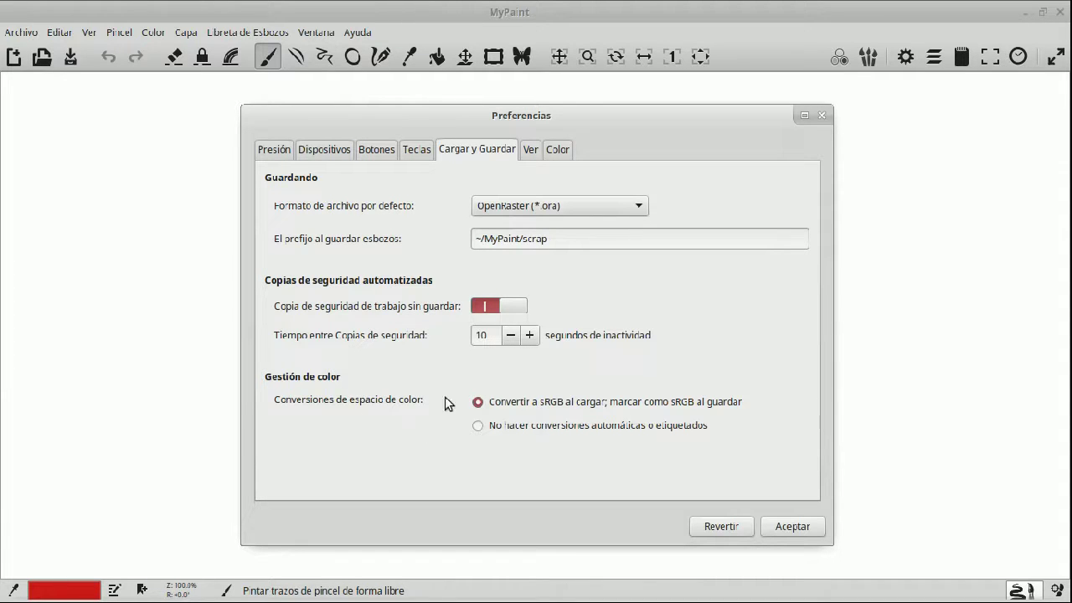
left_click(532, 153)
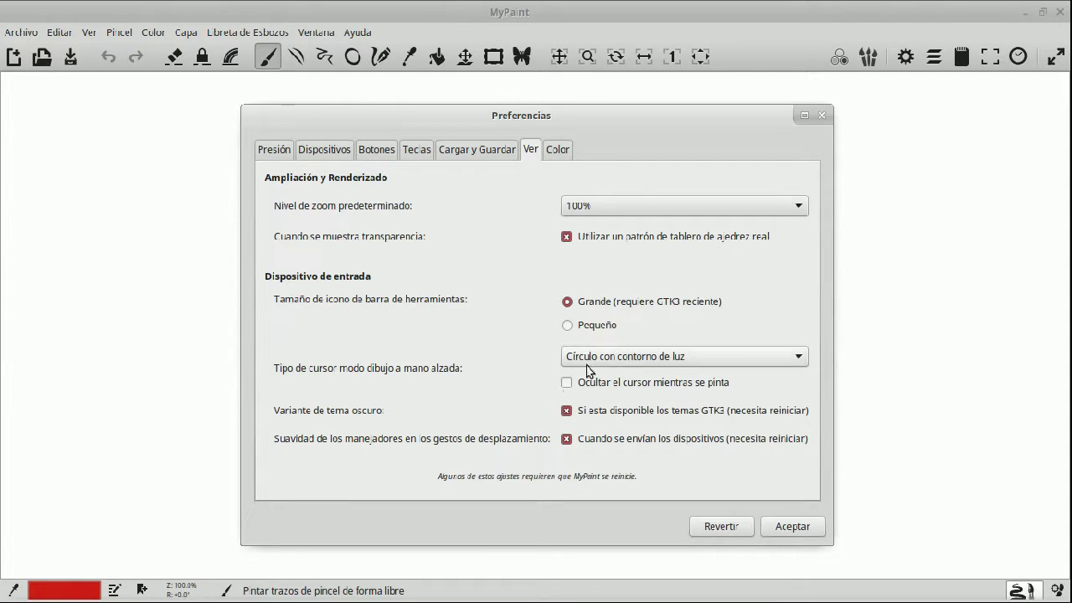
left_click(652, 354)
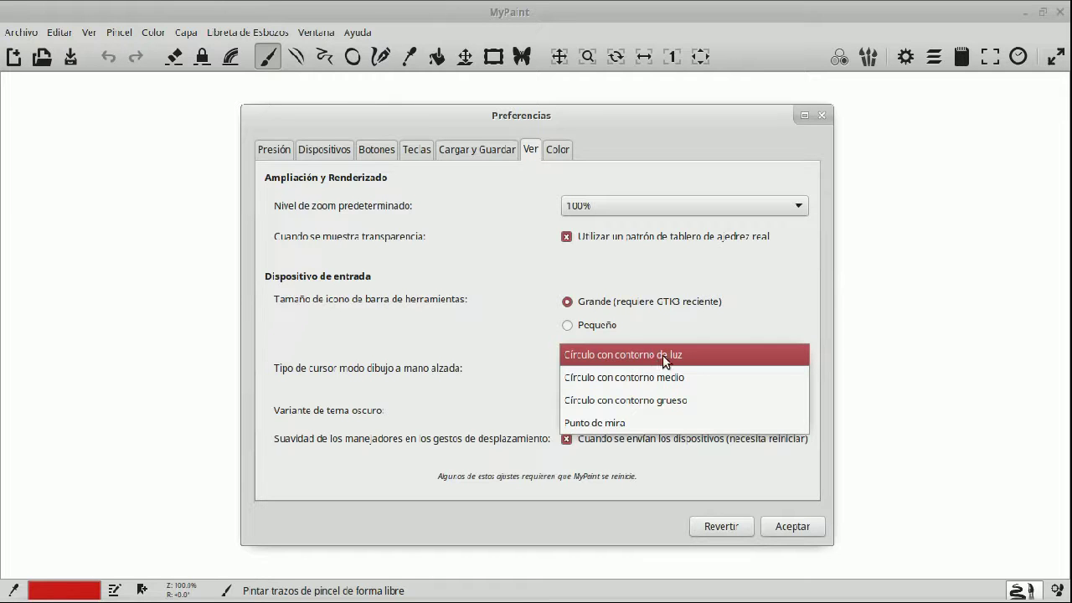
left_click(500, 390)
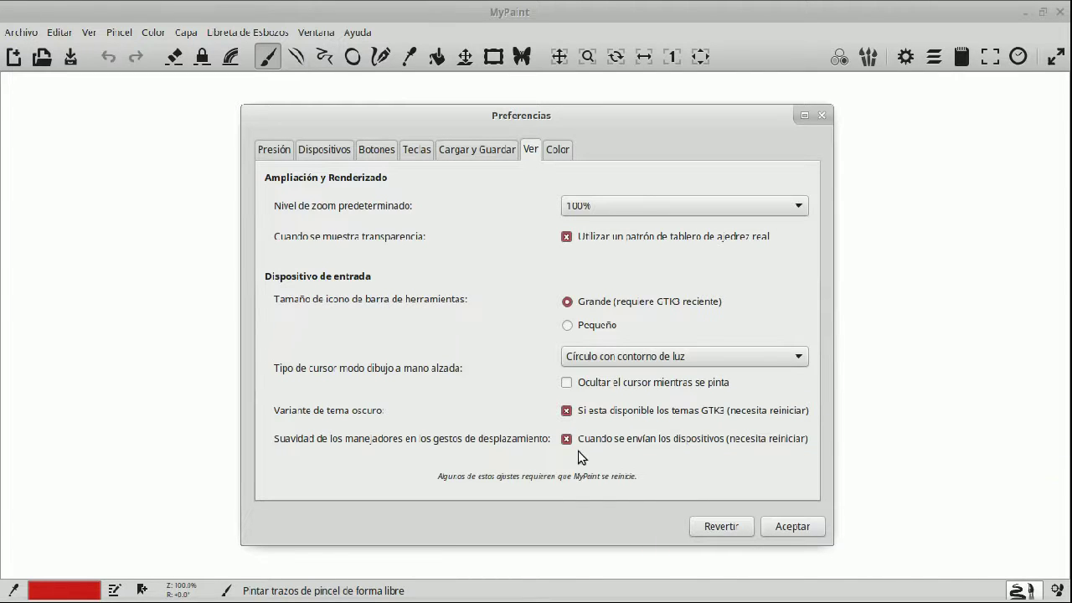
mouse_move(649, 443)
- Bring up the colour wheel preferences and display the Rueda HSV colour wheel alongside them
left_click(566, 153)
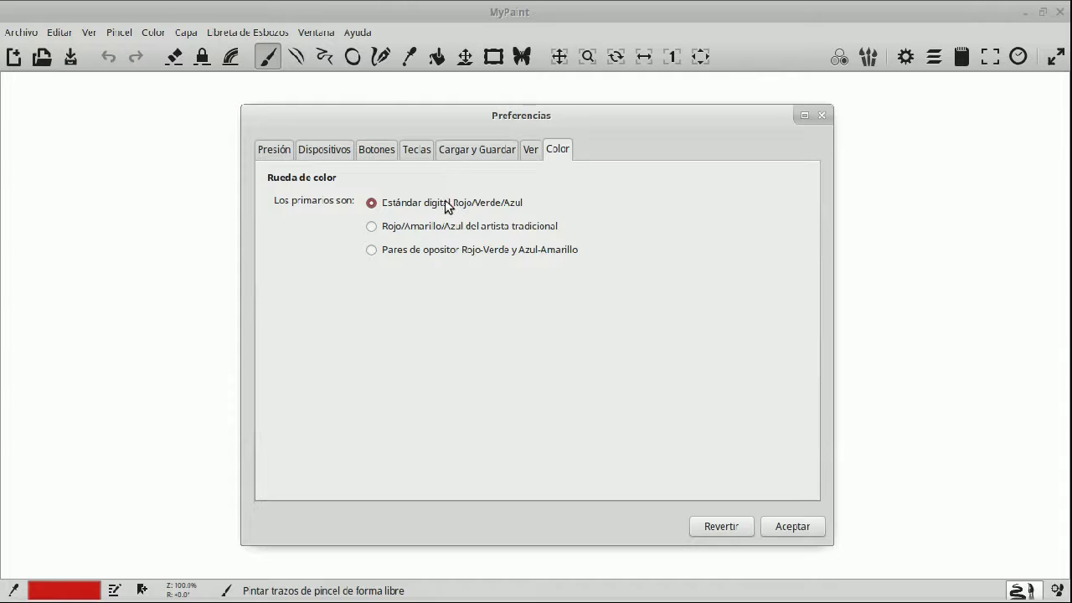
left_click(910, 268)
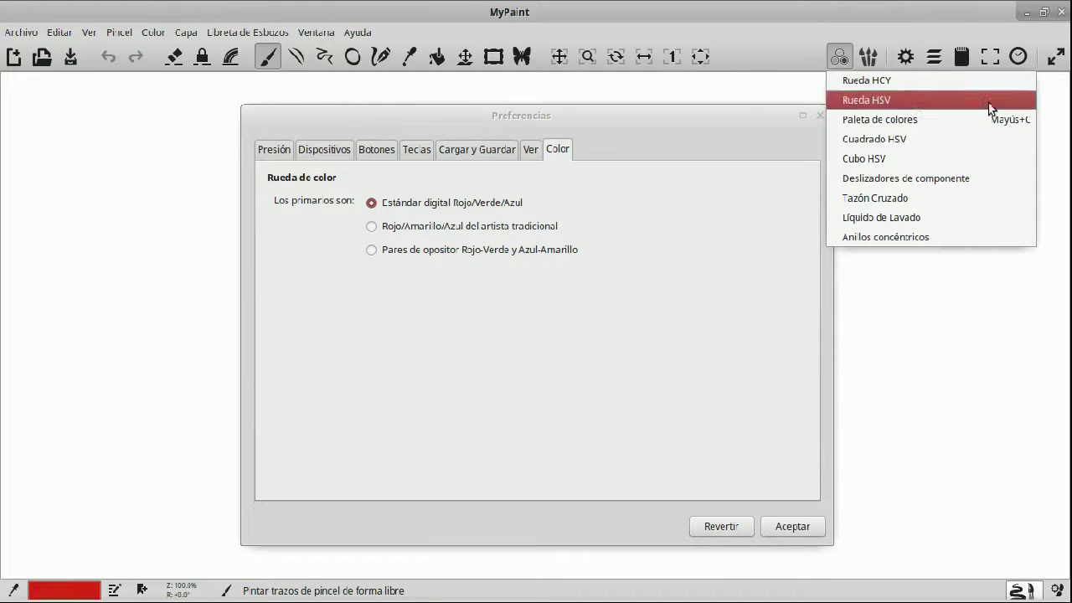
left_click(920, 105)
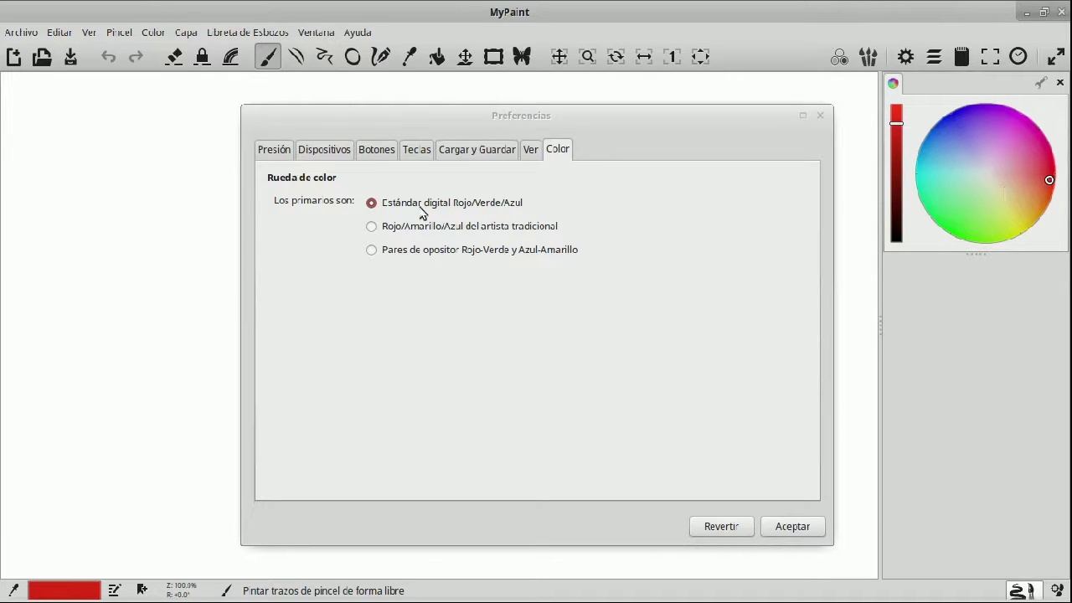
- Compare the three primary-colour options on the HSV wheel and return to Estándar digital Rojo/Verde/Azul
left_click(447, 233)
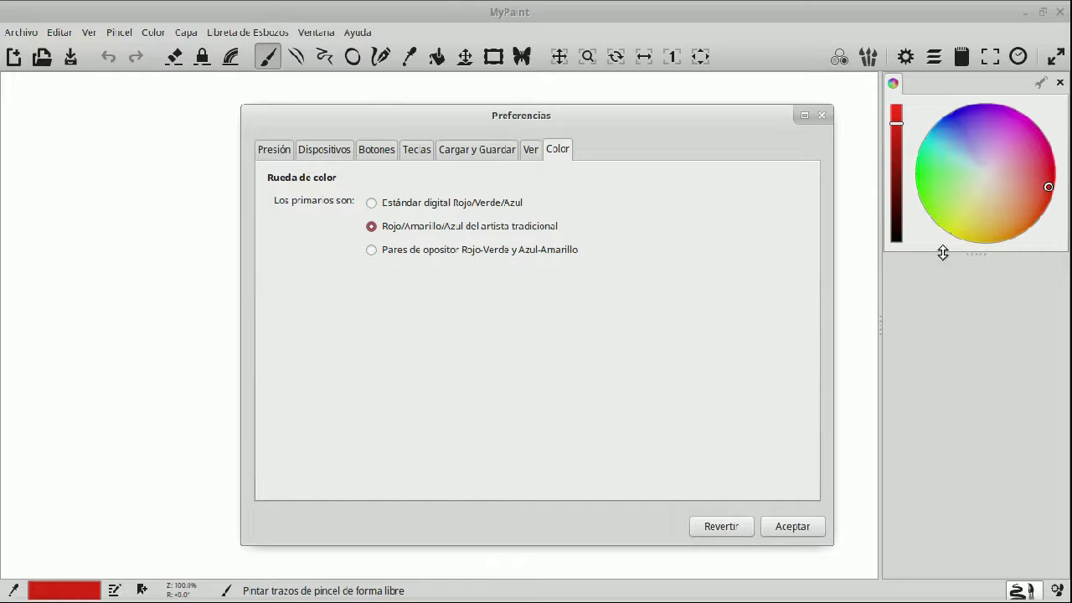
left_click(486, 252)
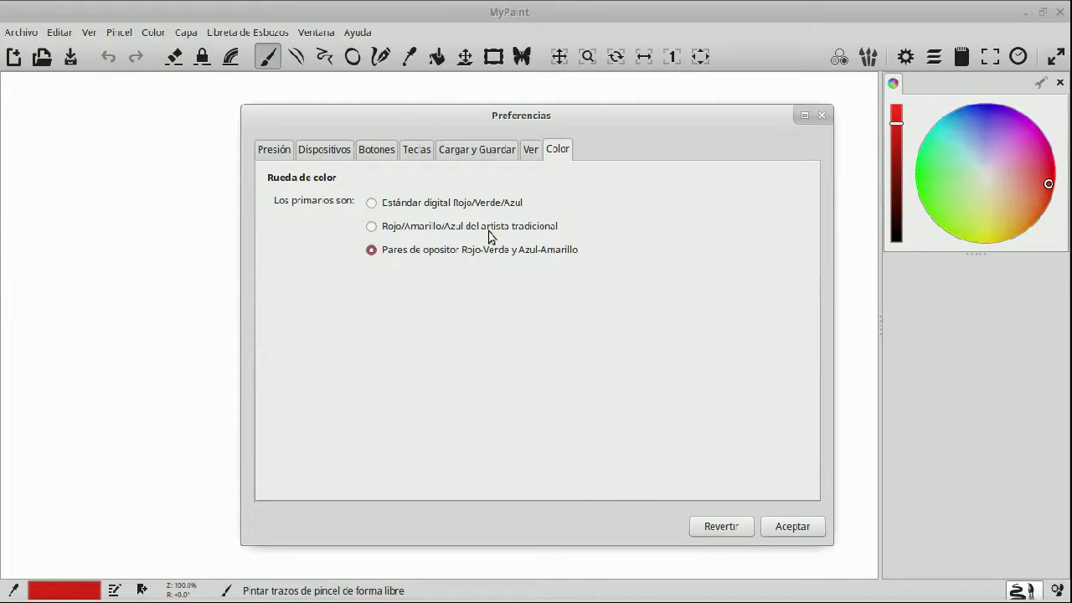
left_click(497, 225)
left_click(490, 254)
left_click(488, 231)
left_click(483, 247)
left_click(478, 204)
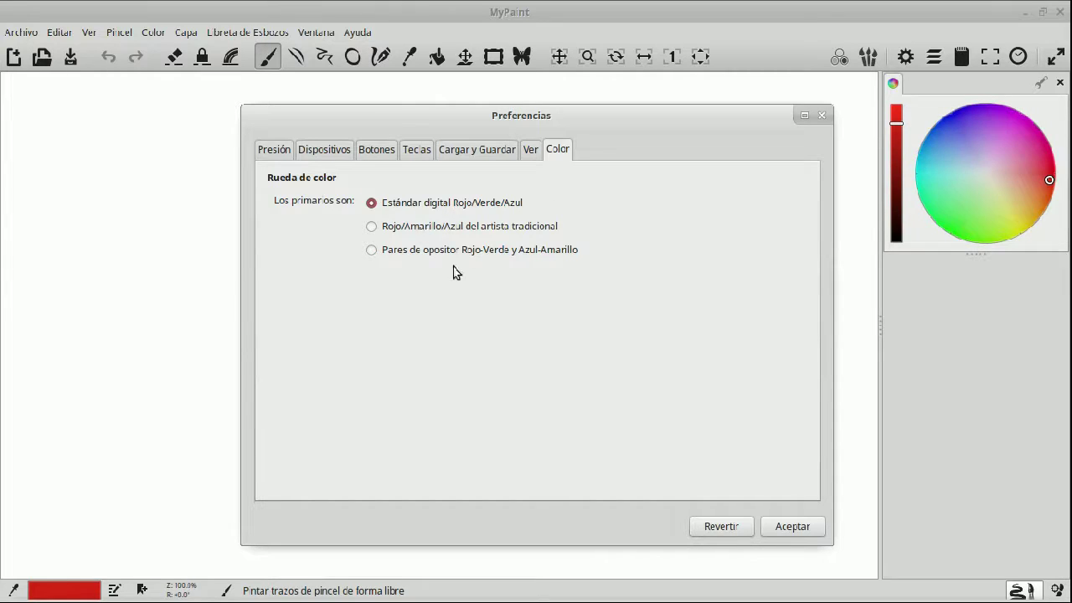
left_click(488, 230)
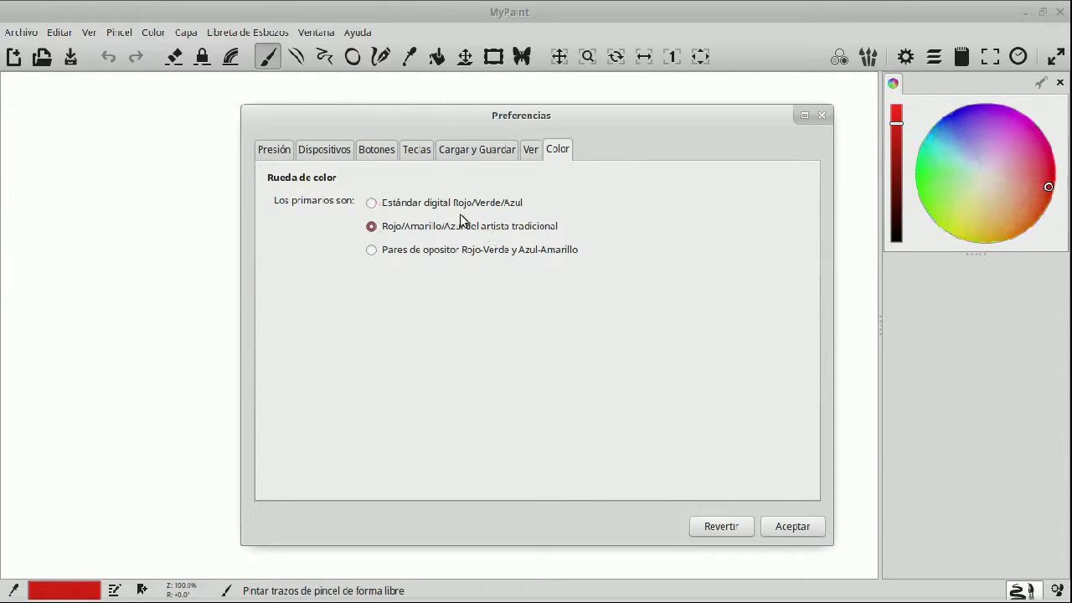
left_click(461, 206)
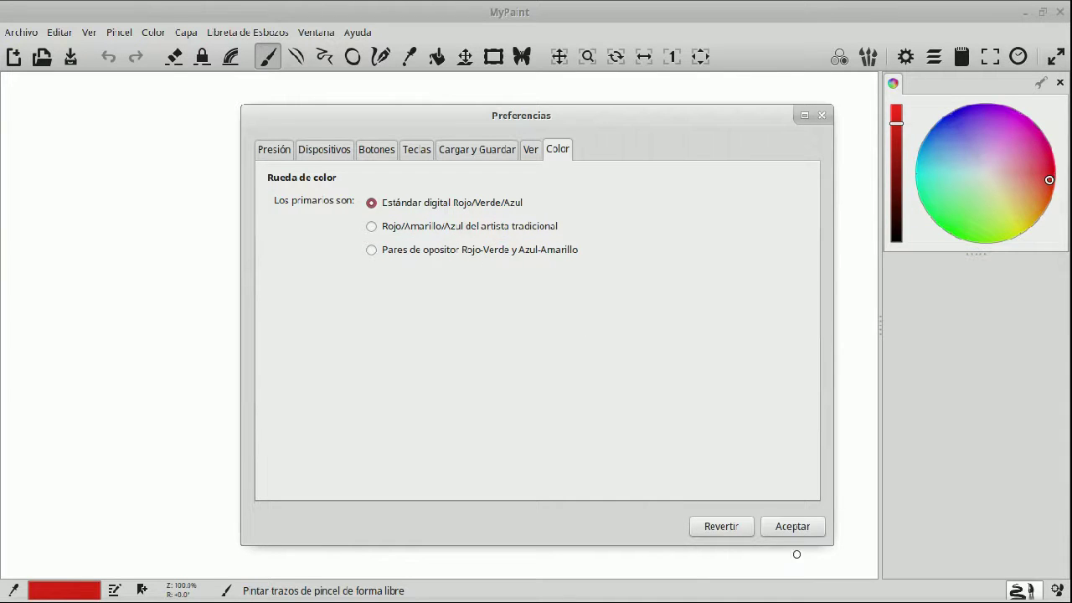
- Close the preferences and the HSV colour wheel
left_click(823, 115)
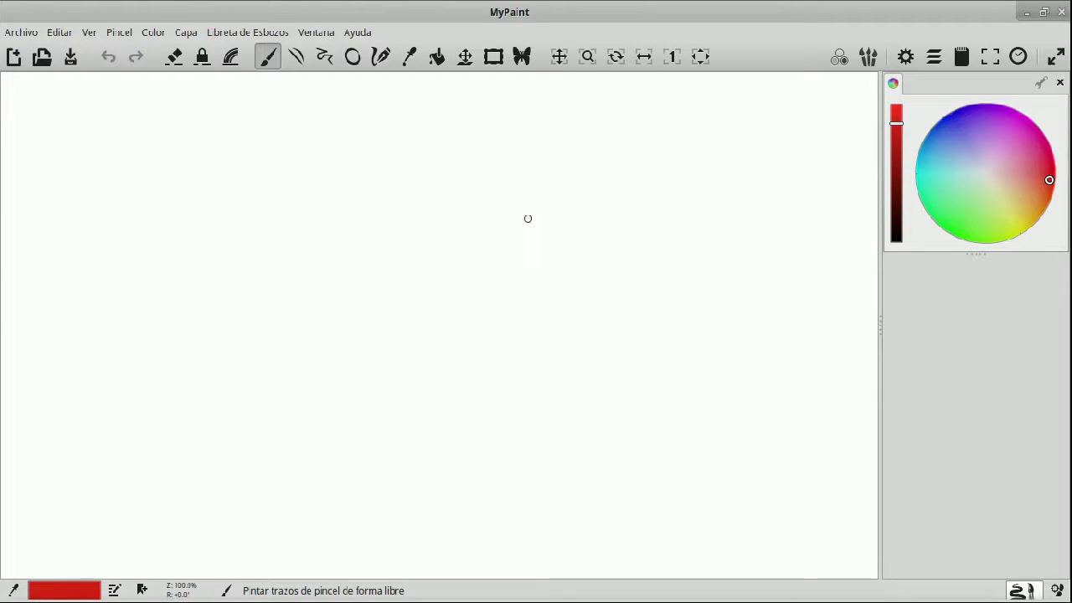
left_click(1060, 82)
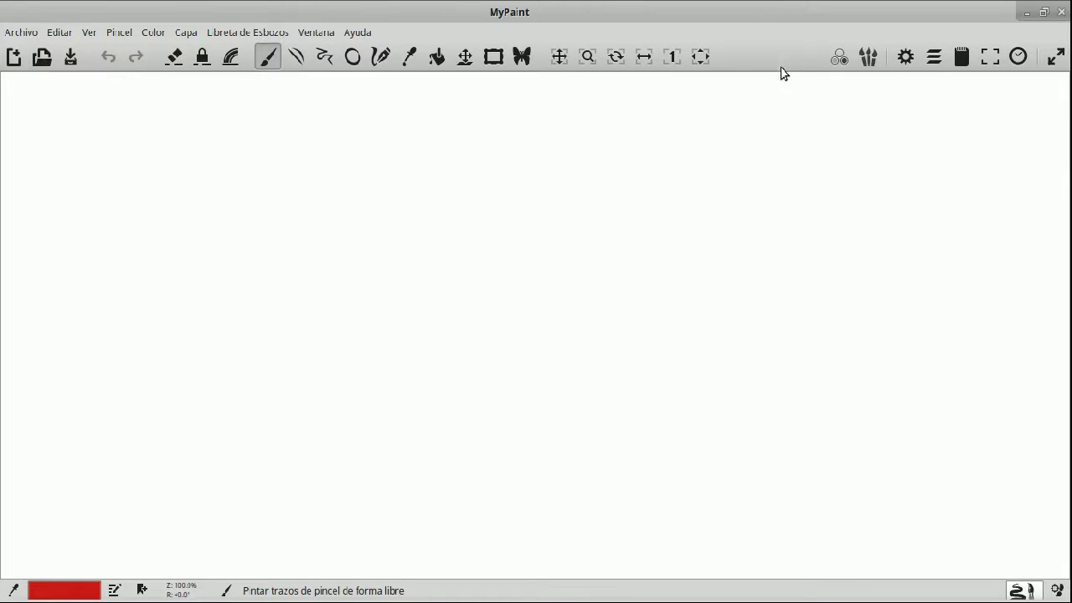
- Show and hide the Intercambiar bocetos group of tools twice, leaving it hidden
right_click(760, 55)
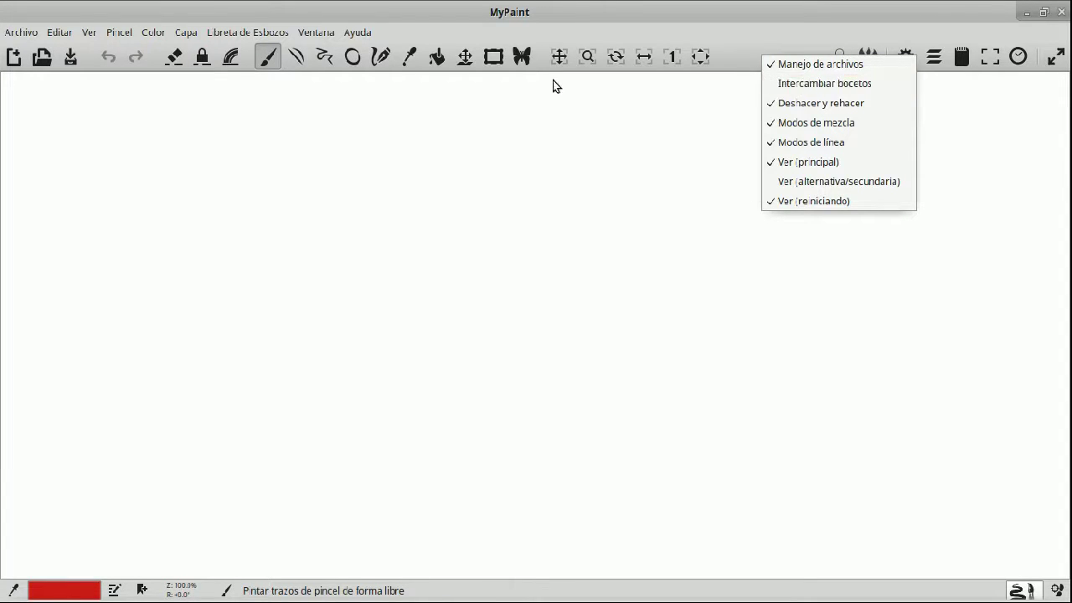
left_click(834, 85)
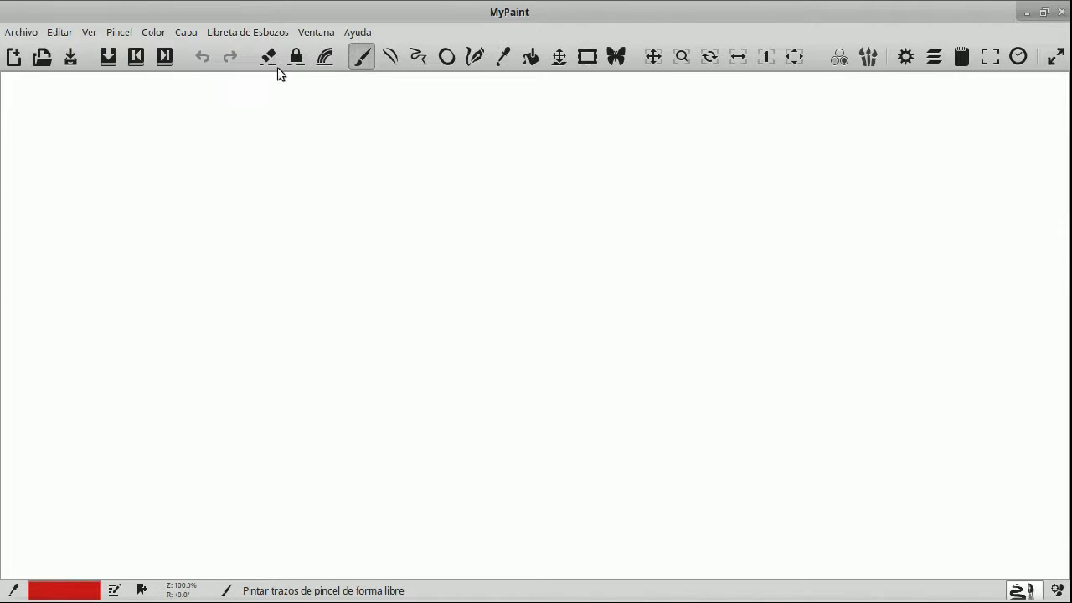
right_click(806, 60)
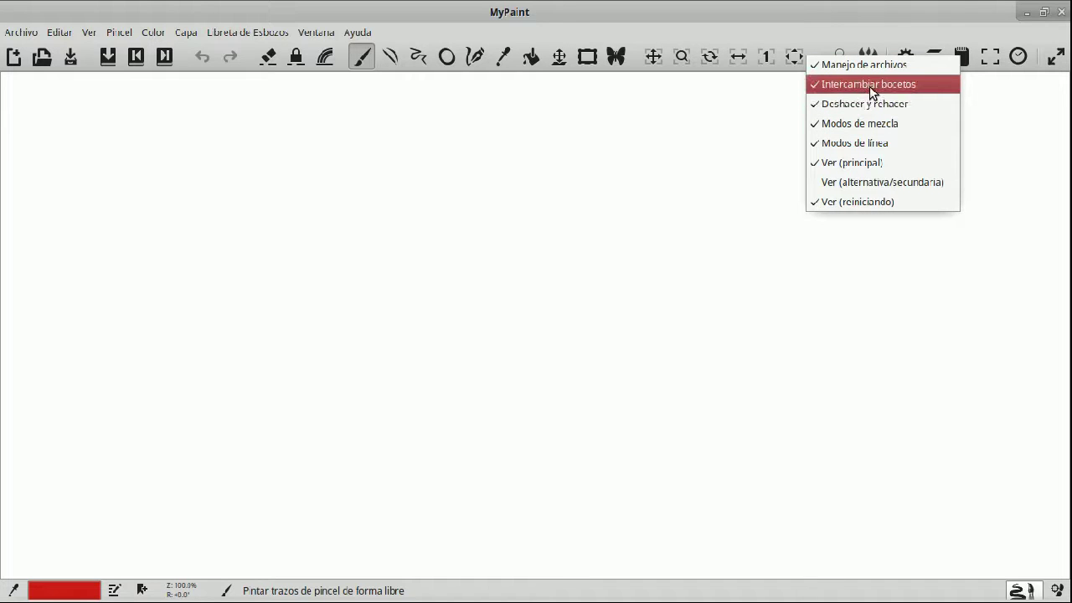
left_click(869, 85)
right_click(769, 53)
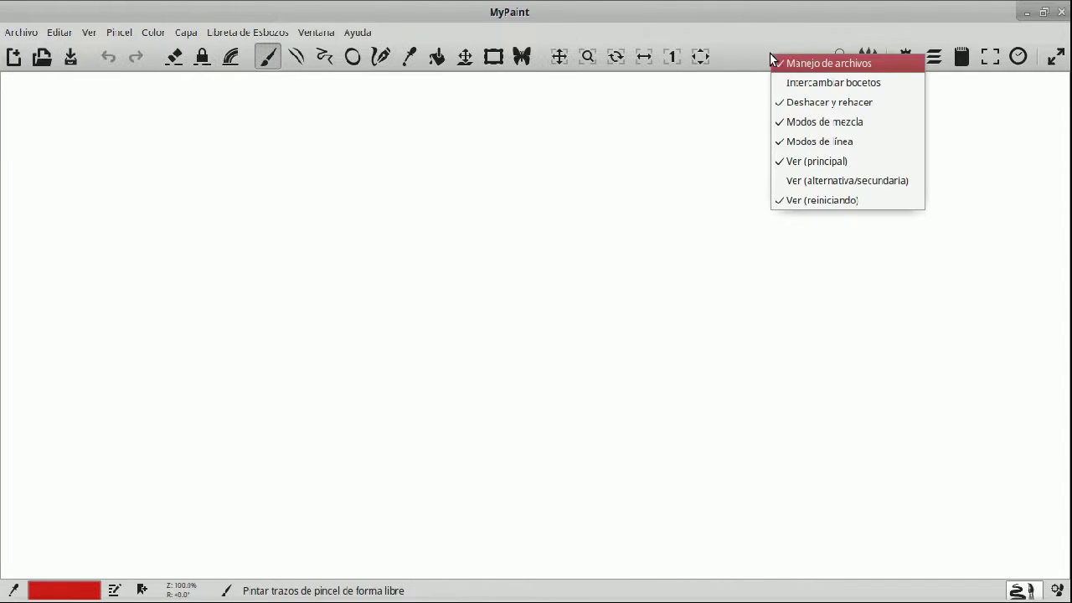
left_click(810, 77)
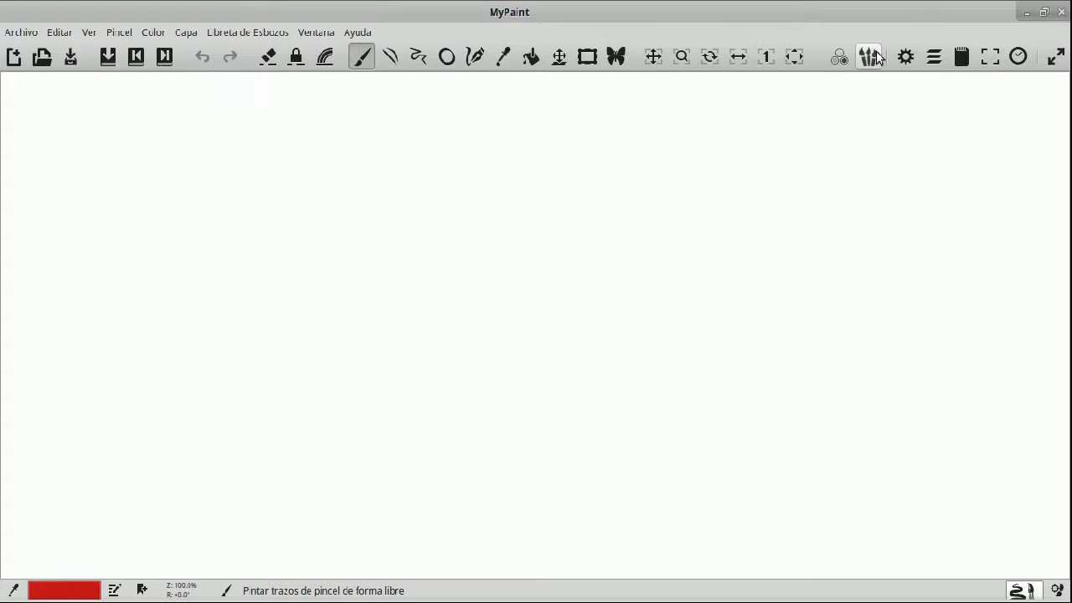
right_click(807, 53)
left_click(846, 80)
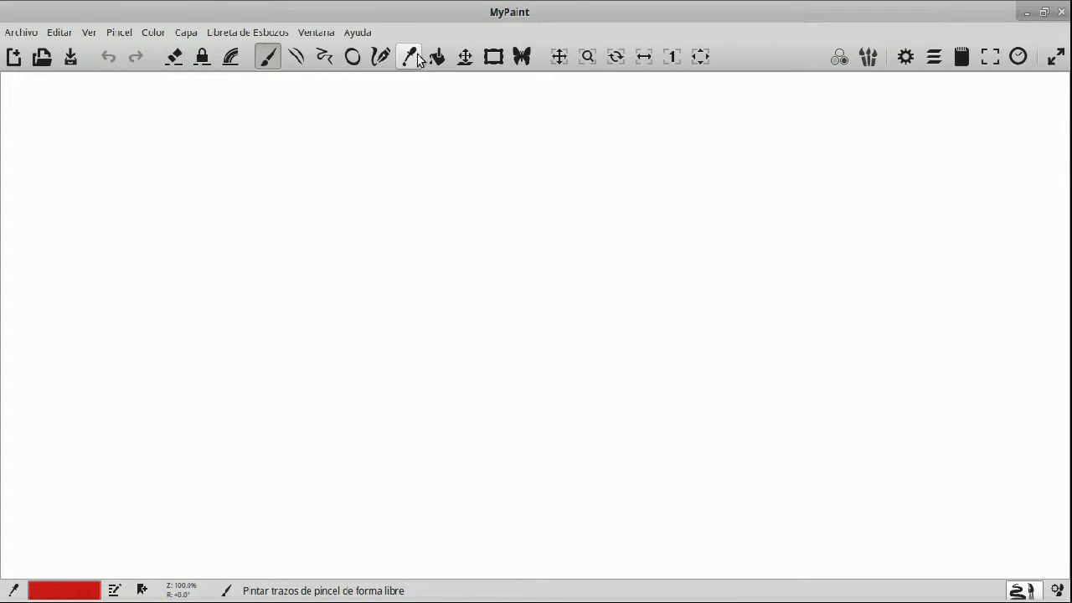
- Switch to full-screen mode, look through the available view commands, and undo any stray mark on the canvas
left_click(1055, 59)
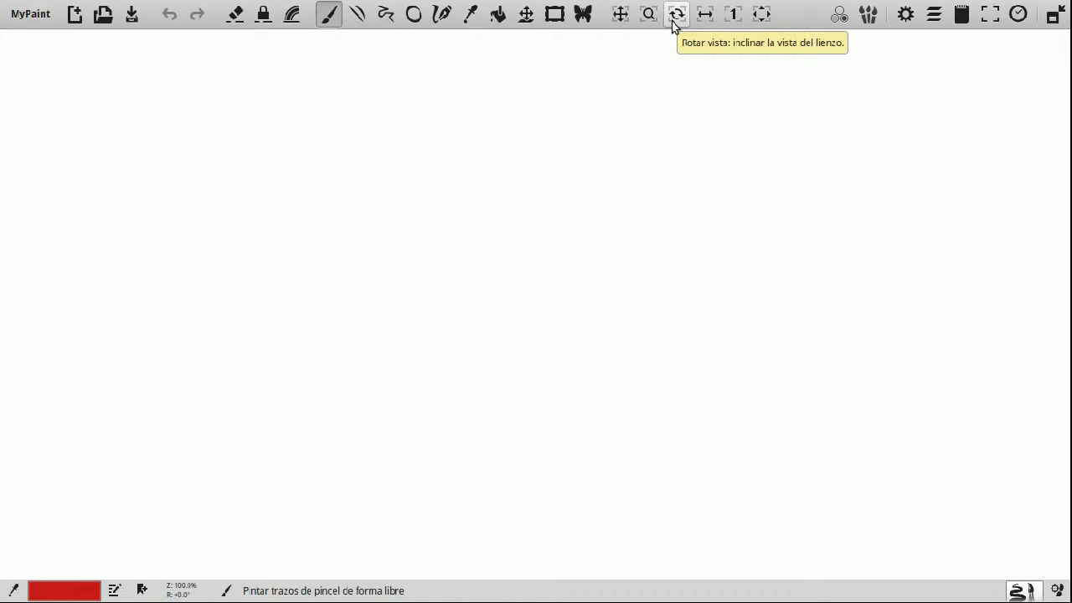
left_click(29, 11)
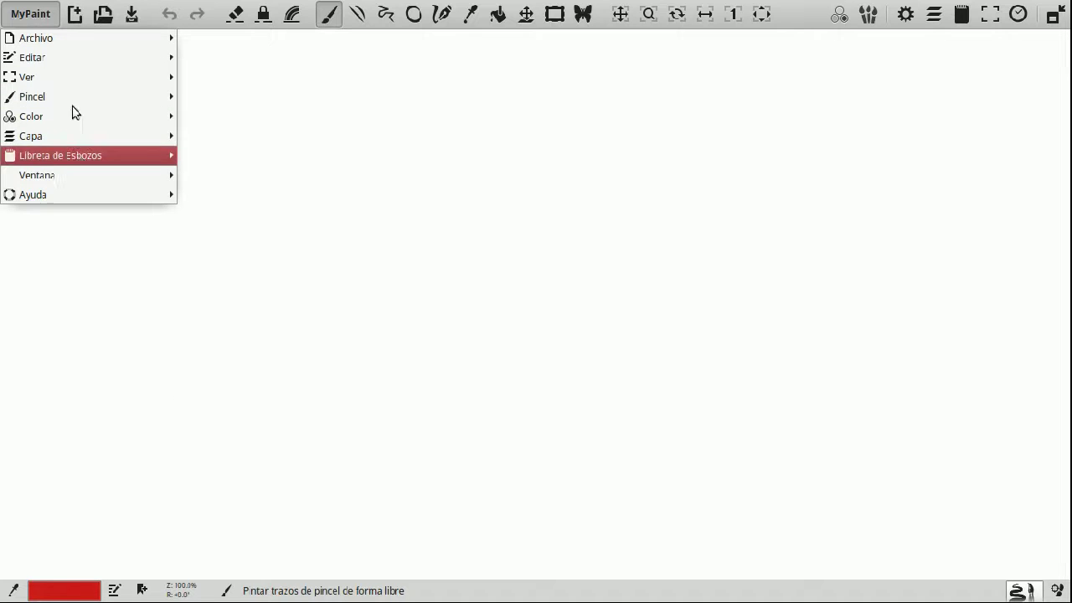
mouse_move(71, 76)
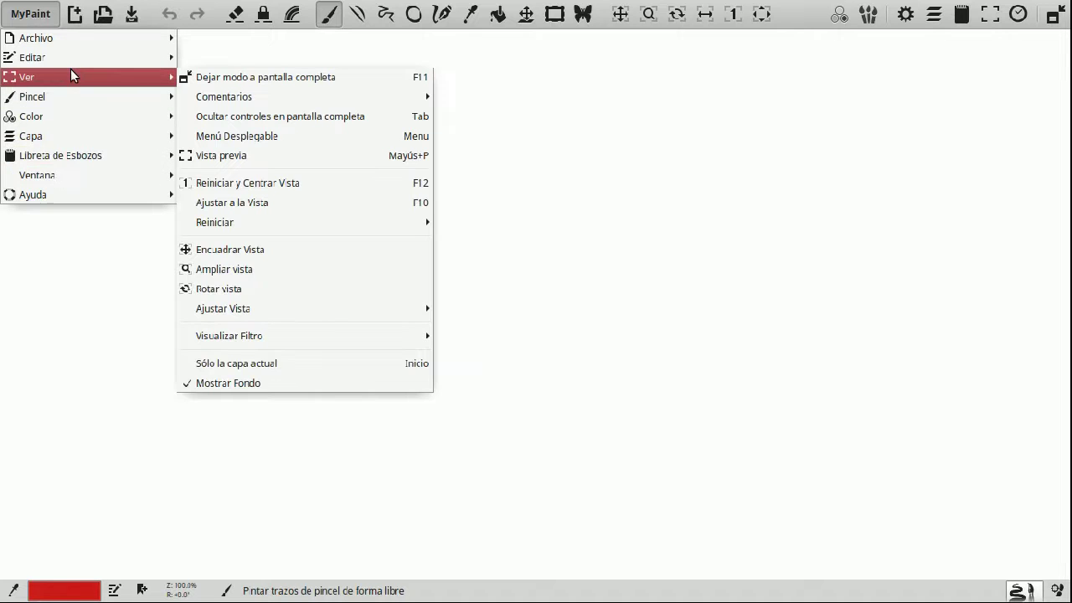
left_click(720, 94)
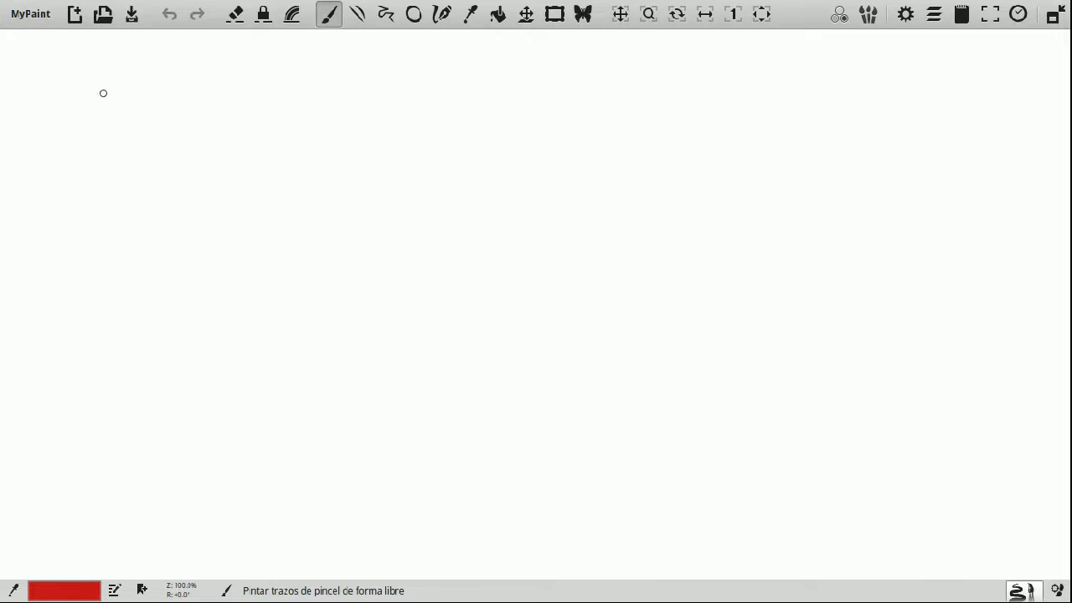
key("ctrl+z")
- Display the Deevad brush group and choose the thick black marker brush
left_click(867, 15)
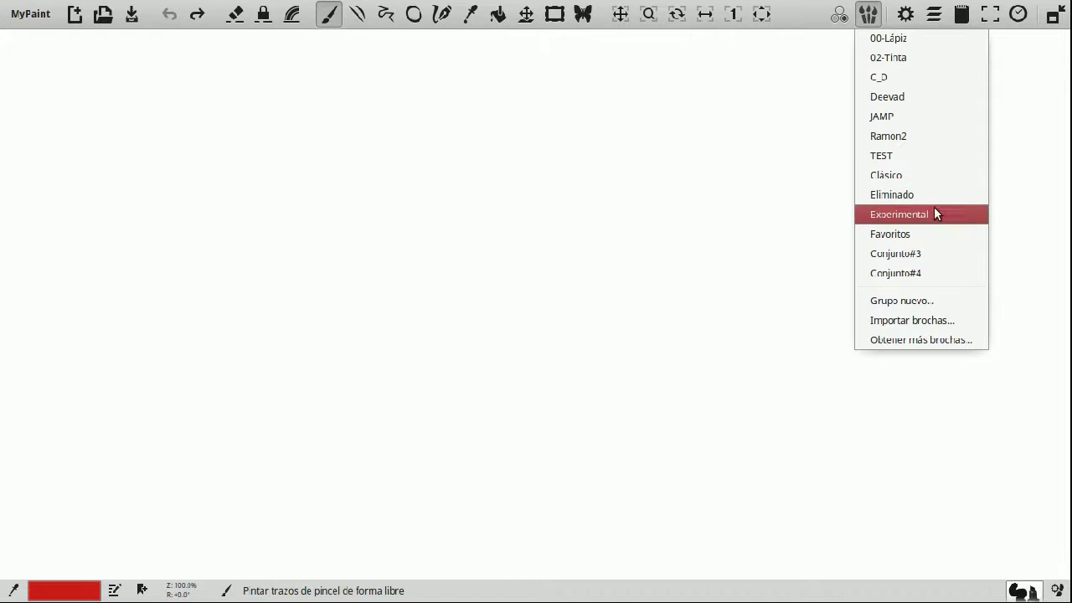
left_click(951, 98)
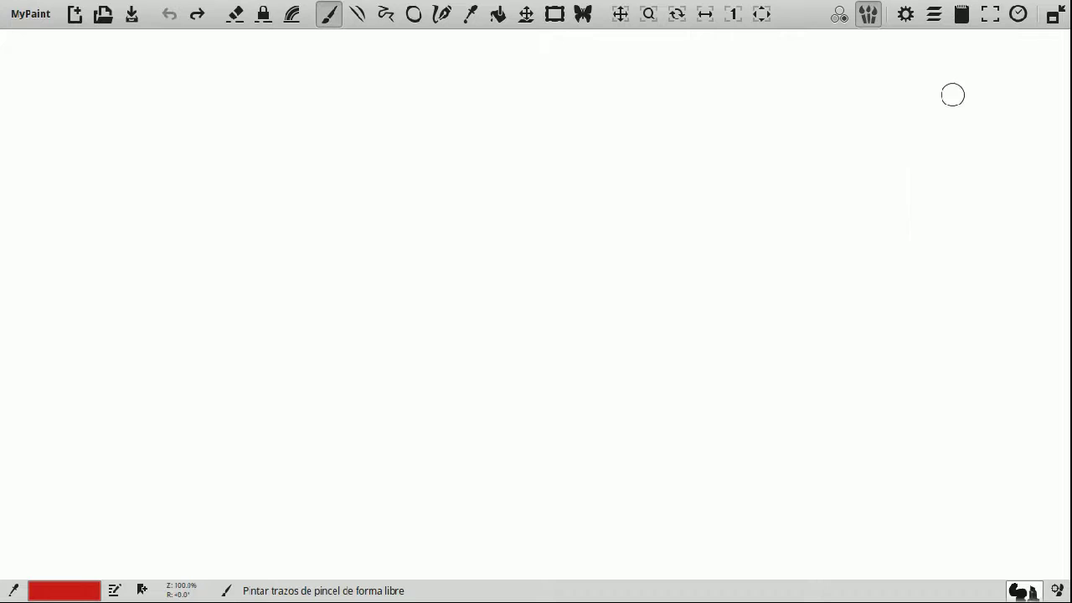
scroll(963, 168, "down", 3)
left_click(945, 227)
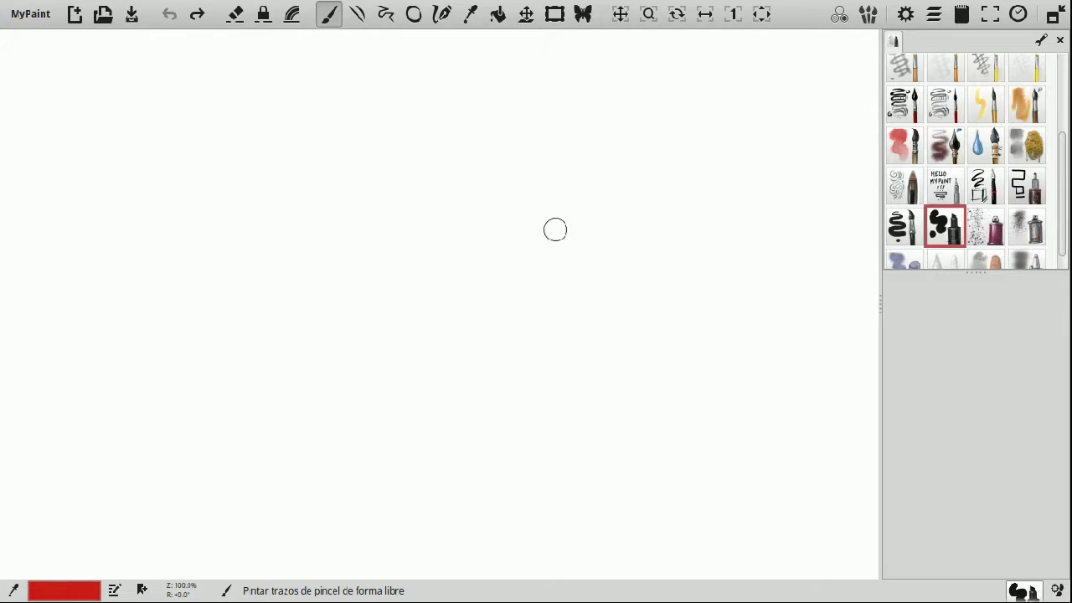
- Paint a red zigzag stroke on the canvas, enlarge the brush, and paint a thick vertical stroke beside it
mouse_move(98, 117)
left_mouse_down()
mouse_move(180, 129)
mouse_move(140, 247)
mouse_move(155, 290)
mouse_move(145, 386)
mouse_move(195, 404)
left_mouse_up()
key("f")
key("f")
left_click_drag(286, 97, 268, 374)
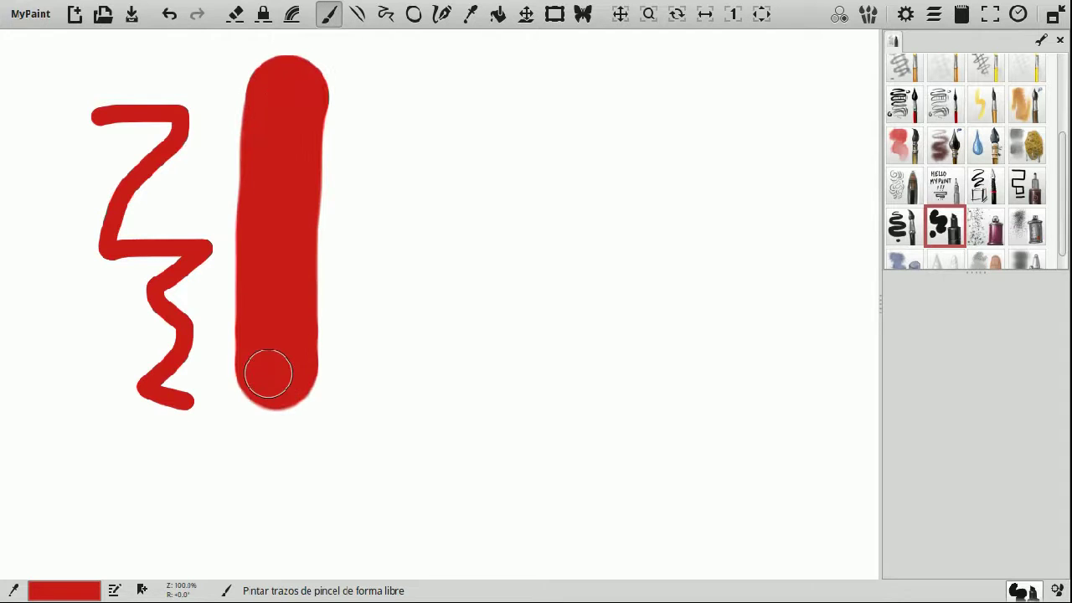
- Paint two more vertical red strokes with the marker on the empty canvas to the right of the thick stroke
left_click_drag(500, 91, 517, 412)
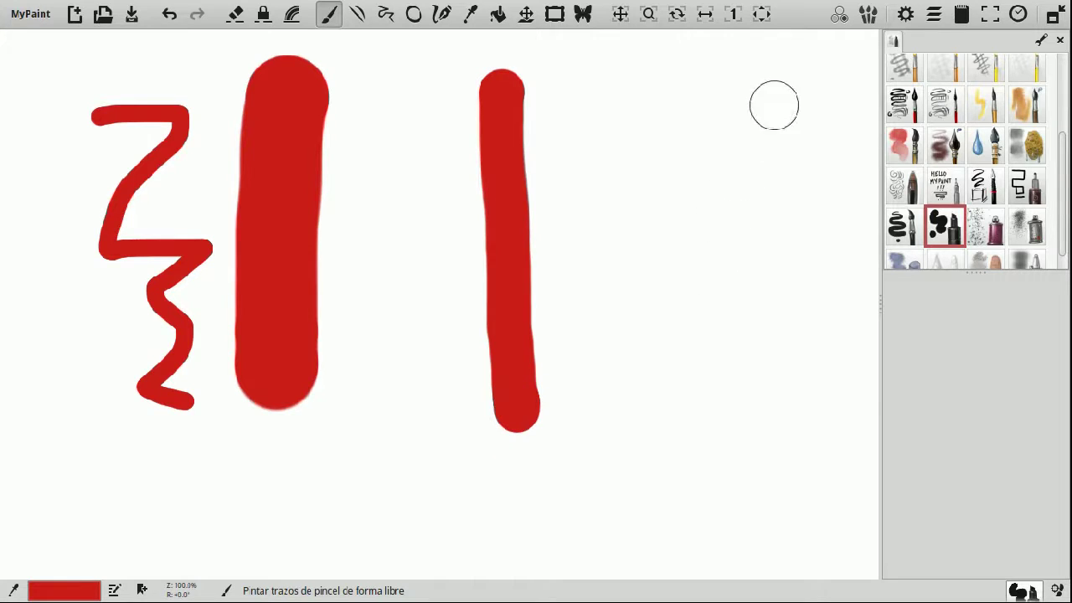
left_click_drag(711, 98, 712, 377)
left_click_drag(711, 427, 717, 501)
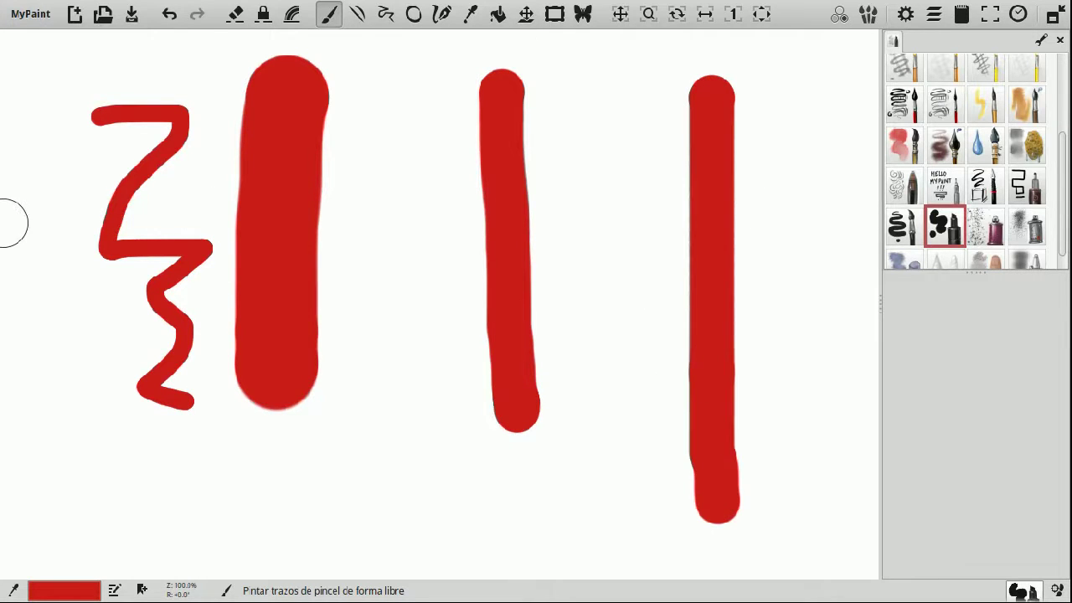
- Change the brush colour to bright green and leave the alpha lock switched off
left_click(264, 16)
left_click(62, 593)
left_click(109, 521)
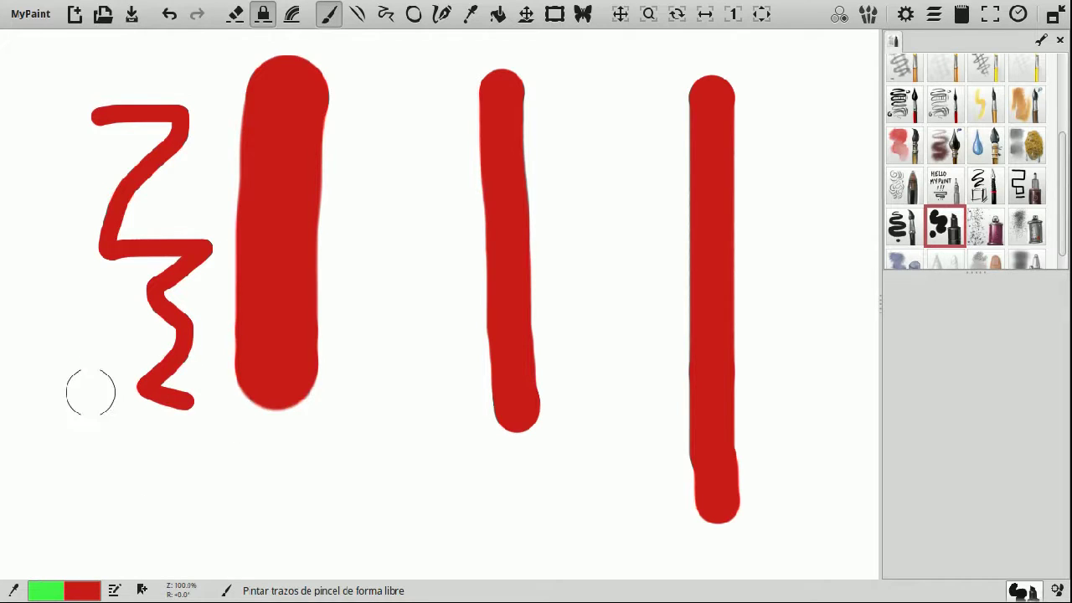
left_click(263, 14)
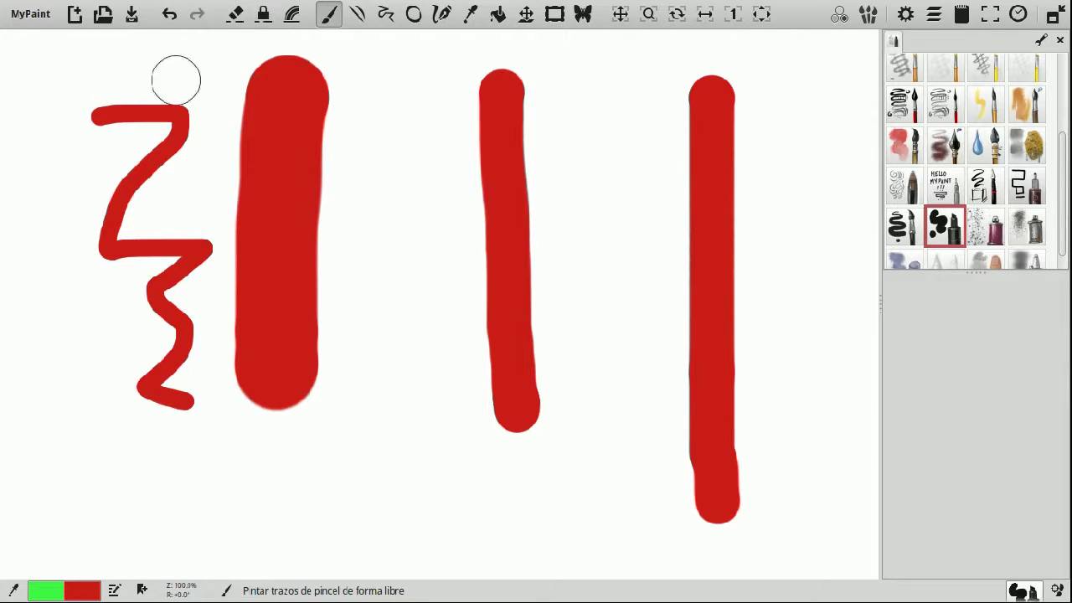
- Paint green strokes beside the red zigzag, including an E-like shape, and a horizontal one across the thick red stroke's upper end
left_click_drag(60, 94, 58, 298)
mouse_move(52, 396)
left_mouse_down()
mouse_move(41, 480)
mouse_move(37, 434)
mouse_move(109, 447)
left_mouse_up()
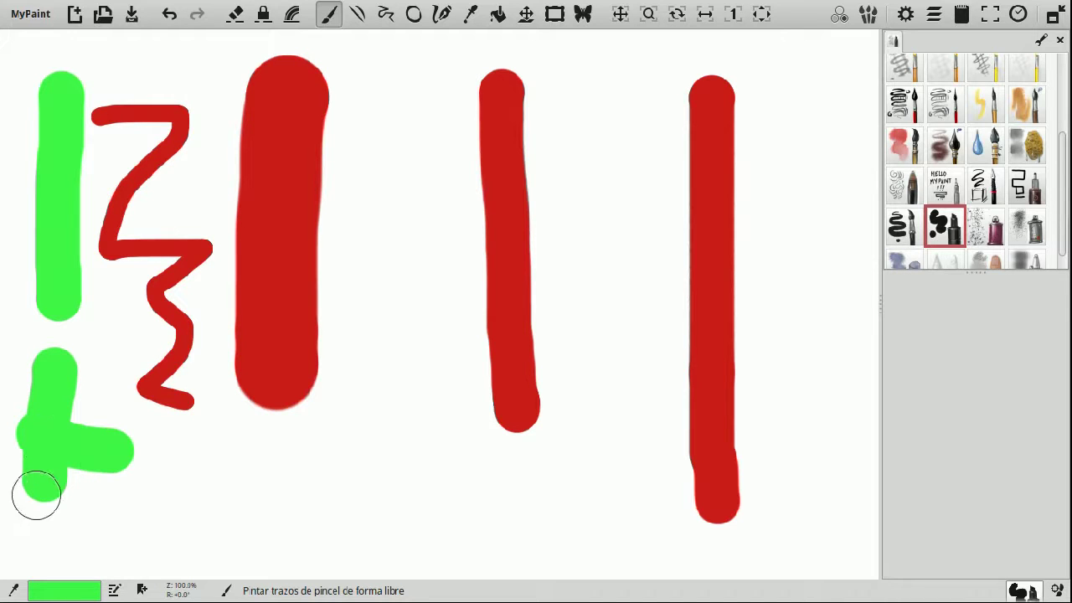
left_click_drag(36, 494, 126, 512)
mouse_move(12, 381)
left_mouse_down()
mouse_move(28, 361)
mouse_move(112, 354)
mouse_move(134, 333)
left_mouse_up()
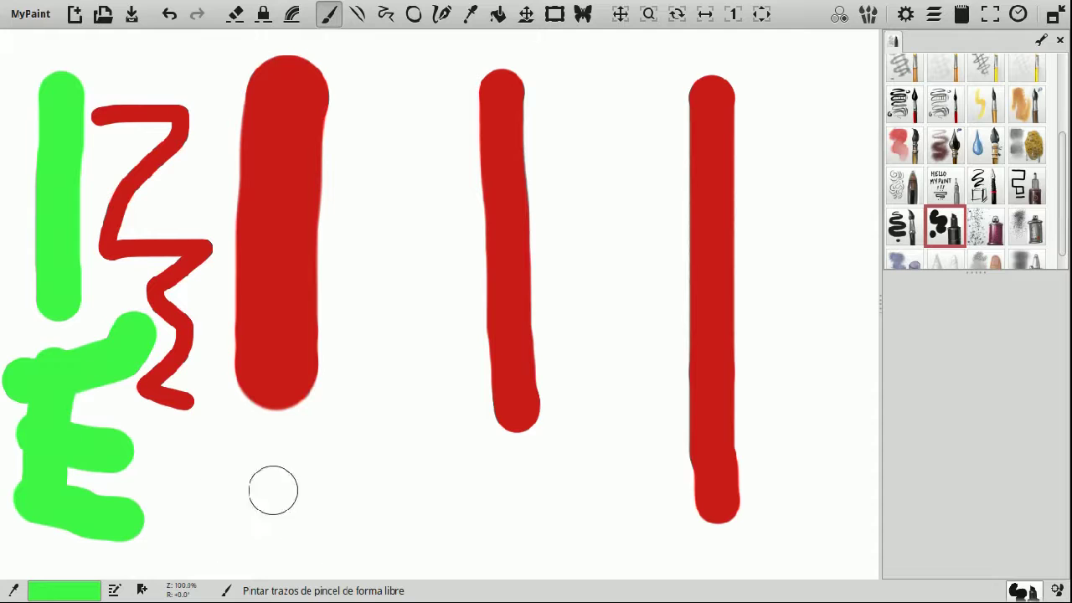
mouse_move(179, 41)
left_mouse_down()
mouse_move(319, 67)
mouse_move(392, 64)
left_mouse_up()
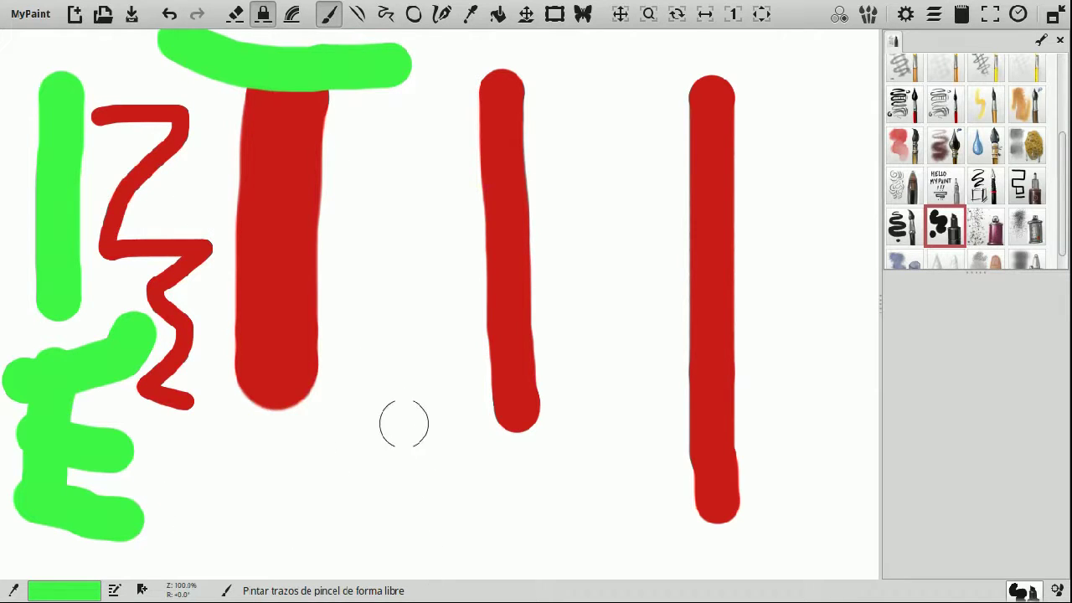
- With alpha lock on, paint diagonal green stripes across the red zigzag and the thick red stroke
left_click_drag(301, 352, 239, 322)
left_click_drag(152, 285, 108, 84)
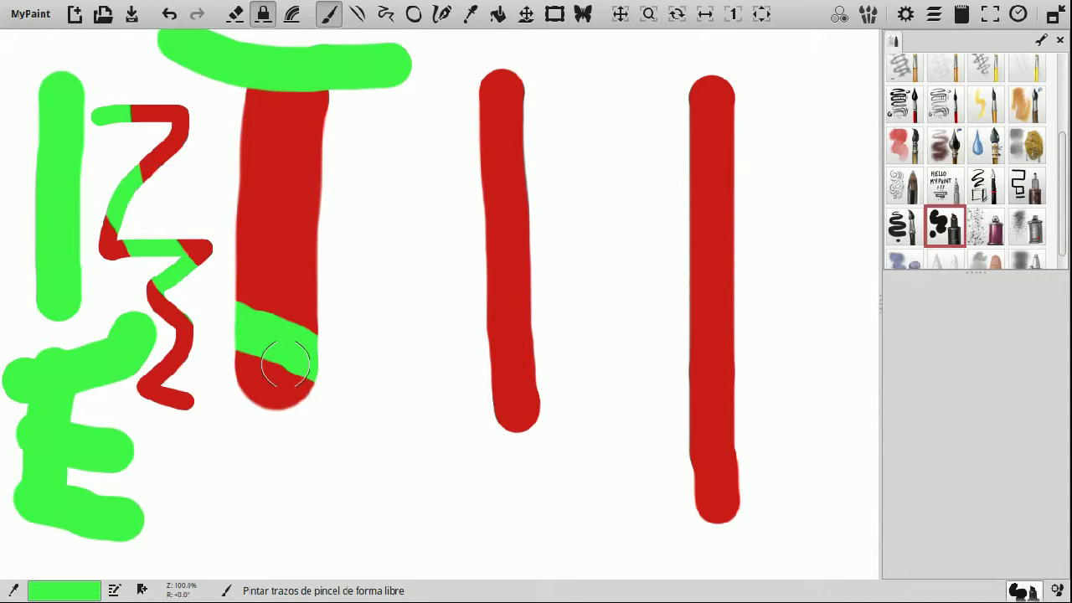
left_click_drag(285, 364, 286, 339)
mouse_move(335, 269)
left_mouse_down()
mouse_move(289, 262)
mouse_move(211, 139)
left_mouse_up()
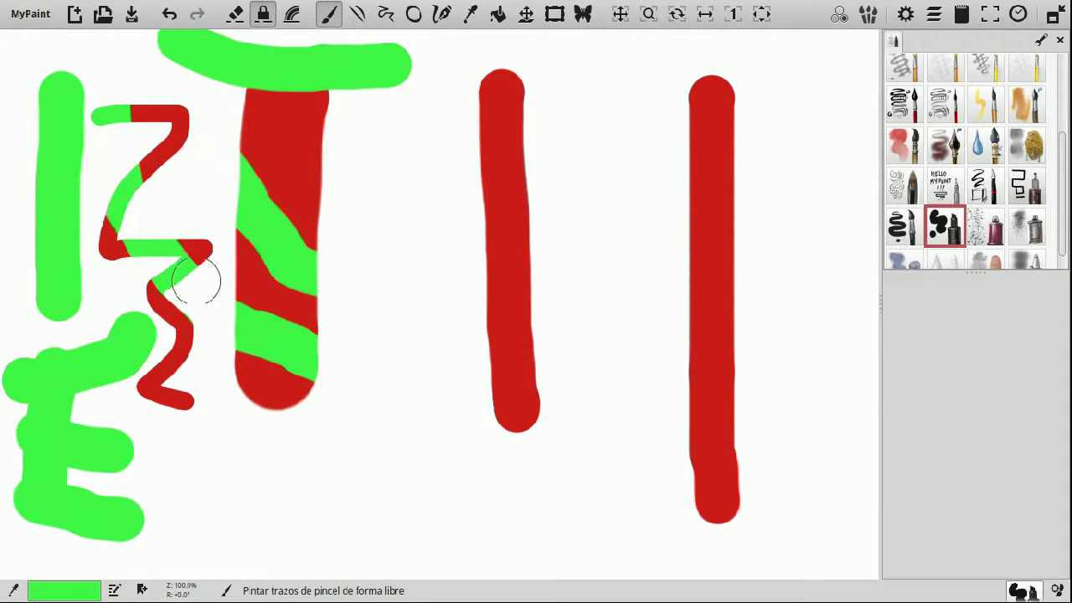
- Switch to colourize mode and paint green bands across the middle red stroke and over the thick striped stroke
left_click(286, 17)
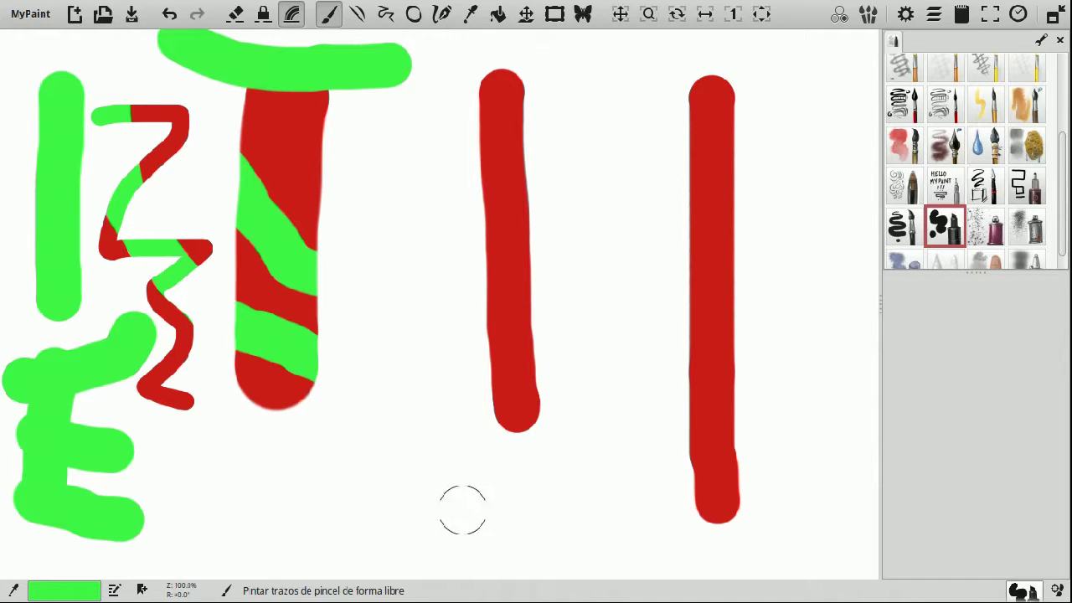
left_click_drag(544, 402, 483, 381)
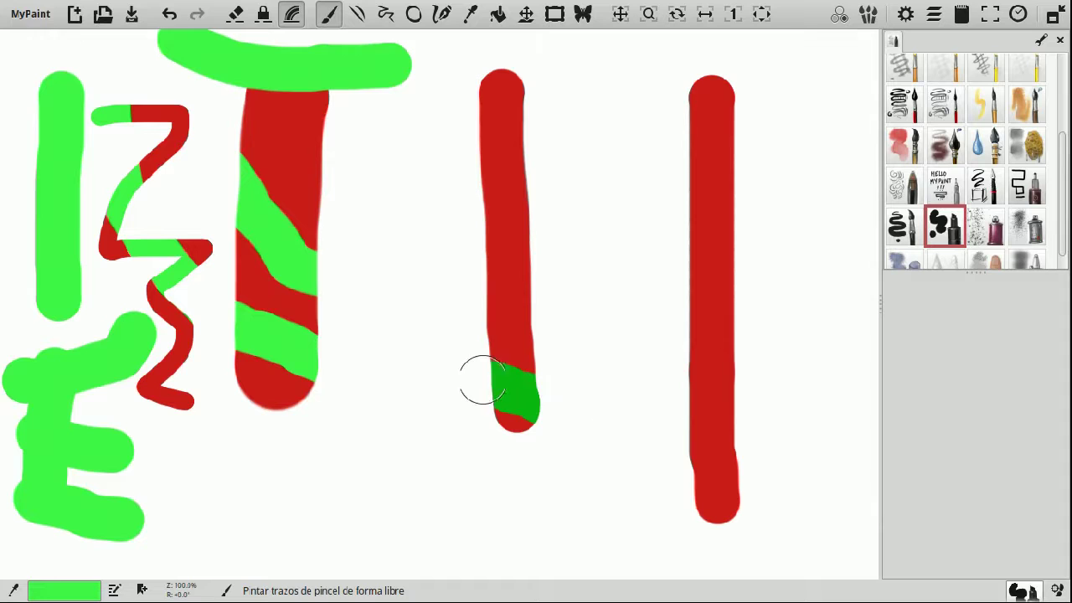
left_click_drag(452, 282, 548, 254)
left_click_drag(587, 187, 463, 151)
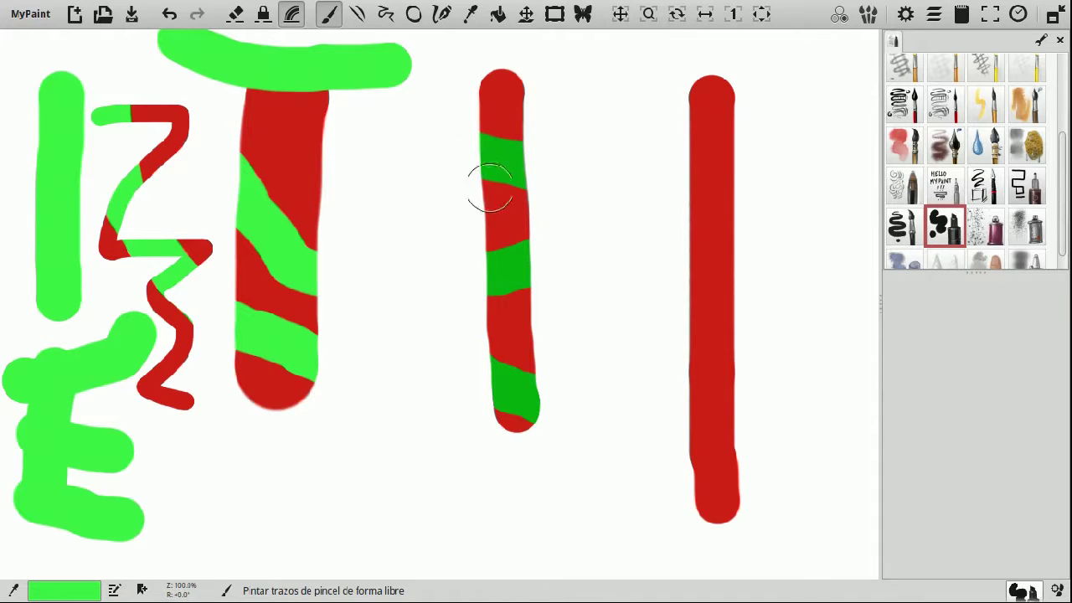
left_click_drag(436, 88, 606, 76)
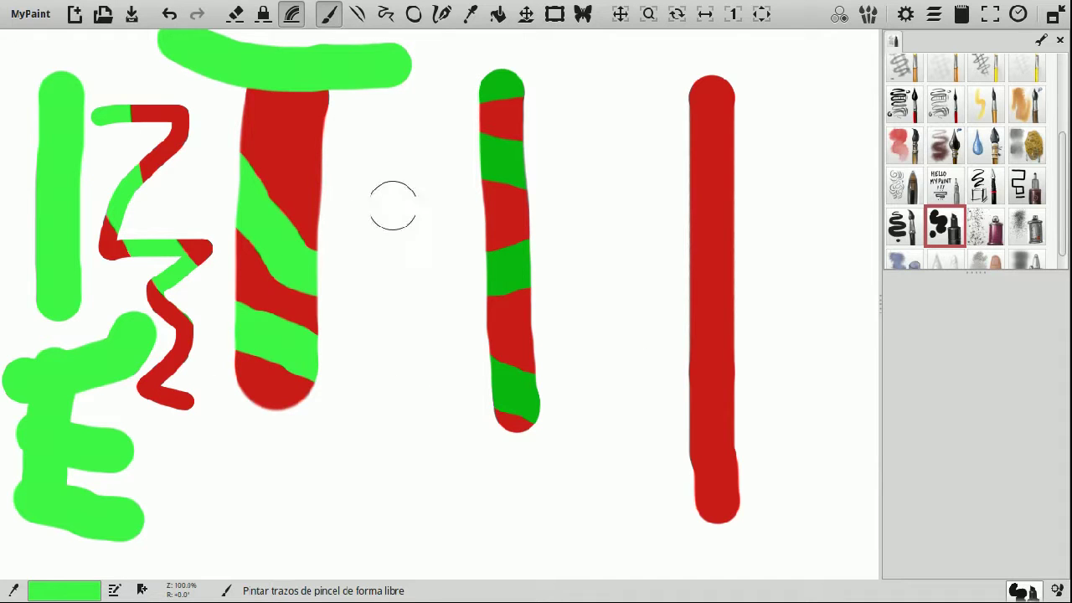
left_click(317, 189)
left_click_drag(291, 201, 215, 282)
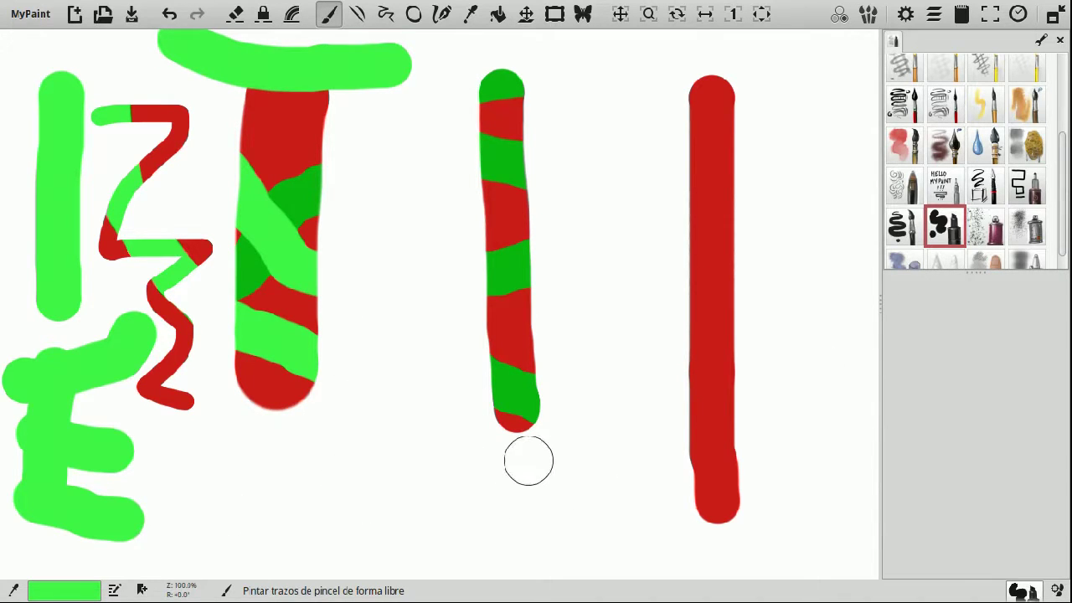
- On a blank area of canvas, choose the dark pencil brush, set a near-black colour, and sketch a freehand zigzag
scroll(528, 460, "right", 10)
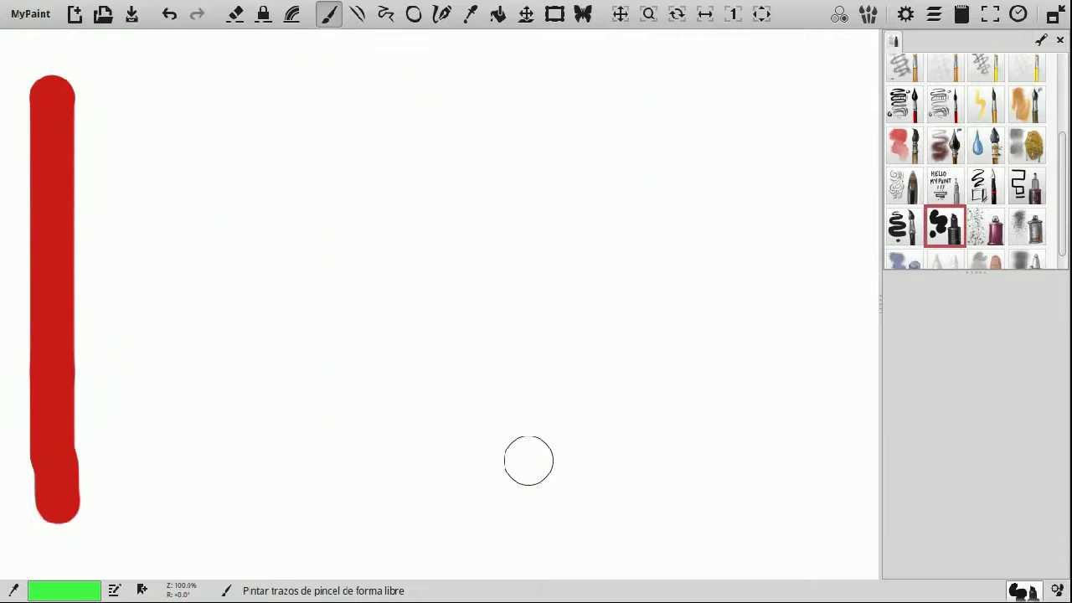
scroll(529, 461, "right", 2)
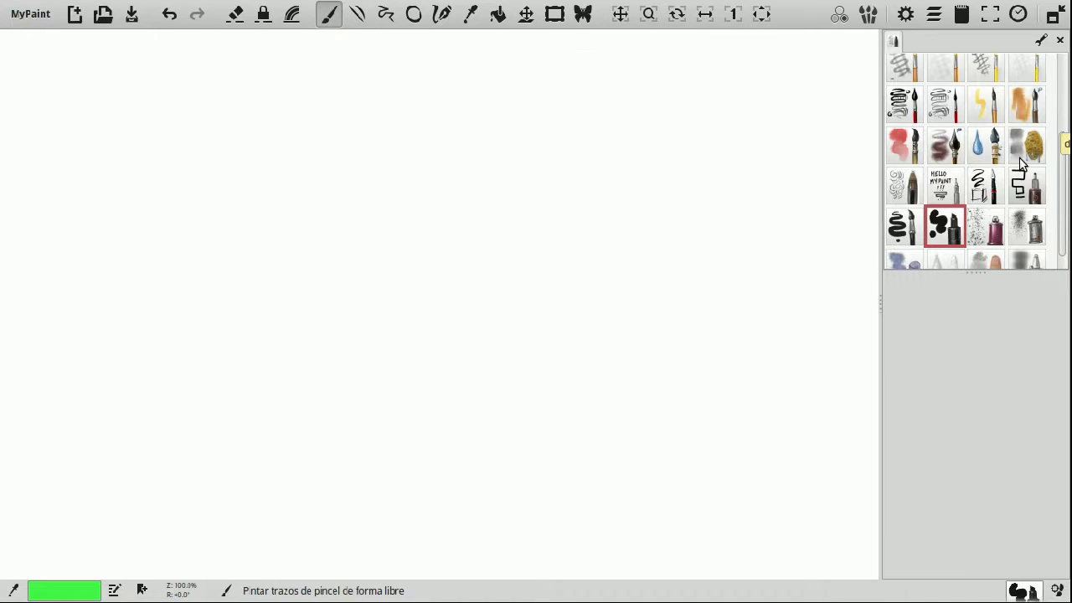
scroll(1025, 194, "up", 3)
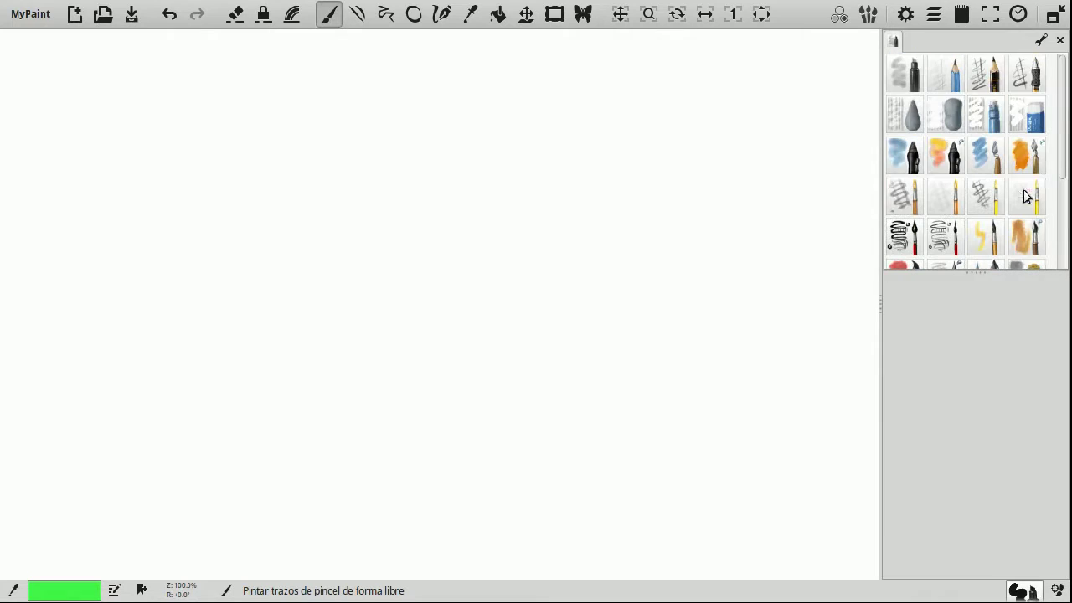
left_click(994, 88)
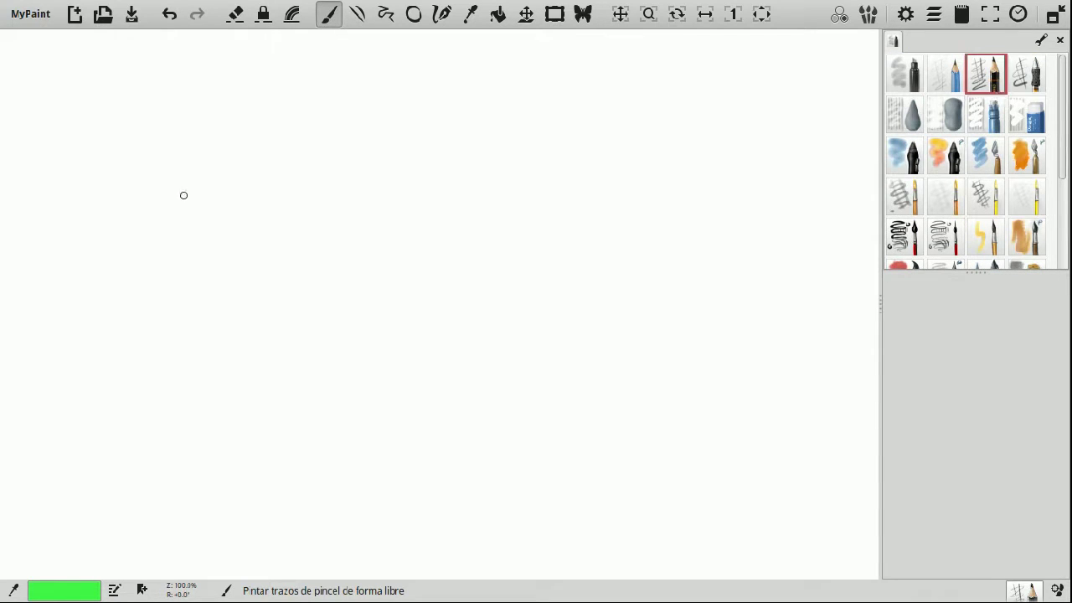
left_click(32, 592)
left_click(51, 541)
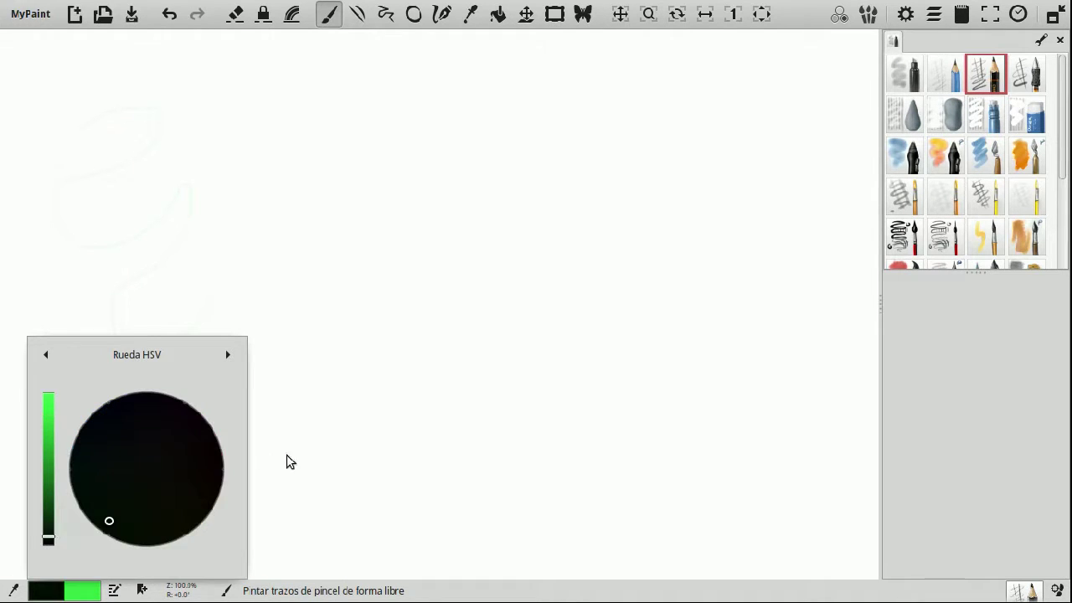
left_click_drag(190, 305, 225, 417)
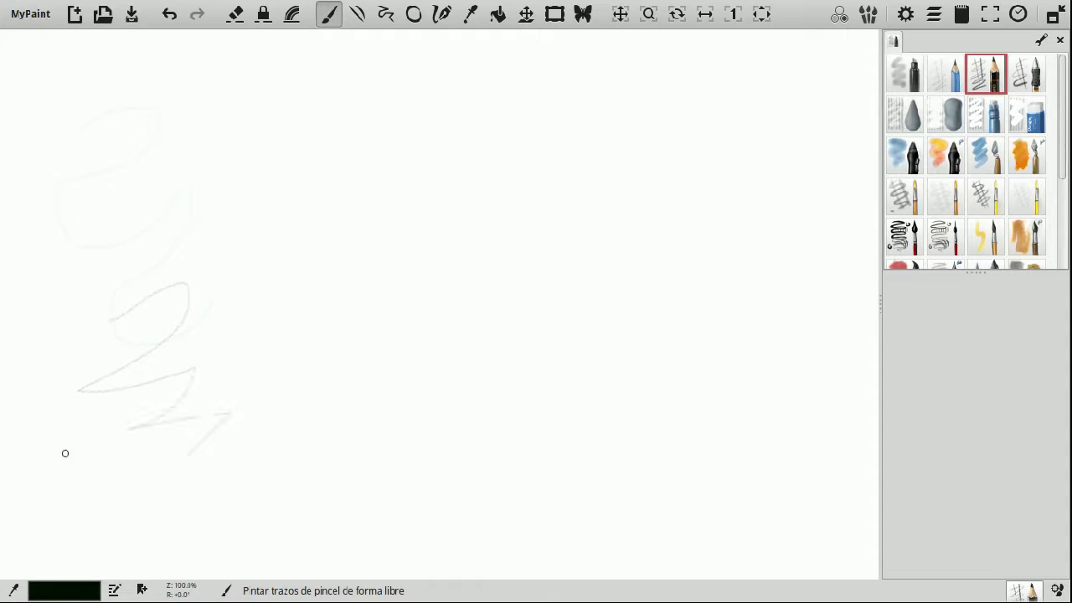
- Draw several crossing straight lines and a short curved line with the straight line tool
left_click(347, 23)
mouse_move(140, 124)
left_mouse_down()
mouse_move(376, 138)
mouse_move(197, 310)
left_mouse_up()
mouse_move(151, 176)
left_mouse_down()
mouse_move(394, 321)
mouse_move(412, 351)
left_mouse_up()
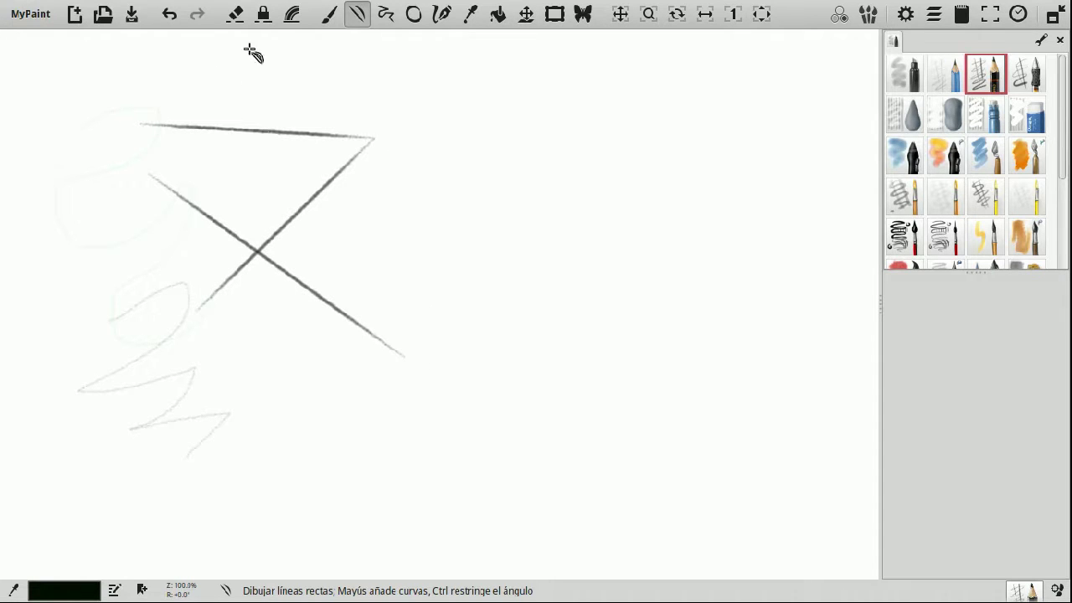
mouse_move(270, 174)
left_mouse_down()
mouse_move(360, 221)
mouse_move(387, 250)
left_mouse_up()
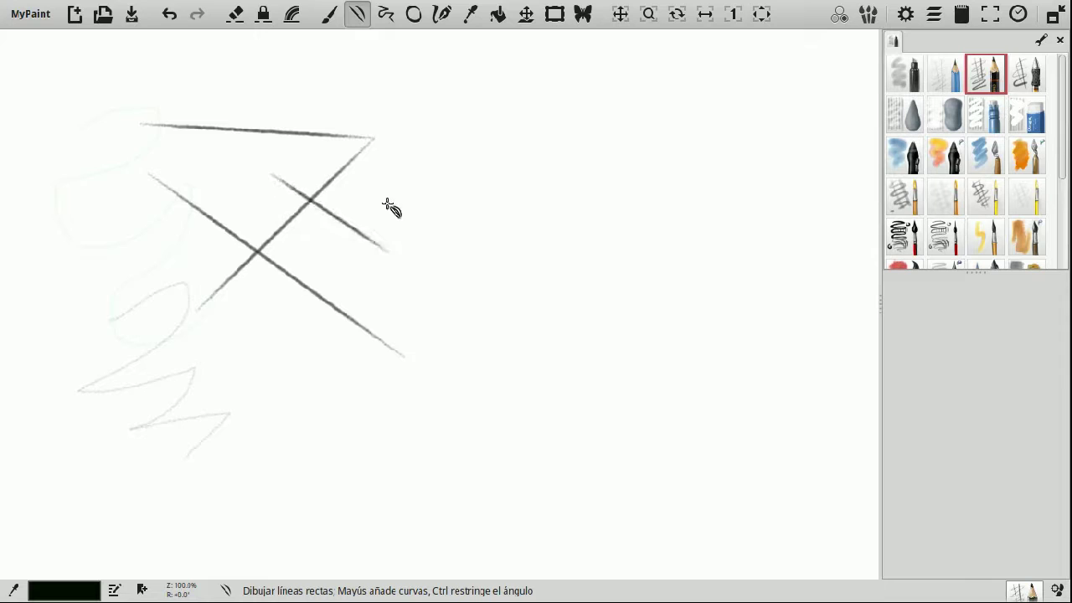
mouse_move(320, 203)
left_mouse_down()
mouse_move(296, 251)
mouse_move(343, 268)
mouse_move(356, 289)
left_mouse_up()
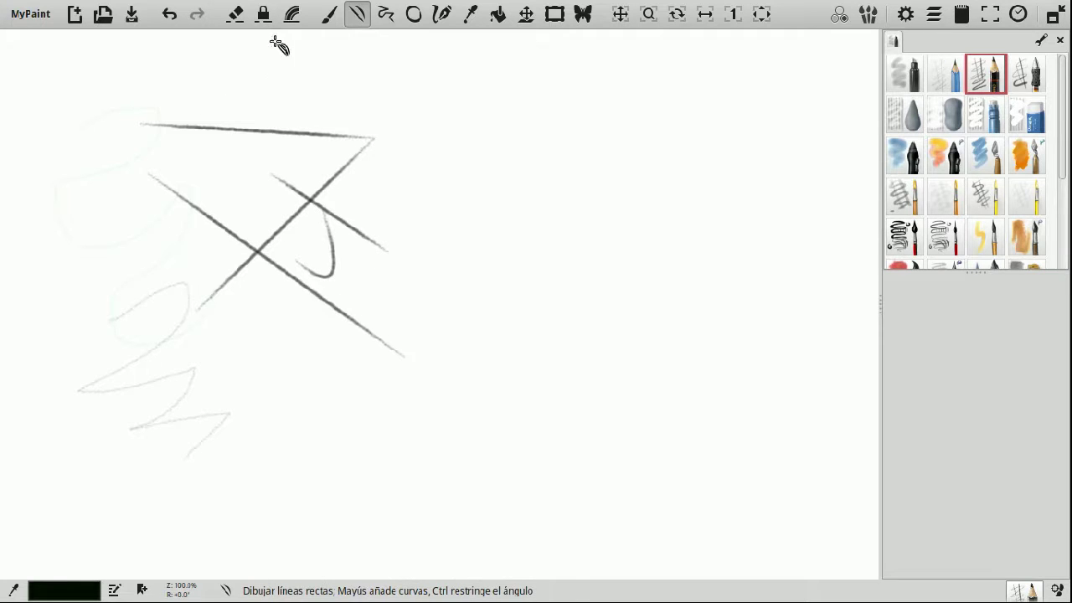
- Draw a sequence of connected lines below the straight lines, plus a near-circular ellipse over its right-hand corner
left_click(386, 17)
mouse_move(295, 262)
left_mouse_down()
mouse_move(388, 335)
mouse_move(312, 431)
left_mouse_up()
left_click_drag(143, 427, 157, 346)
left_click_drag(112, 269, 60, 281)
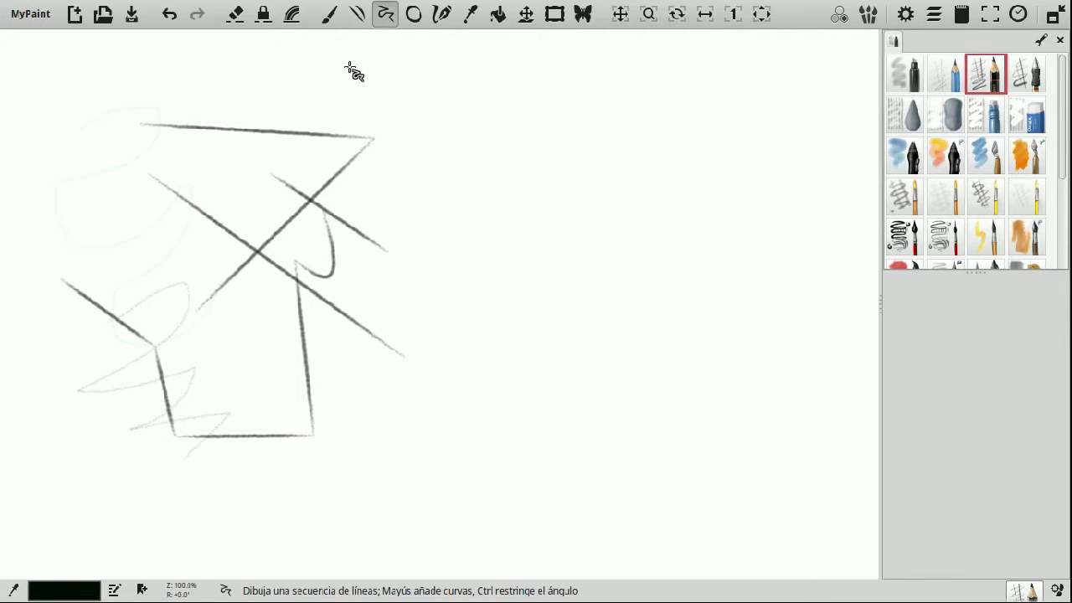
left_click(413, 15)
left_click_drag(350, 390, 426, 469)
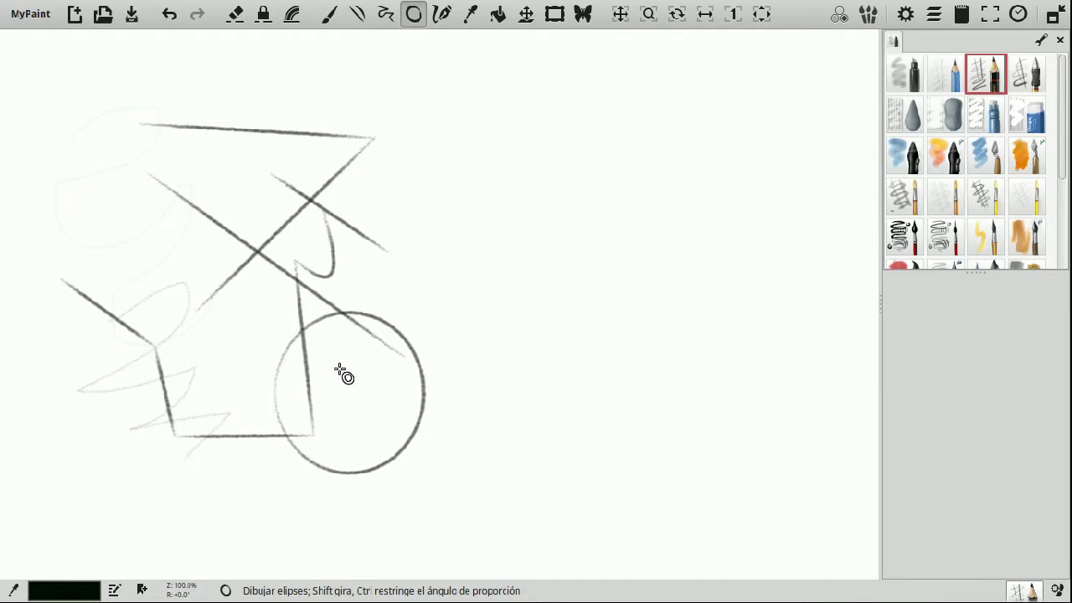
- Ink a smooth closed outline on the empty area, reshape its upper edge and right side by moving nodes, and accept it
left_click(443, 14)
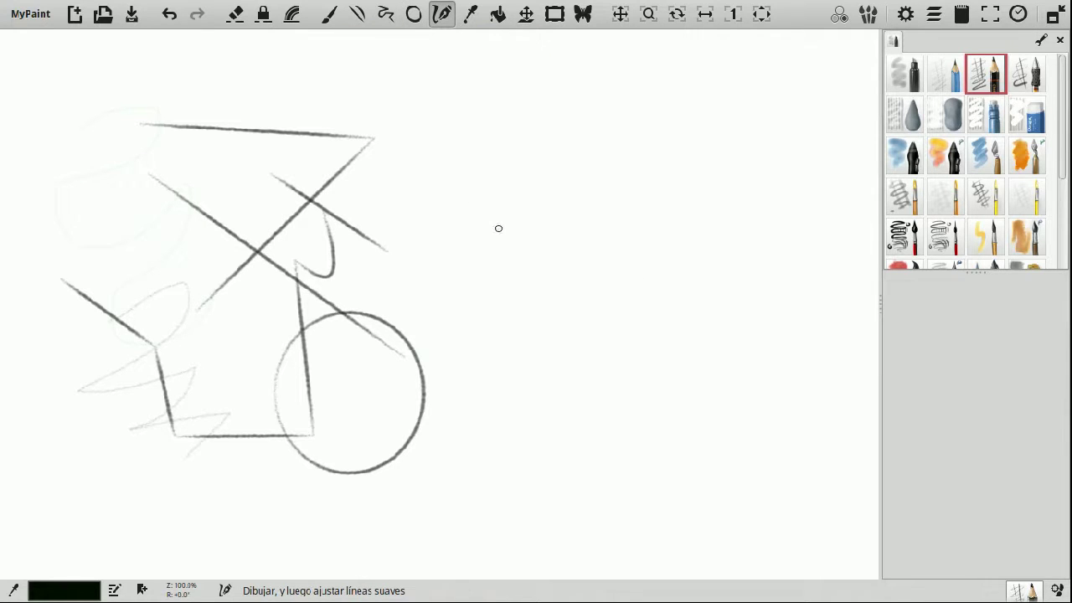
mouse_move(549, 178)
left_mouse_down()
mouse_move(657, 184)
mouse_move(716, 259)
mouse_move(697, 353)
mouse_move(653, 390)
mouse_move(531, 390)
mouse_move(507, 378)
mouse_move(499, 228)
left_mouse_up()
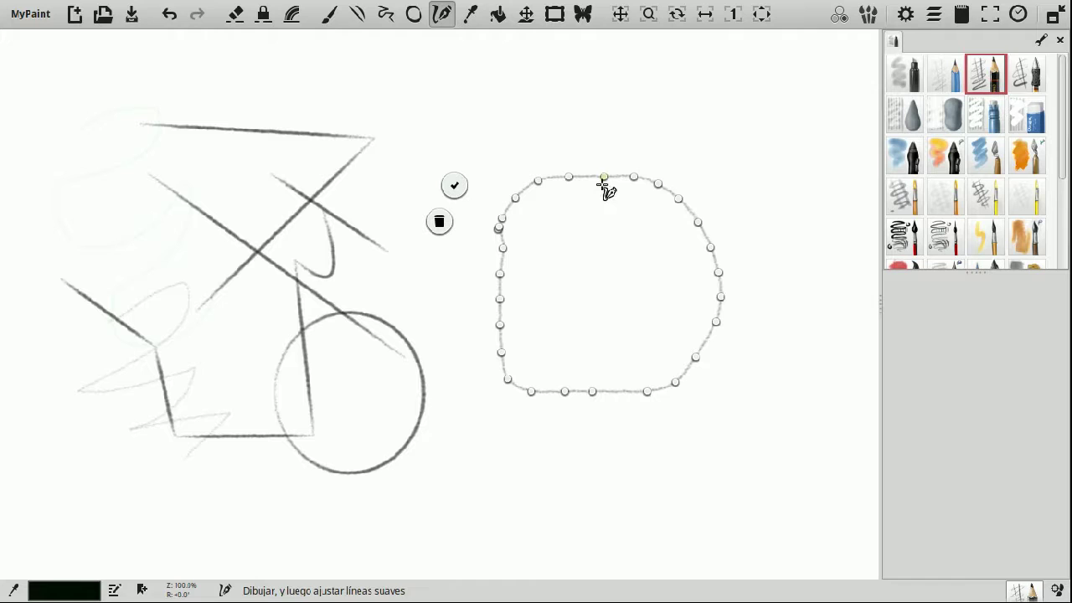
left_click_drag(602, 182, 608, 141)
left_click_drag(634, 178, 651, 158)
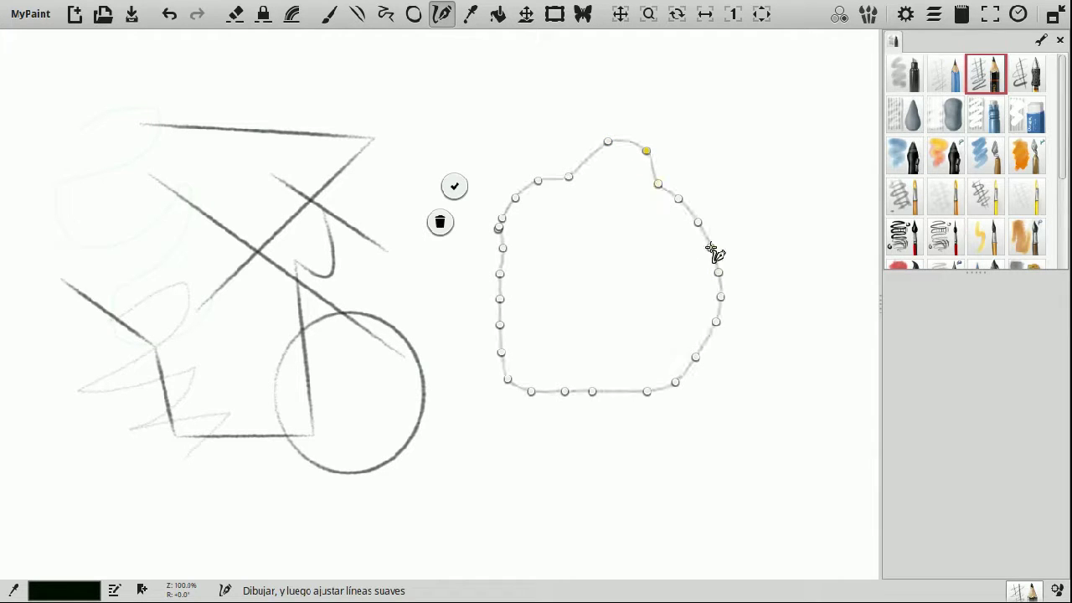
mouse_move(710, 250)
left_mouse_down()
mouse_move(678, 248)
mouse_move(701, 304)
mouse_move(710, 300)
mouse_move(708, 329)
left_mouse_up()
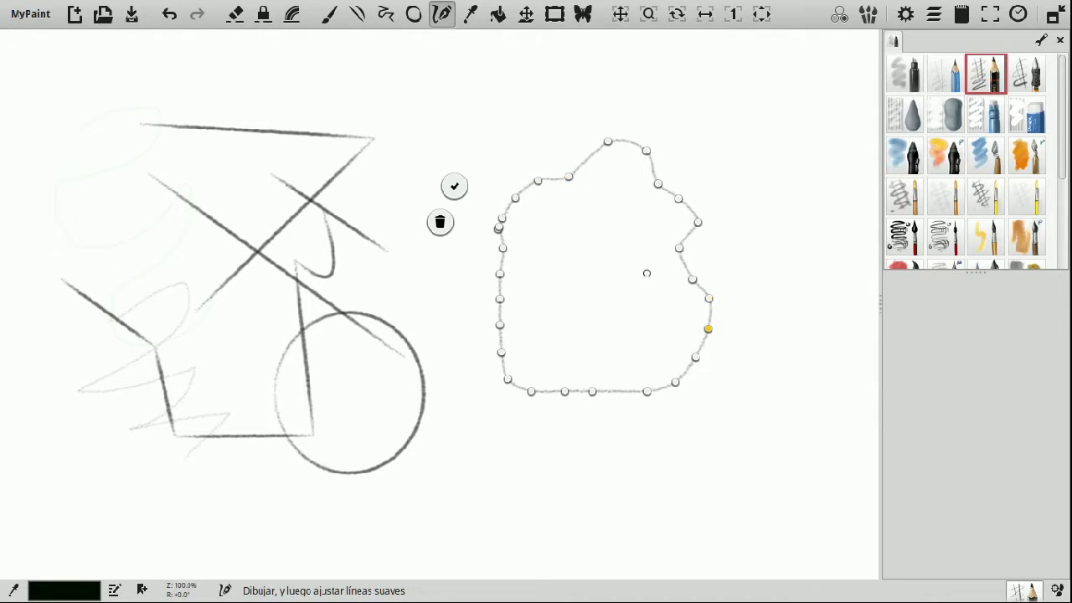
left_click(454, 186)
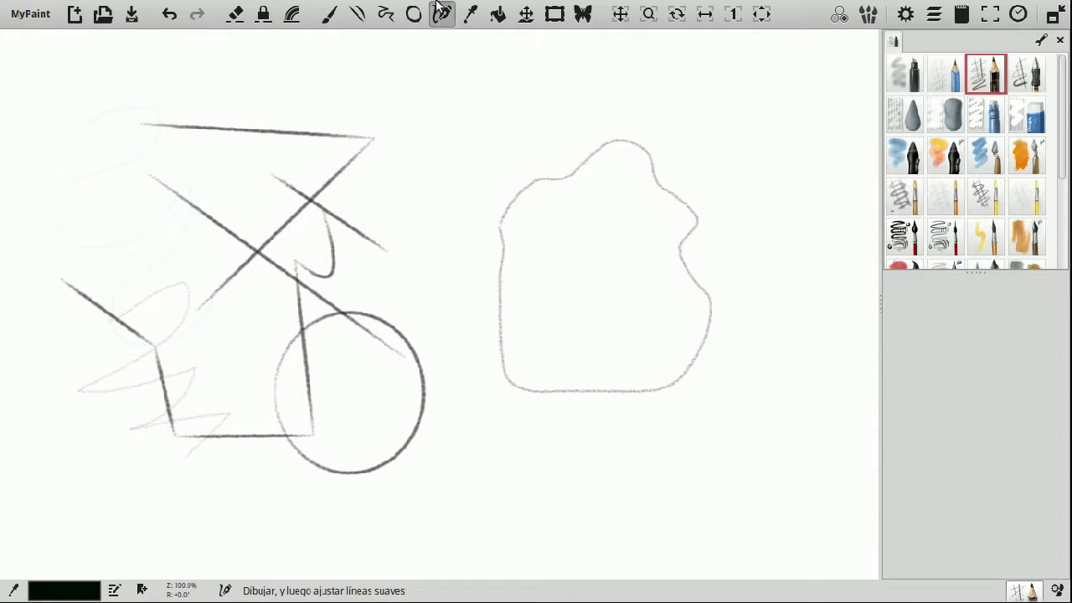
- Activate the flood fill tool and set the drawing colour to a bright red at full brightness on the HSV wheel
left_click(500, 15)
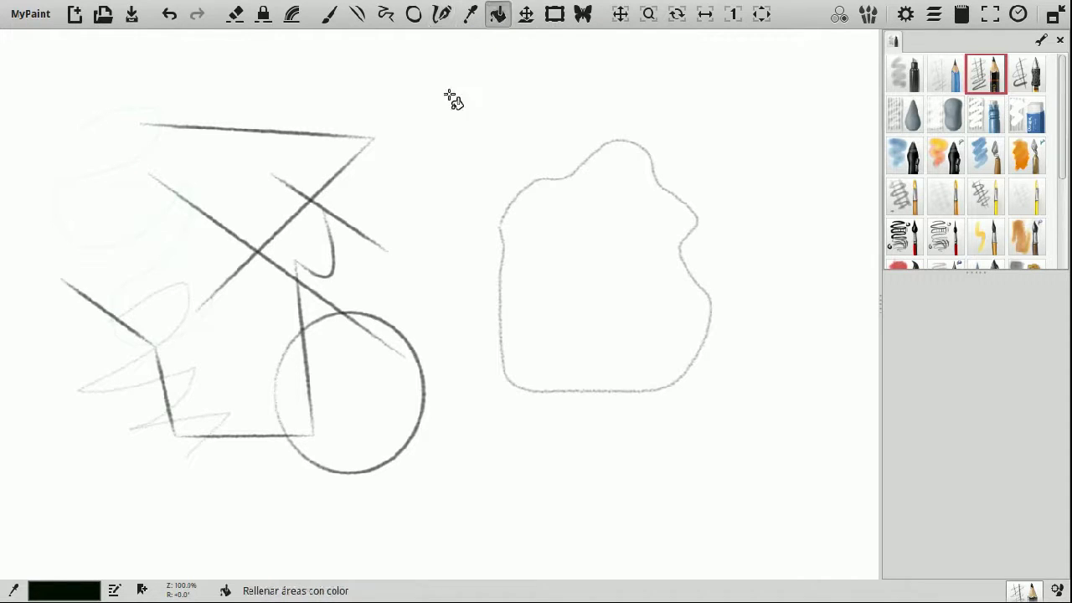
left_click(56, 587)
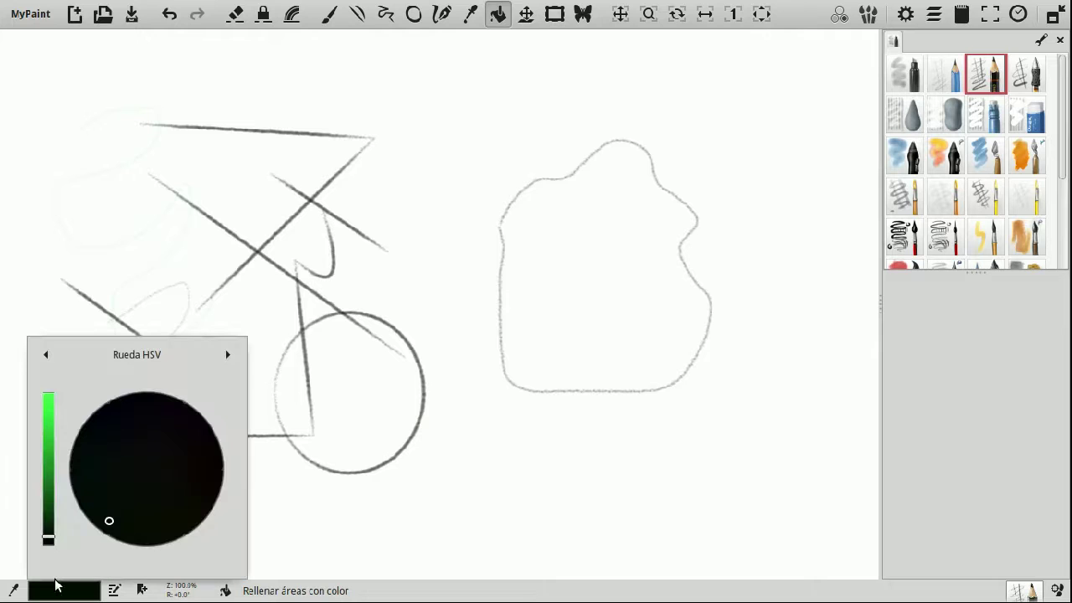
left_click(47, 438)
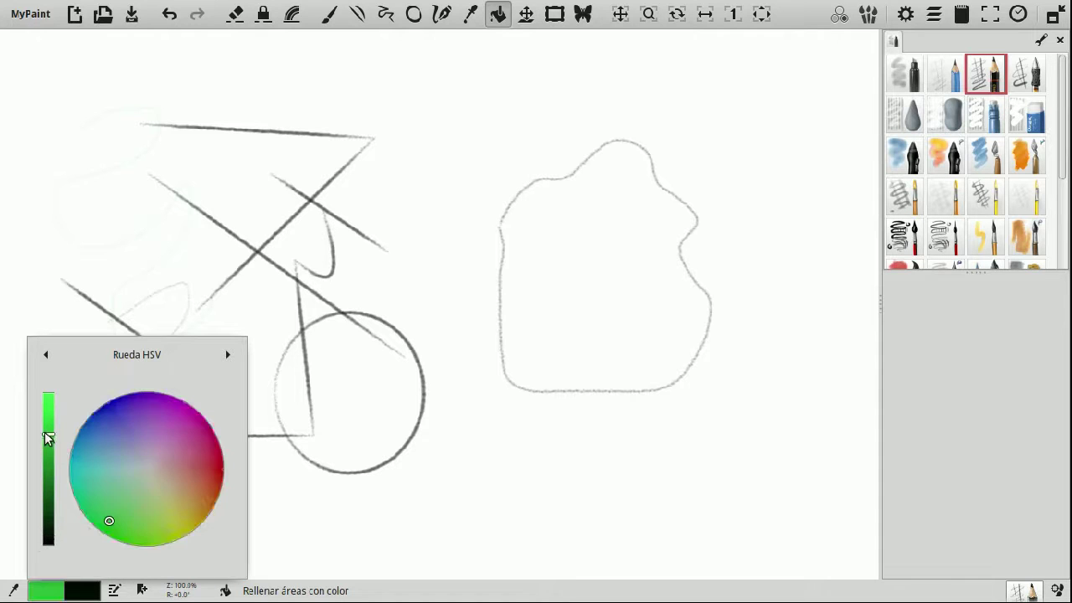
left_click(106, 483)
left_click(175, 523)
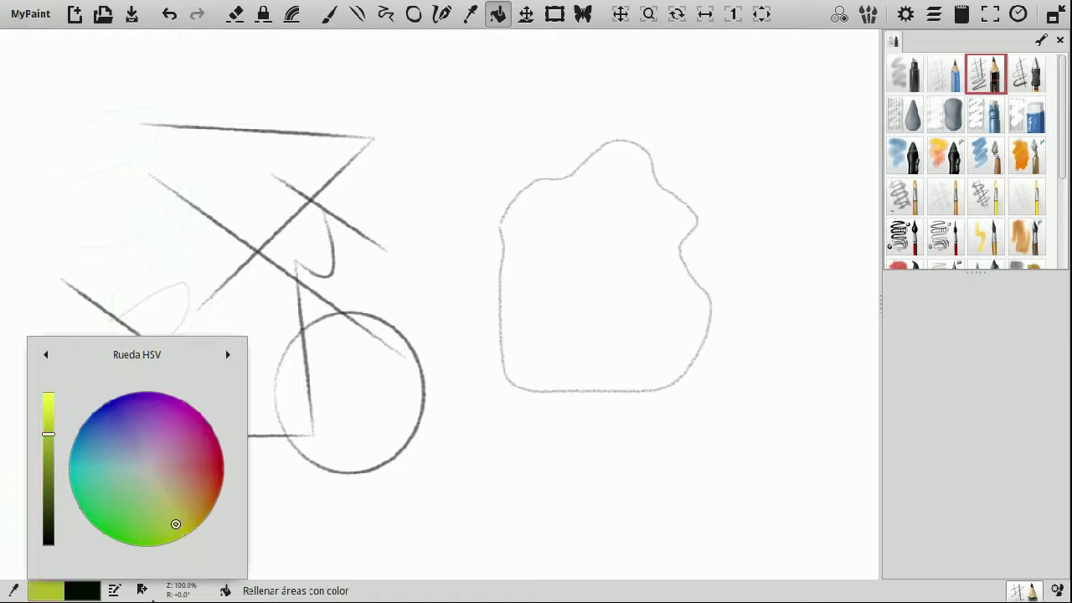
left_click_drag(48, 442, 57, 415)
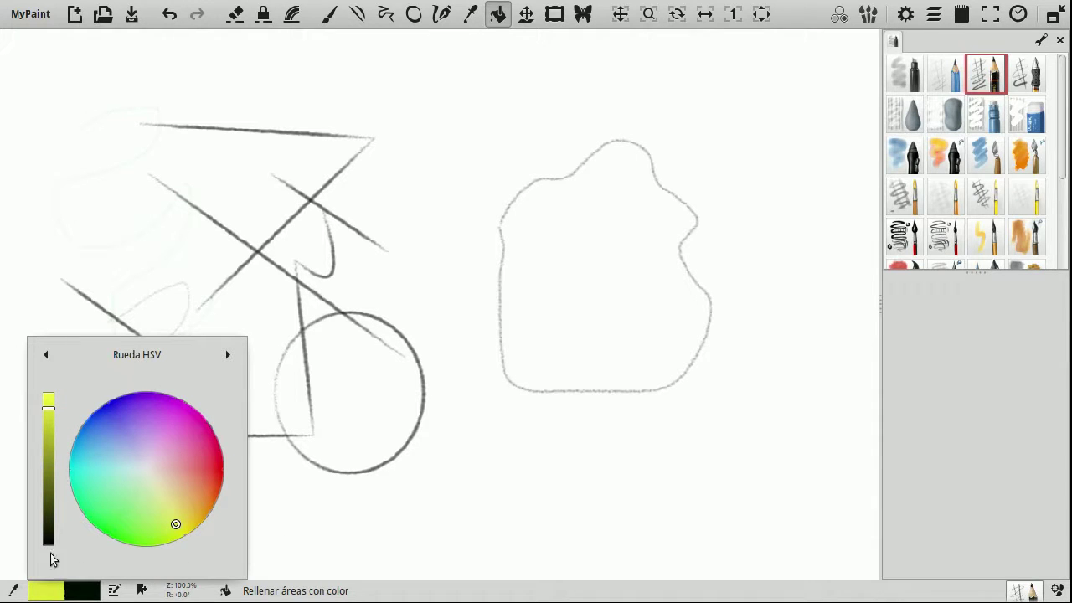
left_click_drag(48, 419, 51, 390)
left_click(118, 406)
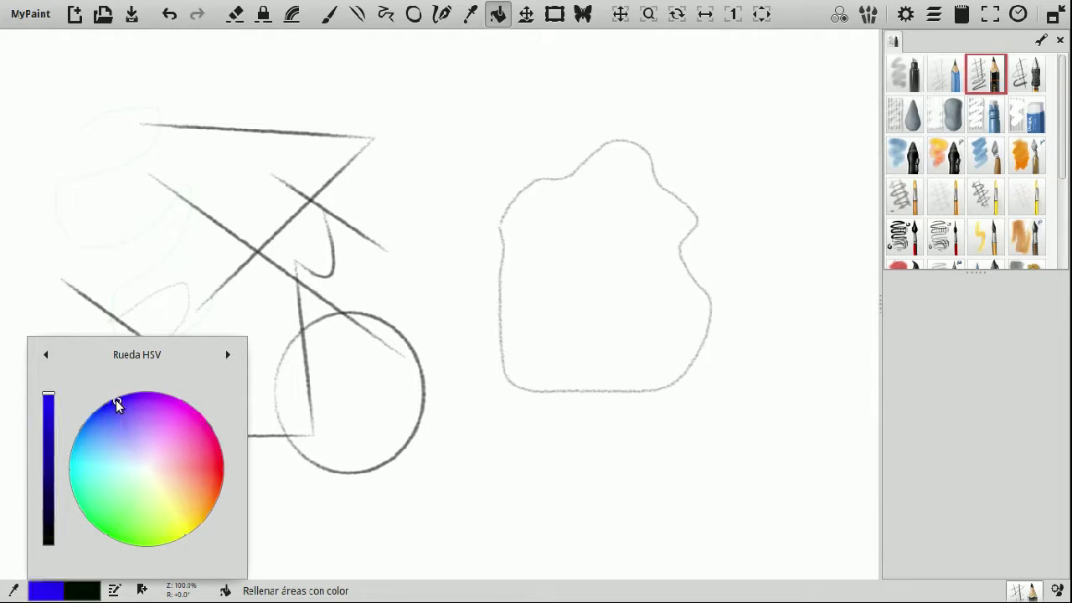
left_click(220, 478)
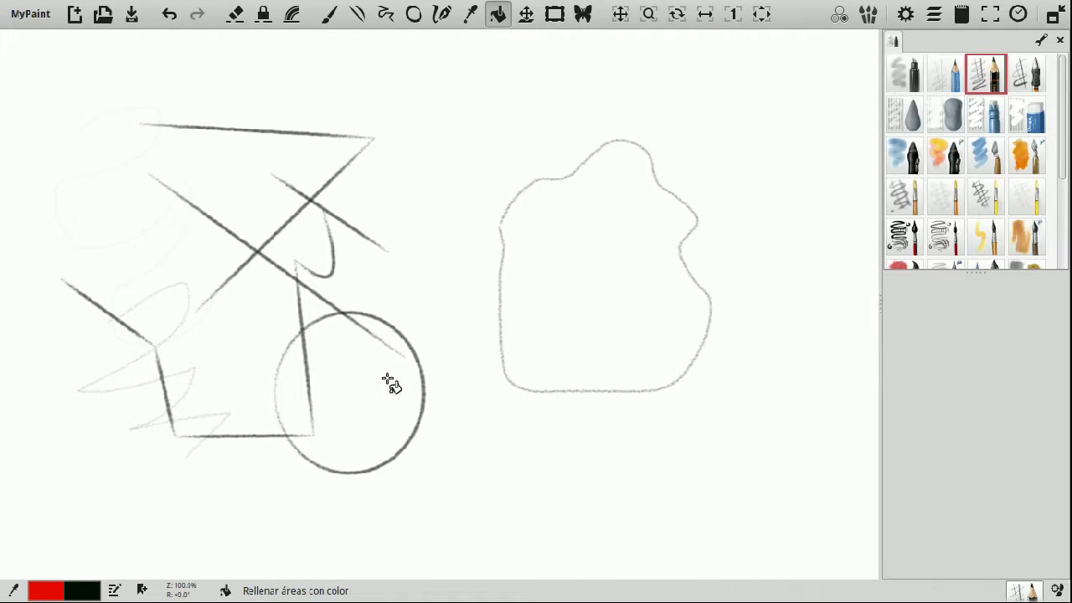
- Lower the flood fill tolerance in the tool options, try a red fill inside the pencil circle, and undo it
left_click(903, 16)
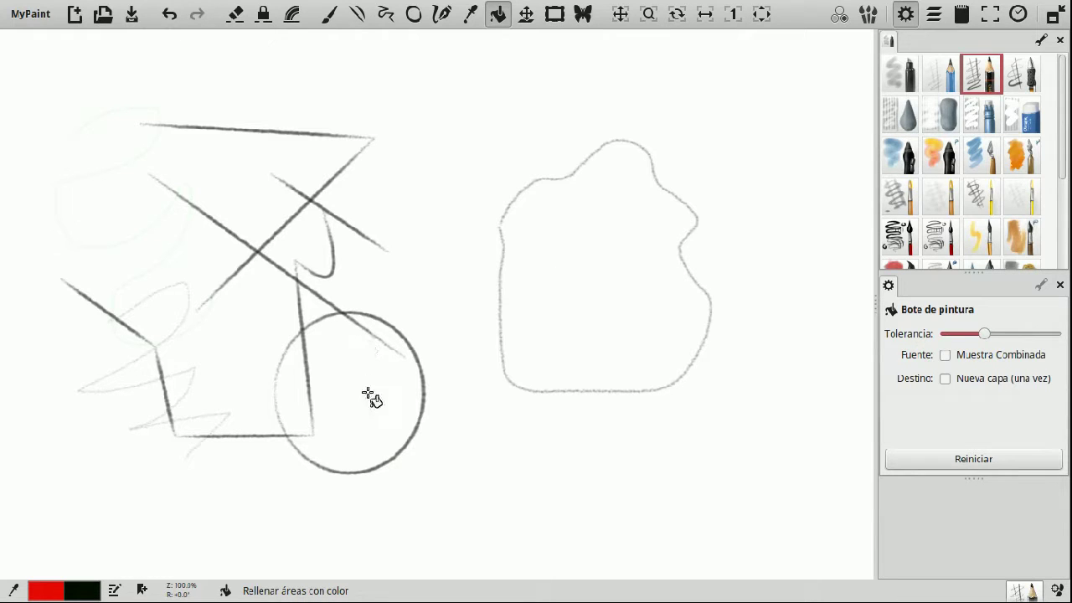
left_click_drag(984, 334, 961, 335)
left_click(360, 380)
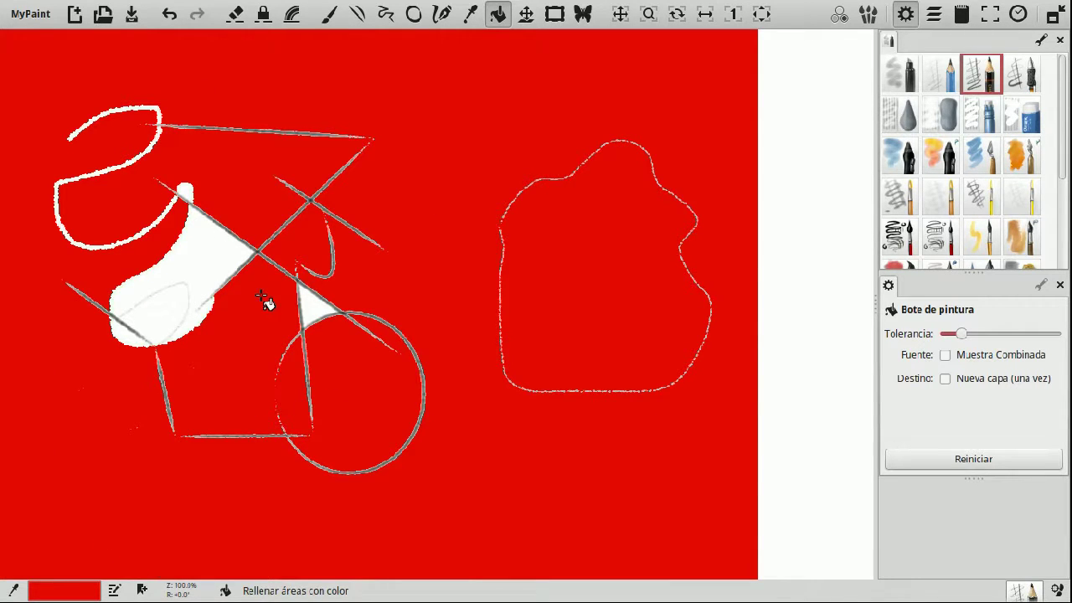
key("ctrl+z")
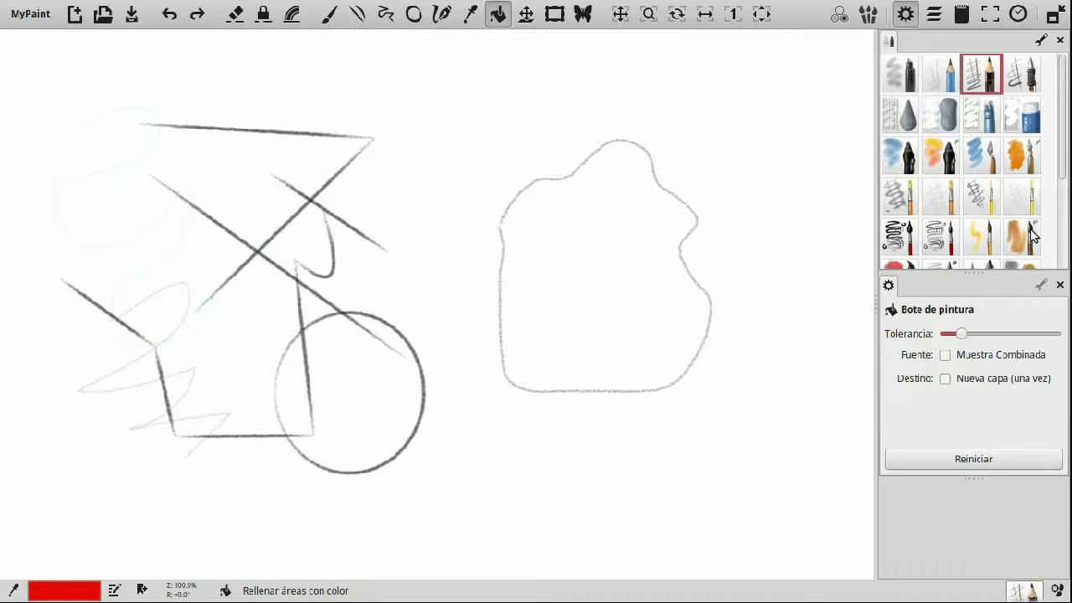
- Choose the deevad-v6/ballpen brush, try a red ellipse above the straight lines, and undo it
scroll(1032, 234, "down", 5)
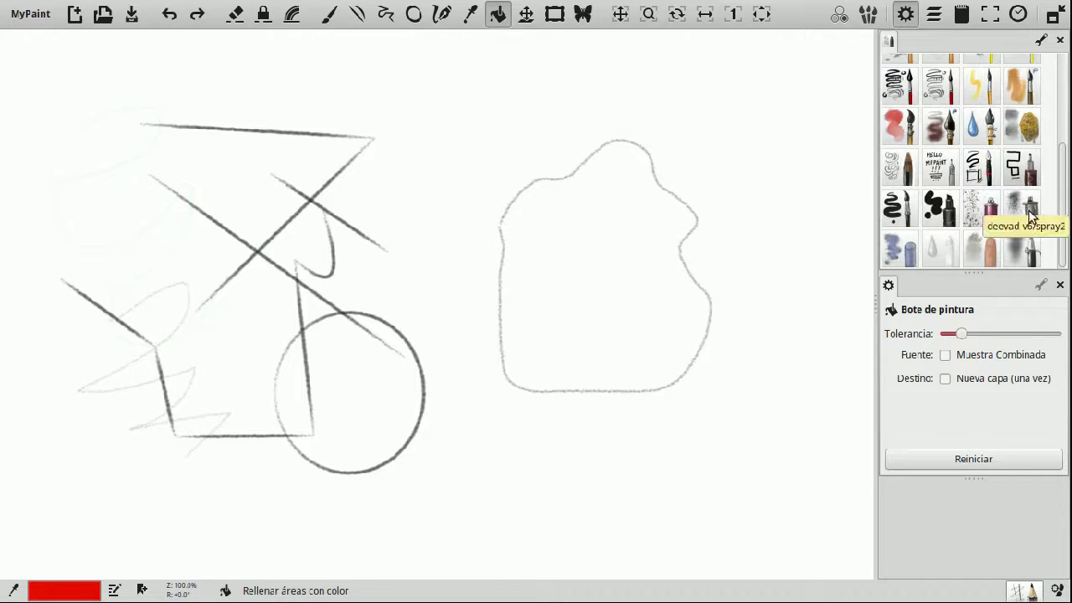
left_click(915, 155)
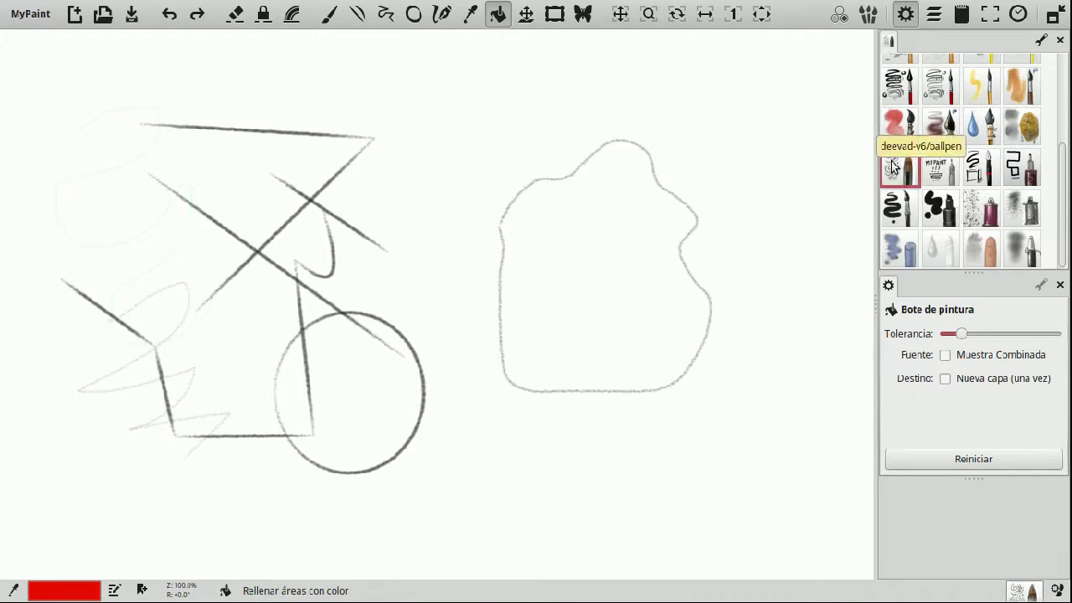
left_click(415, 15)
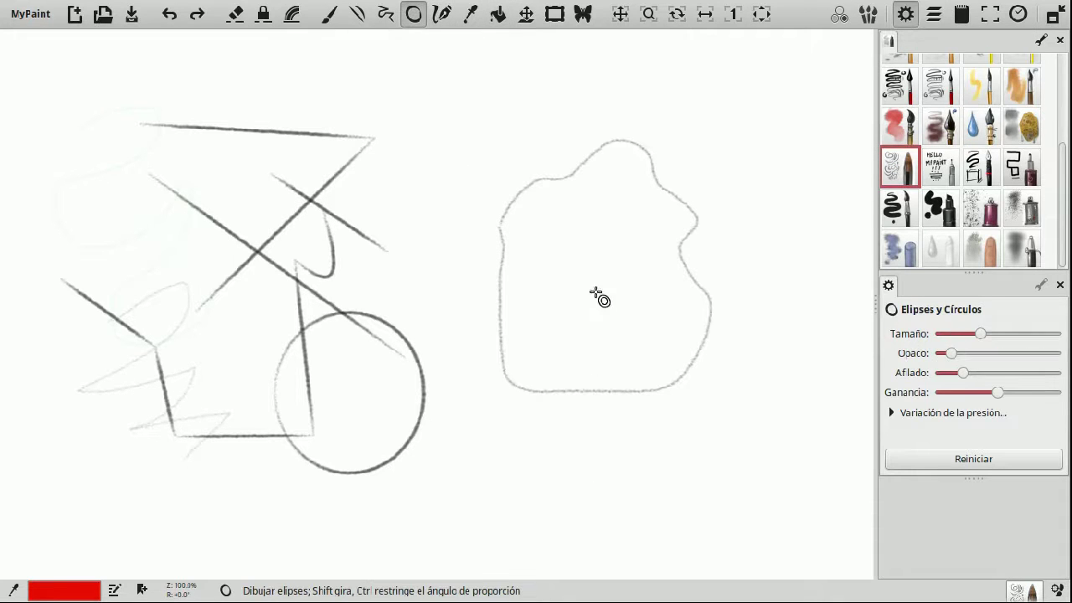
left_click_drag(424, 107, 501, 176)
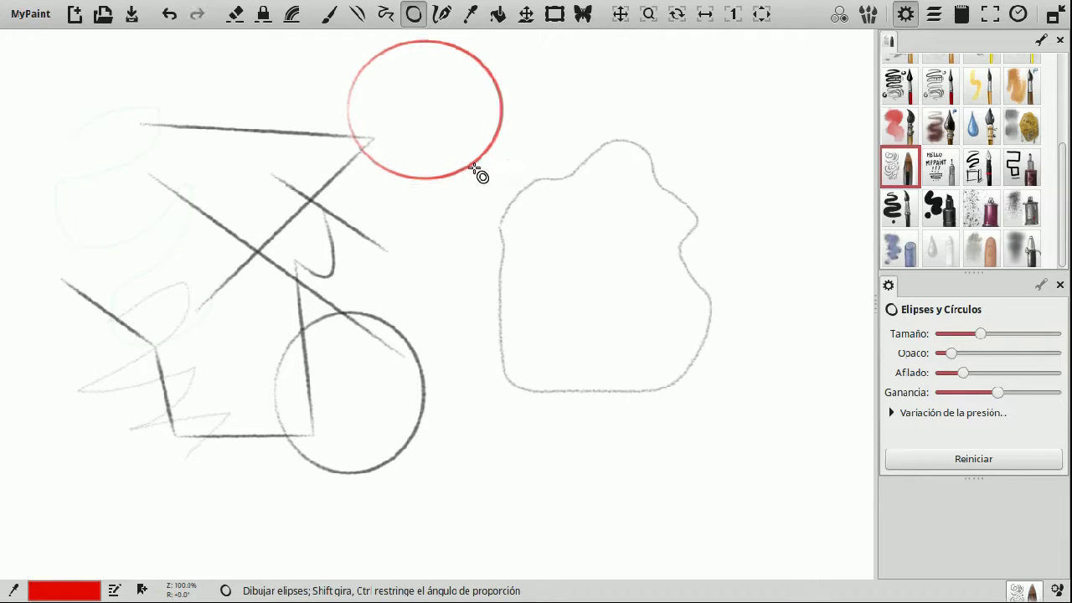
key("ctrl+z")
- Set a near-black colour and draw a rough closed freehand outline overlapping the inked shape
left_click(330, 15)
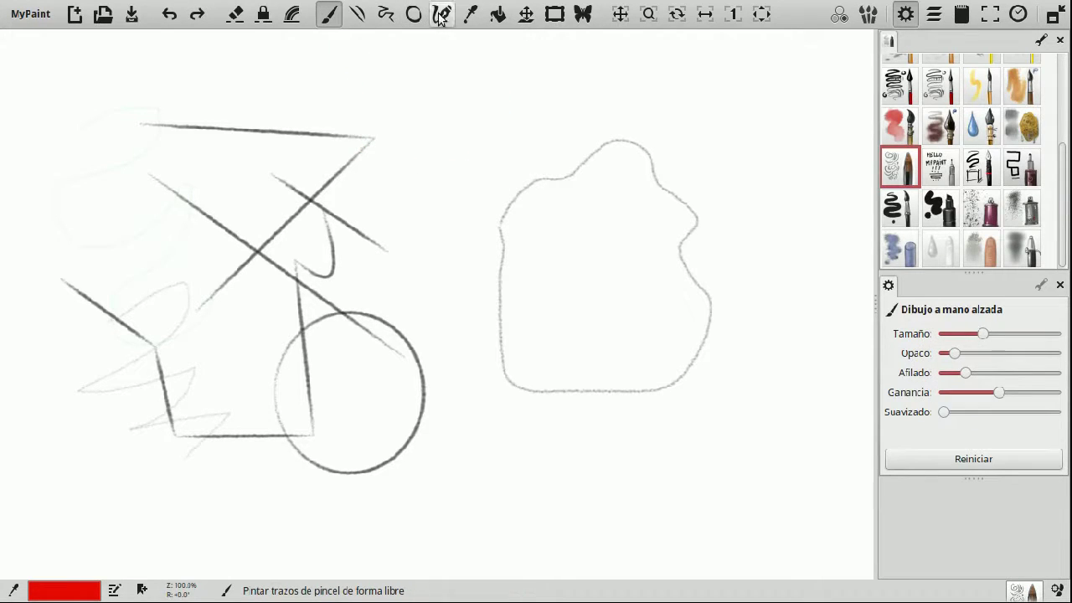
left_click(36, 592)
left_click(48, 526)
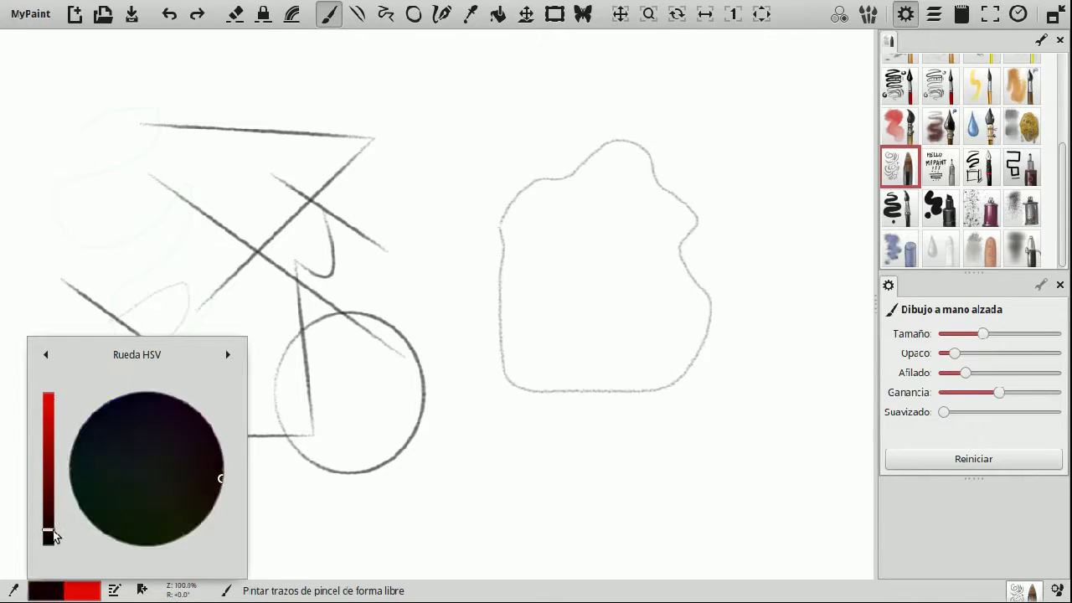
mouse_move(464, 155)
left_mouse_down()
mouse_move(545, 195)
mouse_move(547, 266)
mouse_move(471, 299)
mouse_move(424, 292)
mouse_move(407, 245)
mouse_move(468, 184)
left_mouse_up()
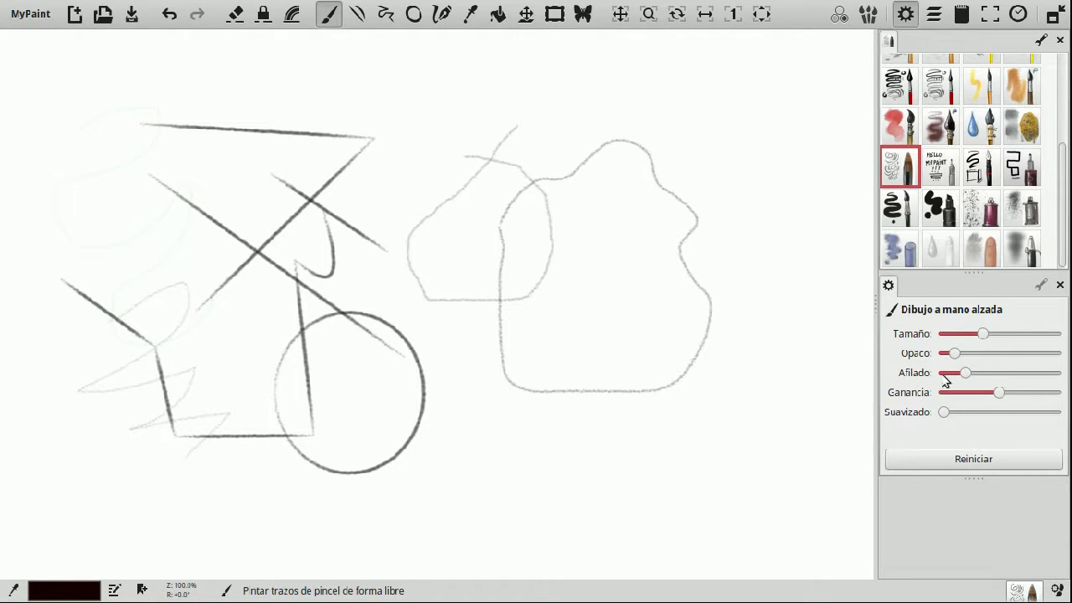
- Raise the brush sharpness (Afilado) and opacity (Opaco) to maximum in turn, drawing a closed freehand outline after each change
left_click_drag(968, 371, 1052, 378)
mouse_move(484, 417)
left_mouse_down()
mouse_move(536, 397)
mouse_move(633, 457)
mouse_move(611, 552)
mouse_move(495, 517)
mouse_move(486, 405)
left_mouse_up()
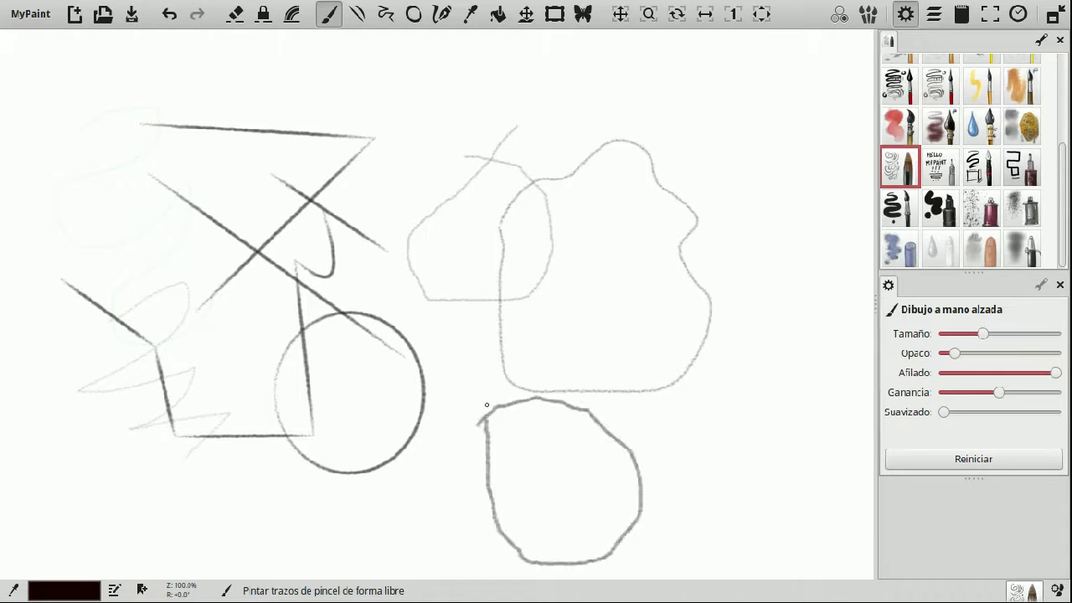
left_click_drag(952, 347, 1057, 353)
mouse_move(746, 76)
left_mouse_down()
mouse_move(697, 181)
mouse_move(762, 198)
mouse_move(803, 90)
mouse_move(783, 54)
mouse_move(751, 60)
left_mouse_up()
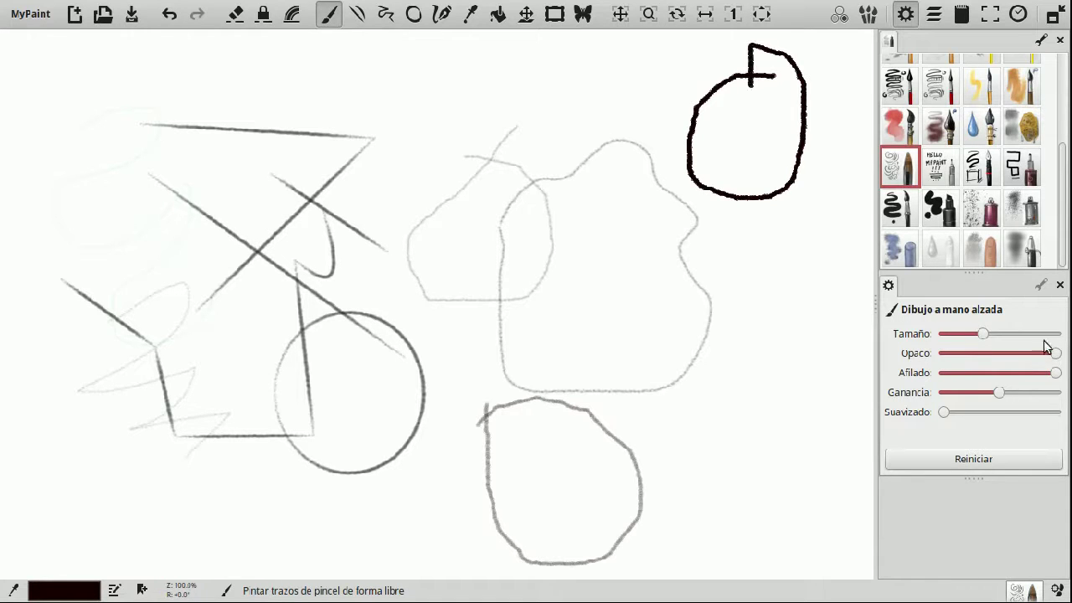
- Draw two more closed outlines below the thick black one, lowering the sharpness before each, and raise the sharpness to just over half
left_click_drag(1055, 373, 921, 378)
mouse_move(825, 249)
left_mouse_down()
mouse_move(727, 293)
mouse_move(814, 375)
mouse_move(844, 303)
mouse_move(810, 222)
left_mouse_up()
left_click_drag(981, 372, 951, 384)
mouse_move(800, 415)
left_mouse_down()
mouse_move(737, 419)
mouse_move(663, 479)
mouse_move(694, 516)
mouse_move(808, 530)
mouse_move(797, 428)
left_mouse_up()
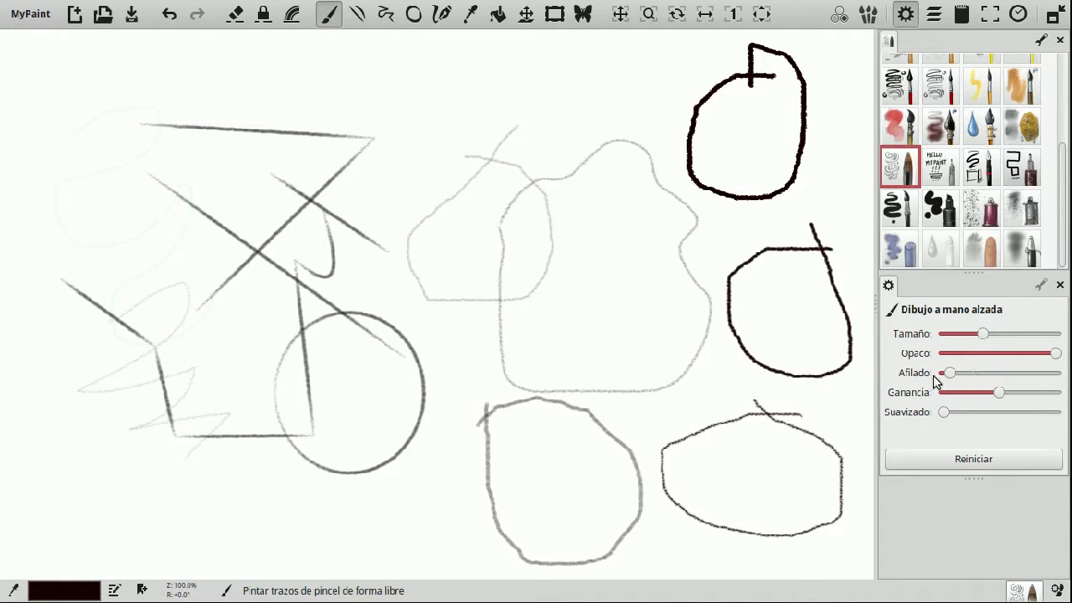
left_click_drag(950, 374, 1010, 373)
- Flood fill the three dark outlines along the drawing's right side with bright red
left_click(499, 15)
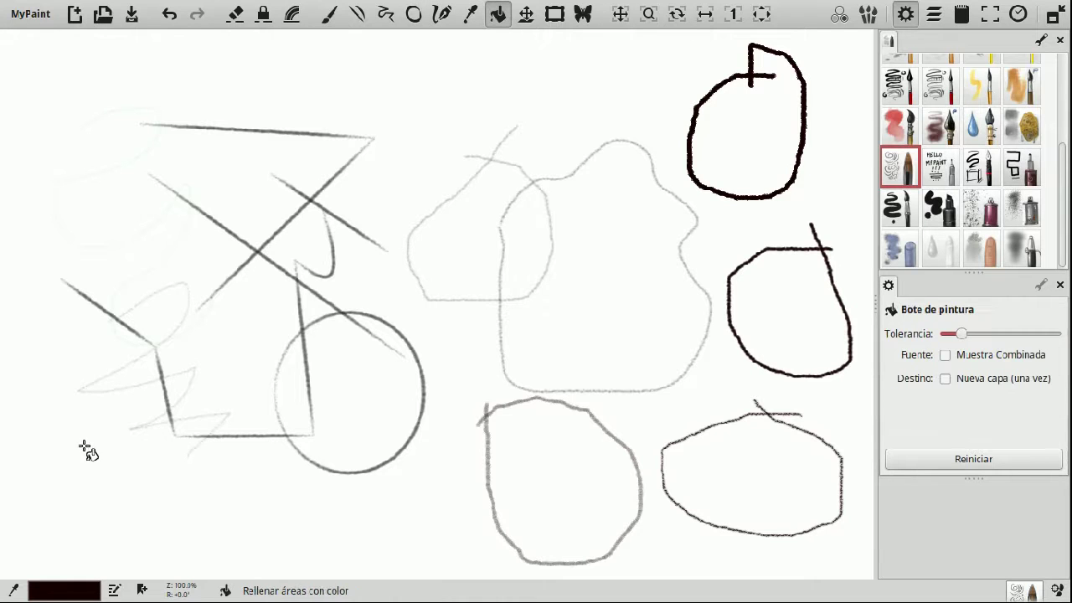
left_click(42, 593)
left_click_drag(48, 411, 48, 397)
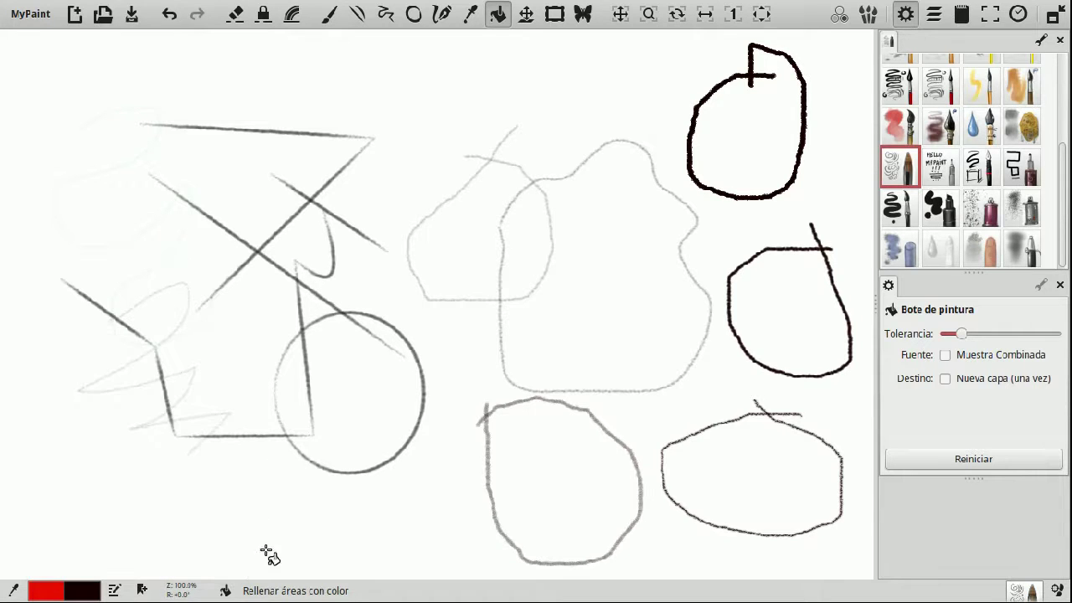
left_click(748, 128)
left_click(787, 289)
left_click(791, 503)
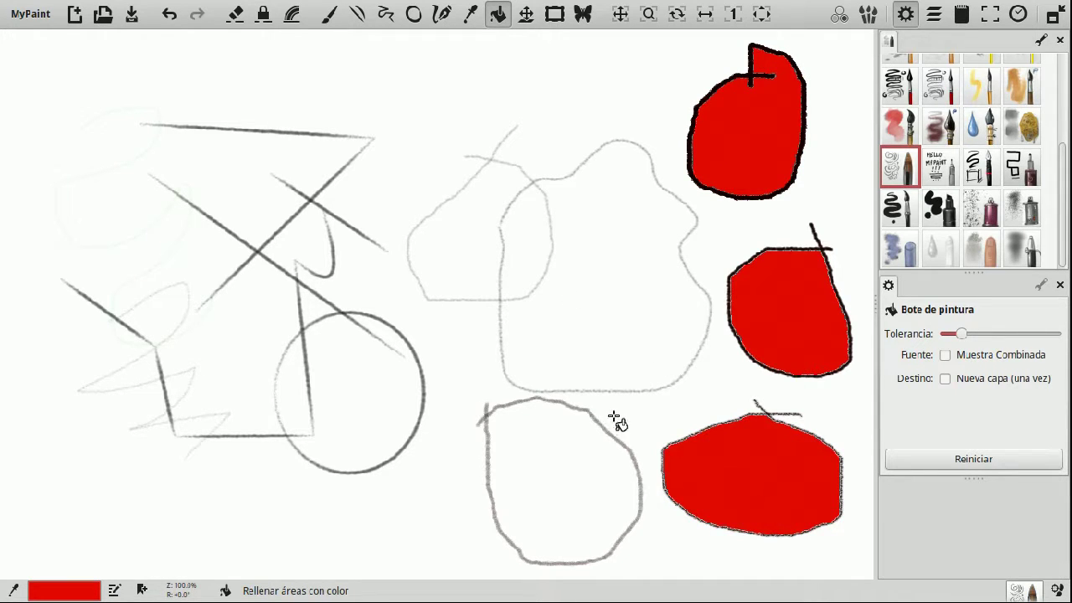
- Examine at 300% how closely the red fill meets the edges of each of the three outlines
scroll(614, 422, "right", 4)
scroll(614, 421, "up", 1)
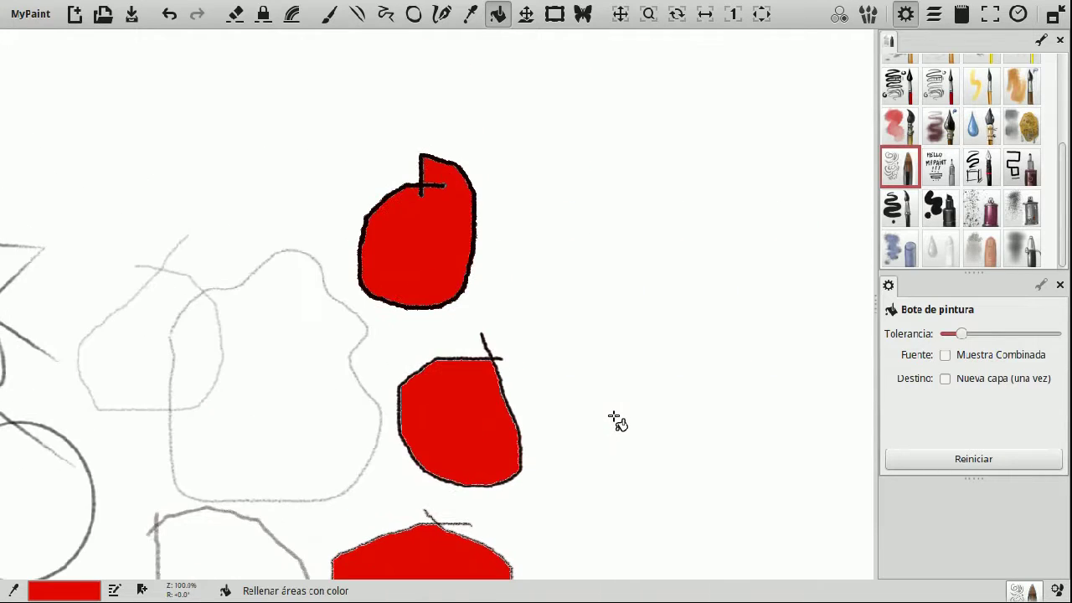
scroll(614, 421, "up", 1)
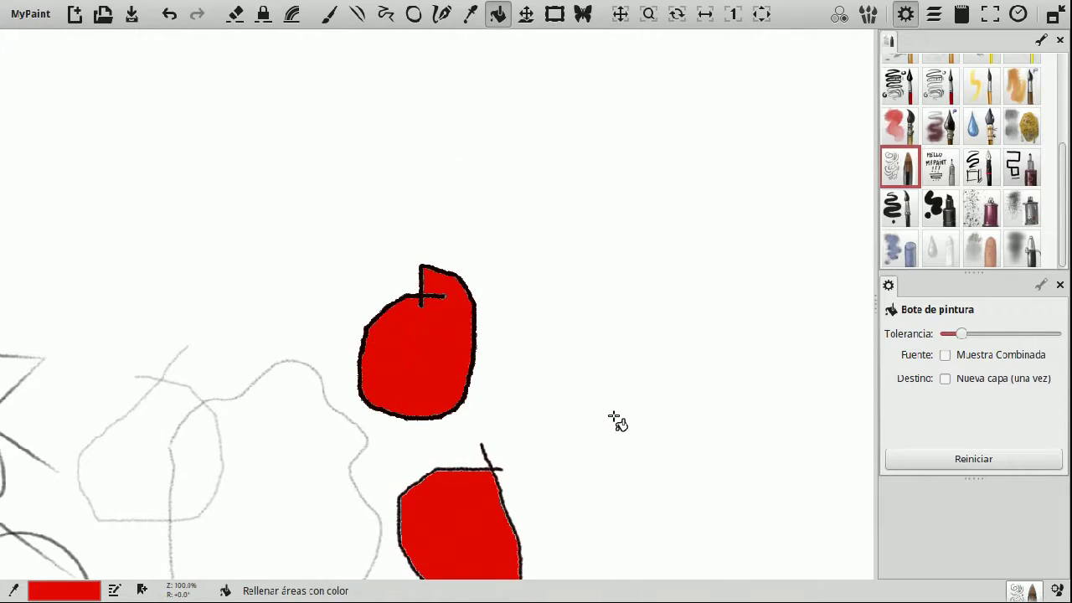
scroll(614, 422, "up", 1)
scroll(614, 421, "up", 1)
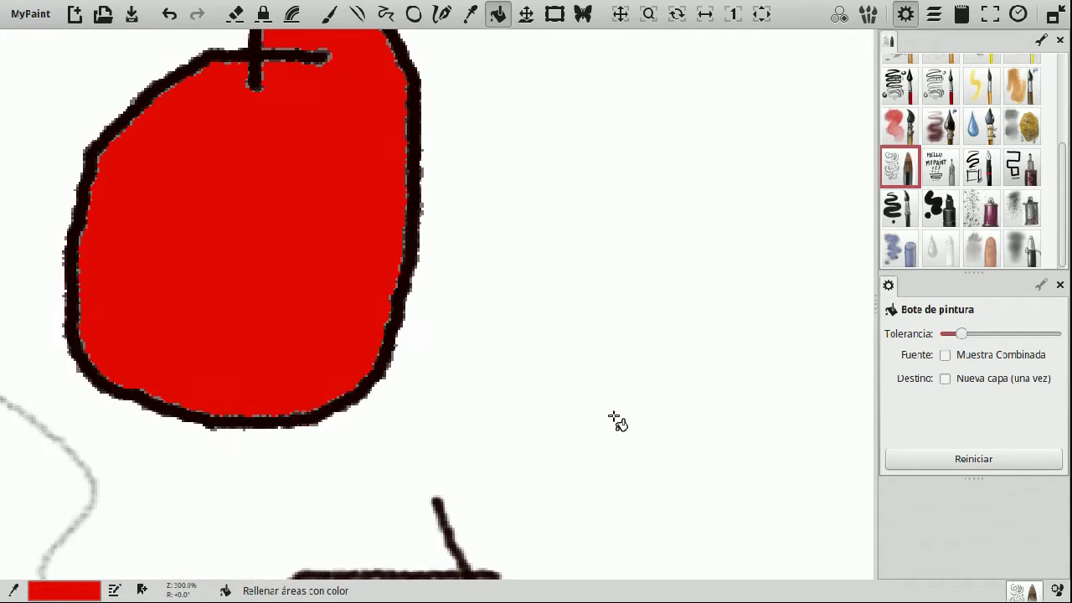
scroll(614, 422, "left", 1)
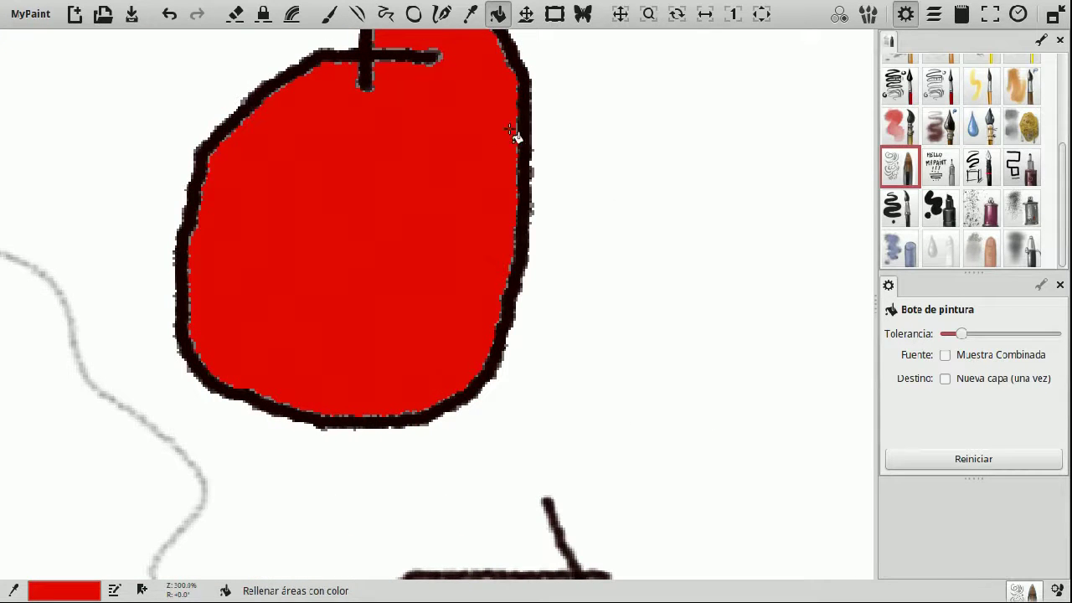
scroll(562, 395, "down", 5)
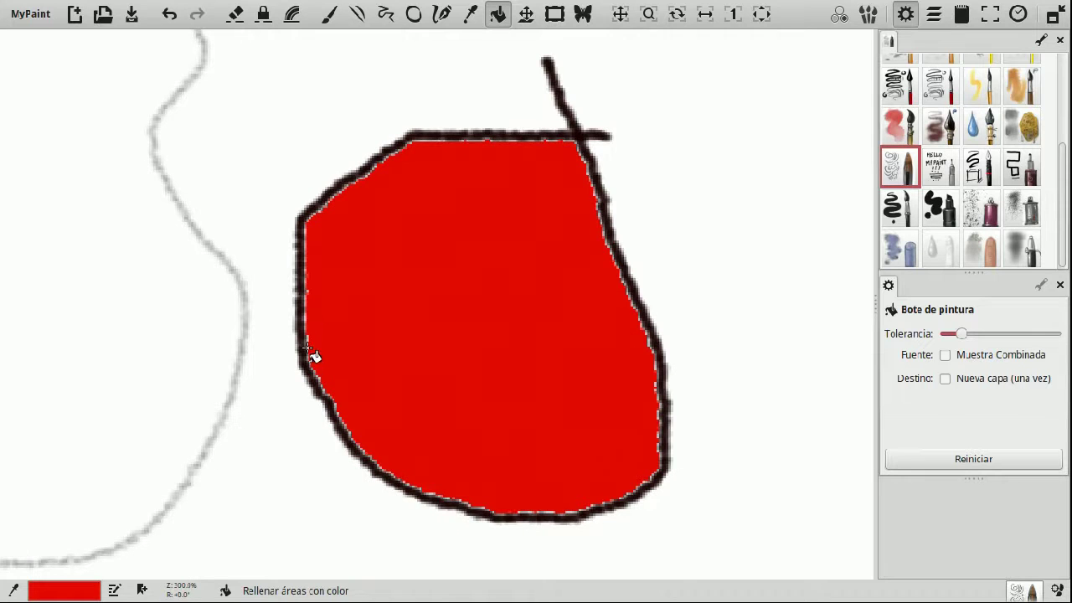
scroll(309, 356, "down", 5)
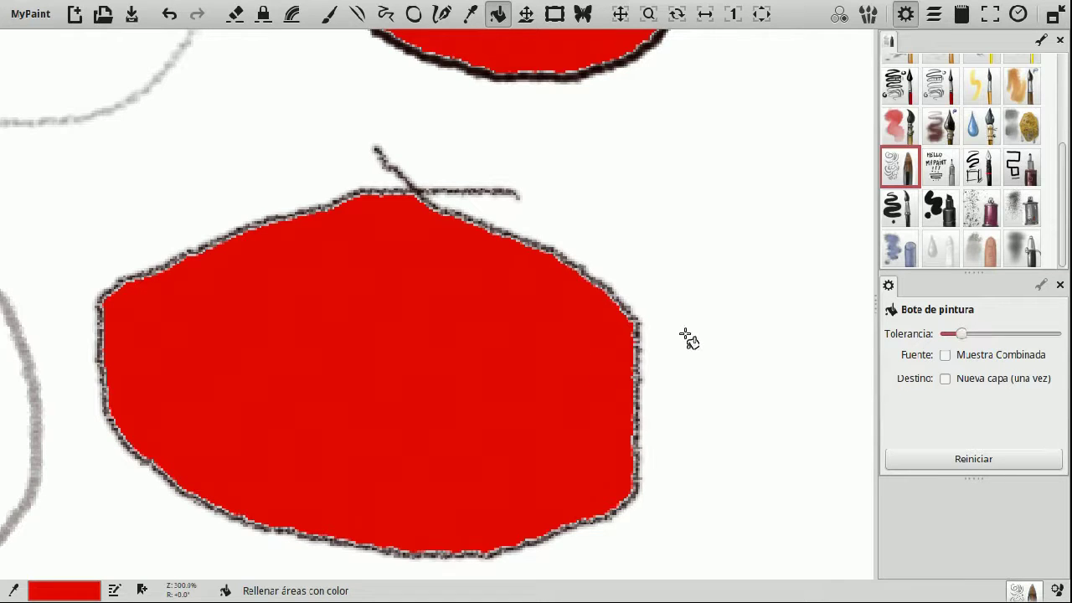
scroll(719, 335, "up", 4)
scroll(716, 335, "down", 4)
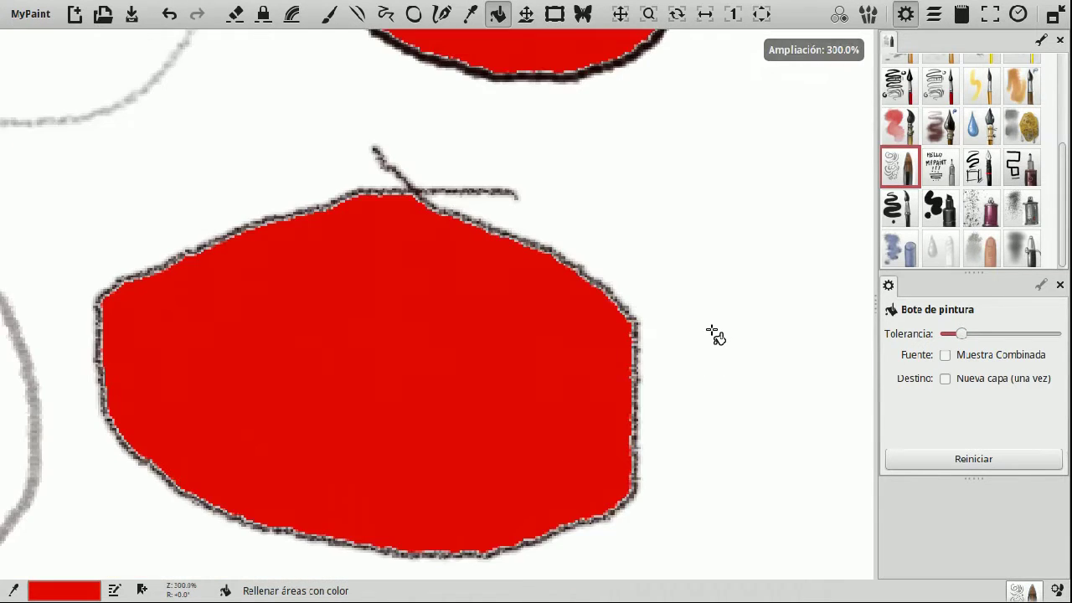
scroll(714, 335, "up", 4)
scroll(715, 335, "down", 8)
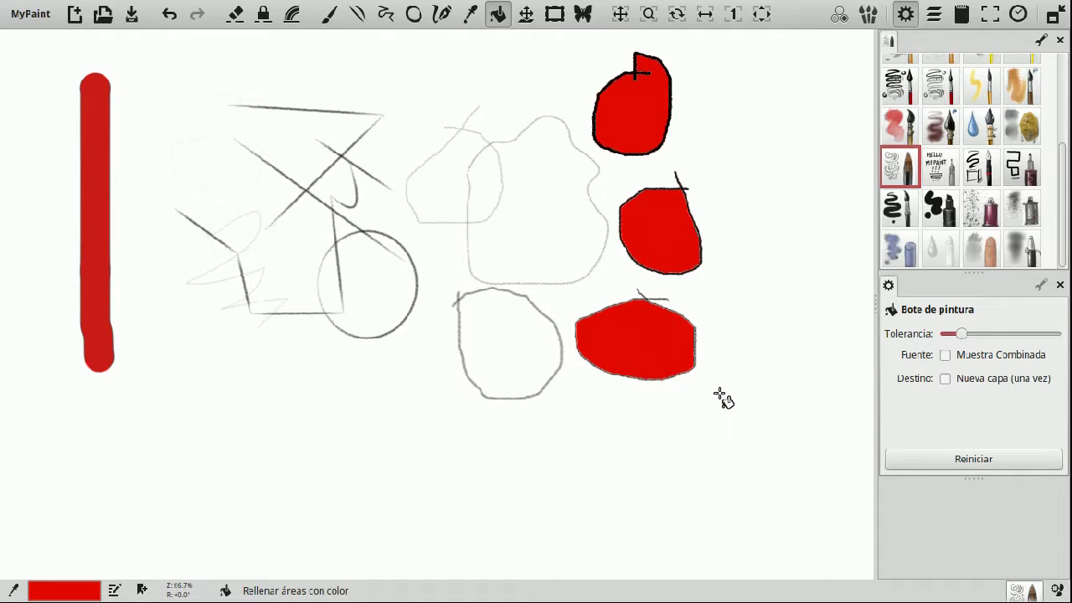
- Undo the red fills of the three dark outlines
key("ctrl+z")
key("ctrl+z")
key("ctrl+z")
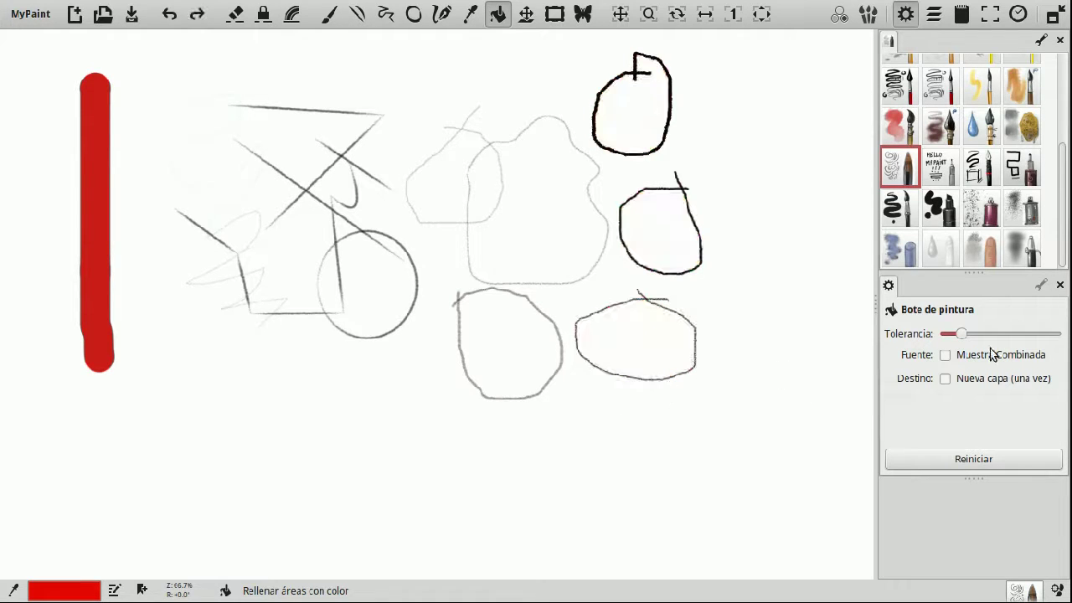
- Raise the flood fill tolerance to about half, test red fills in the dark outlines and the background, and undo the last fill
left_click(1000, 334)
left_click(944, 355)
left_click(656, 247)
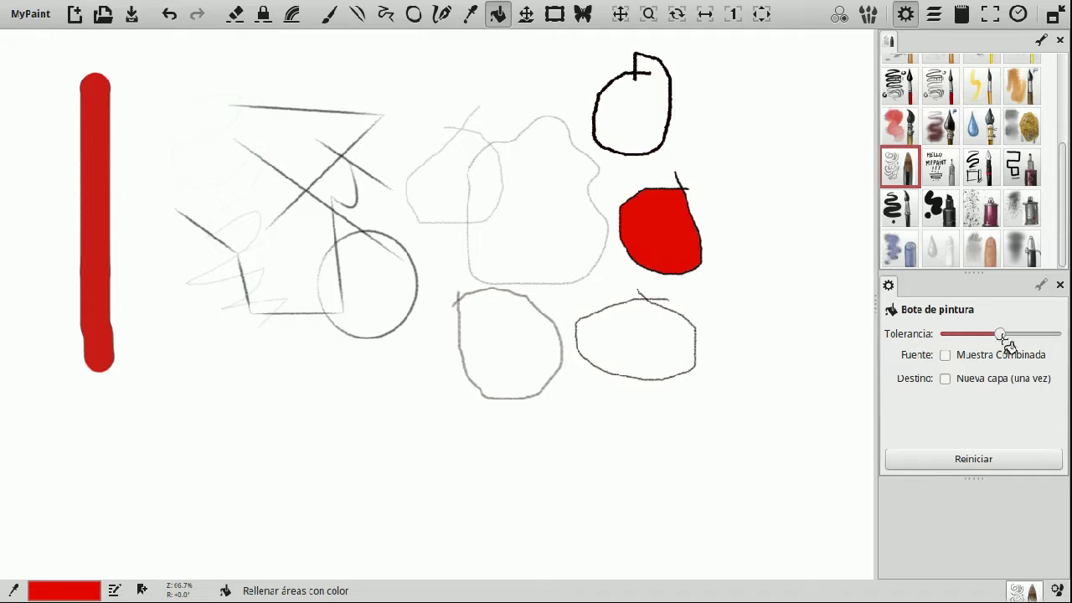
left_click(551, 104)
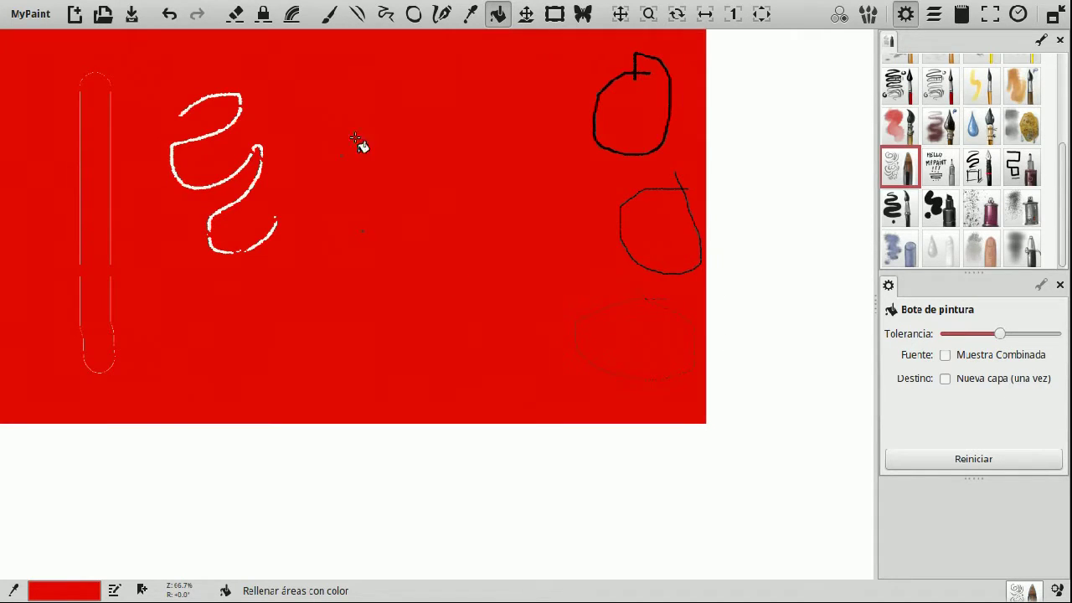
key("ctrl+z")
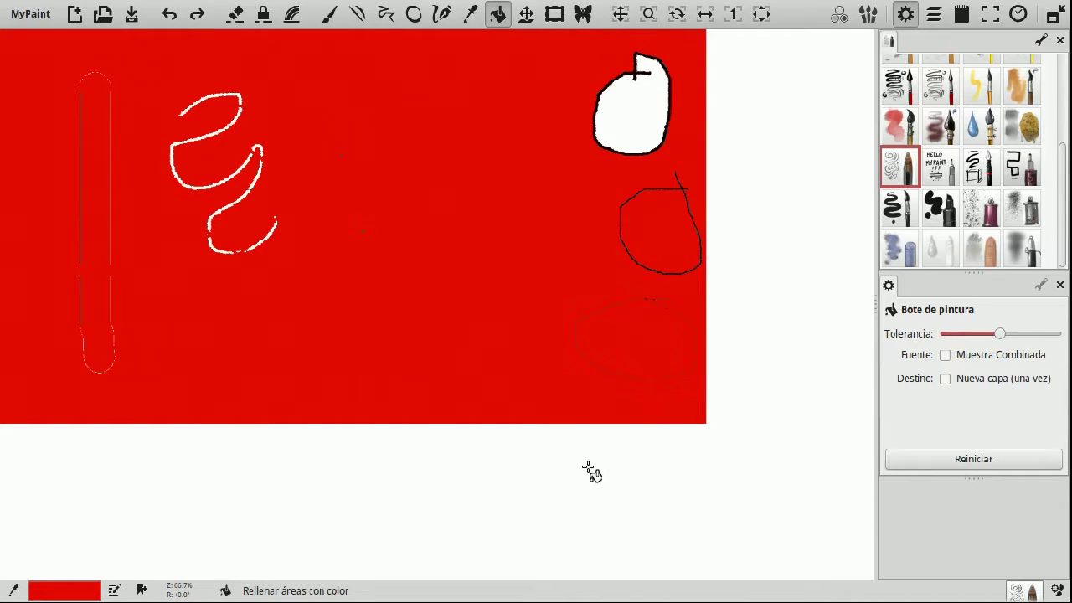
- Undo the background fill, then test red fills in the uppermost dark outline at about one-quarter and three-quarters tolerance, undoing each
key("ctrl+z")
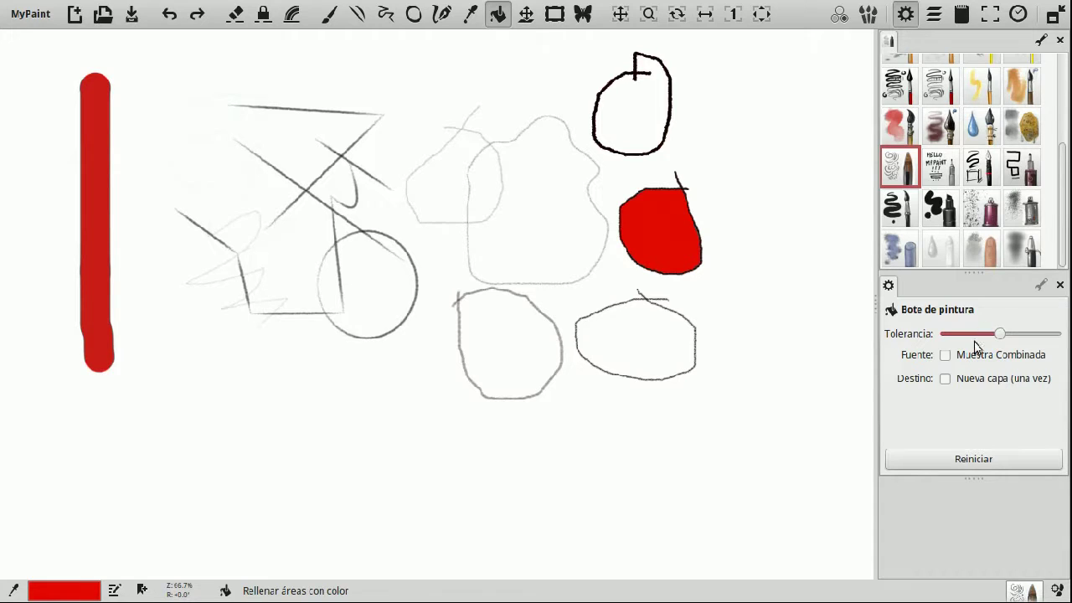
left_click(632, 132)
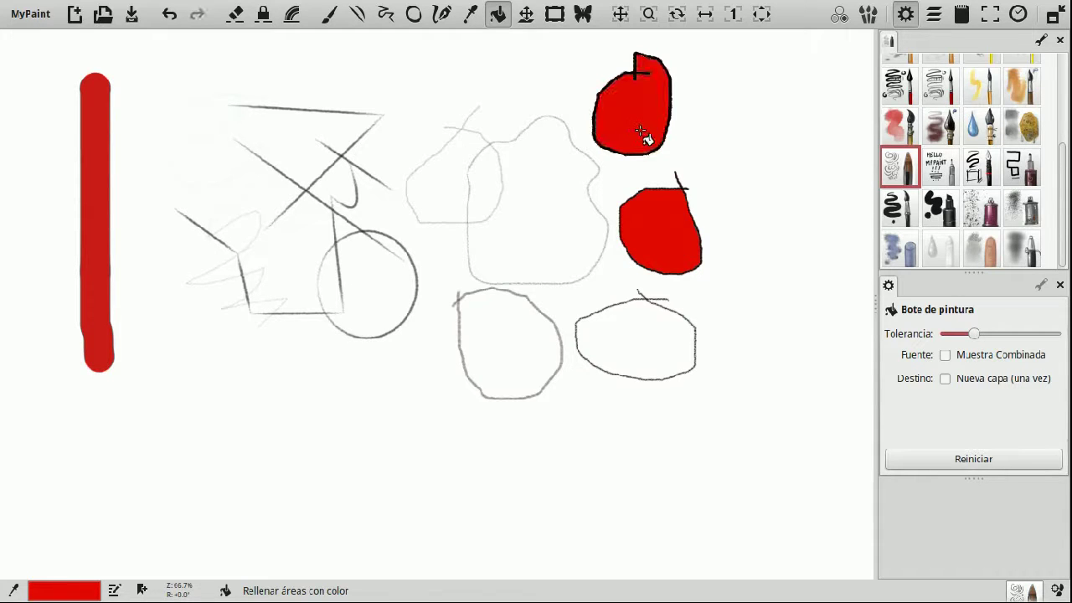
key("ctrl+z")
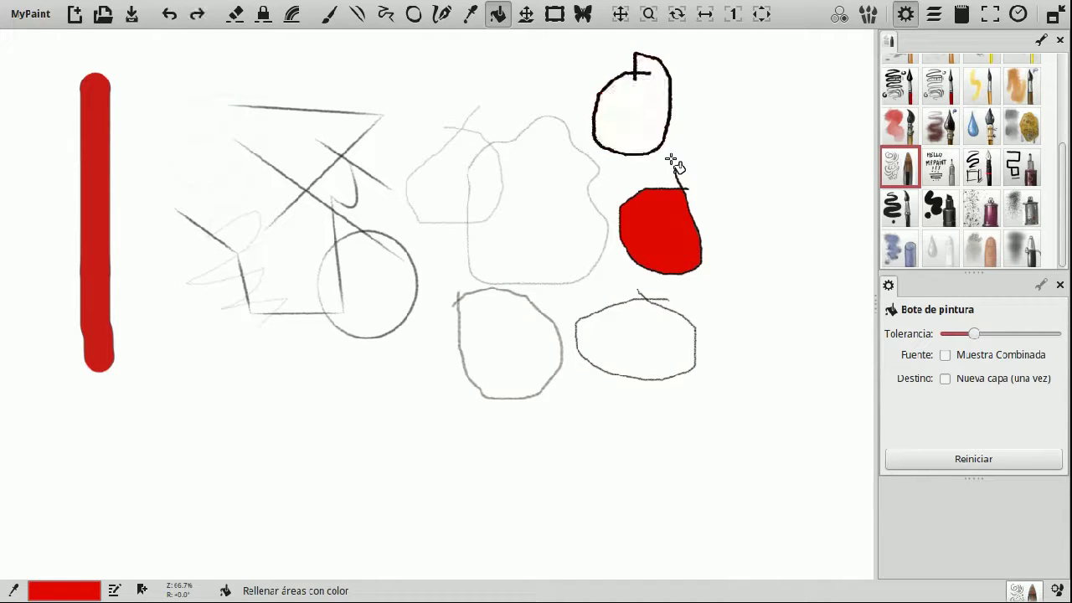
left_click(1030, 334)
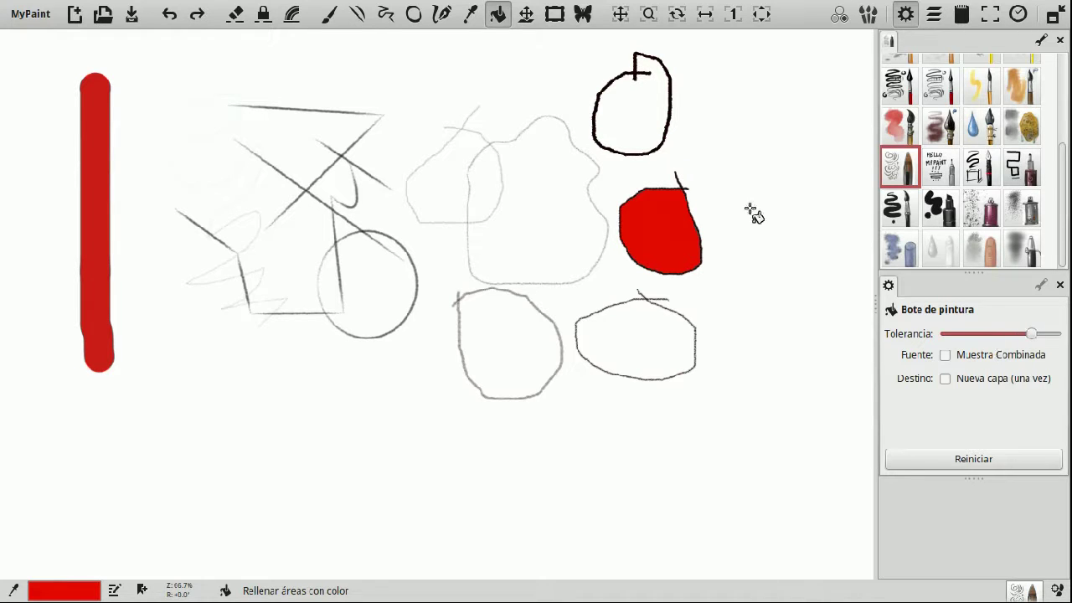
left_click(632, 126)
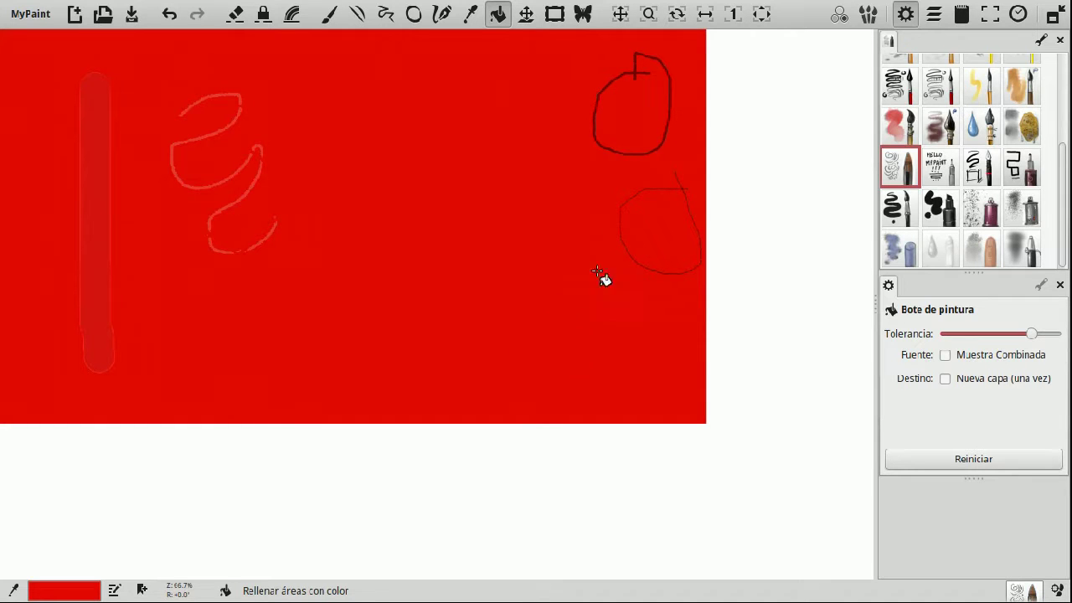
key("ctrl+z")
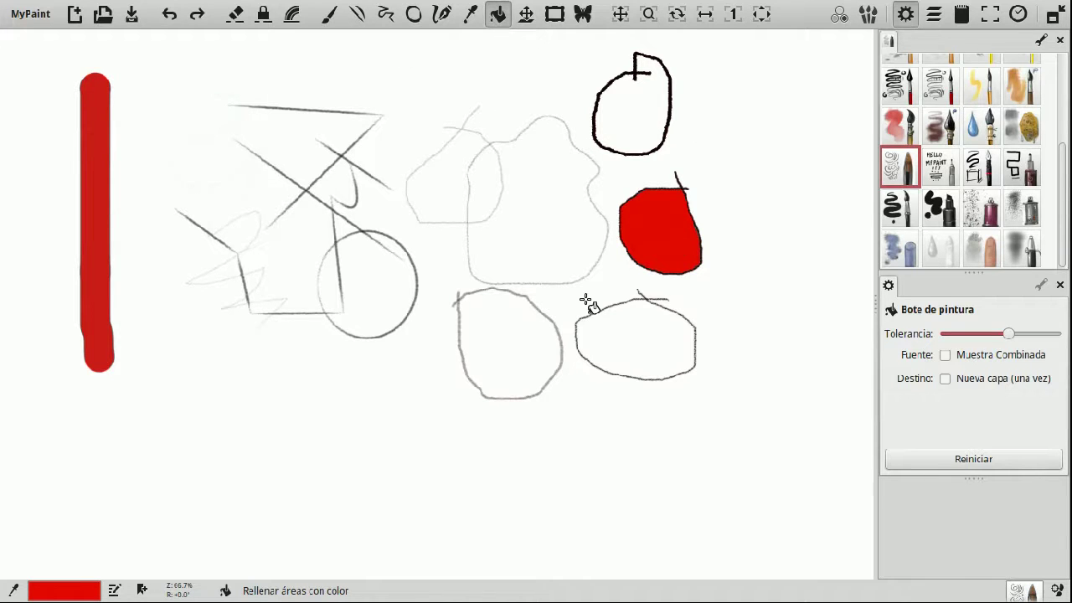
- Move the current layer slightly right and down toward the empty canvas area
scroll(589, 304, "right", 10)
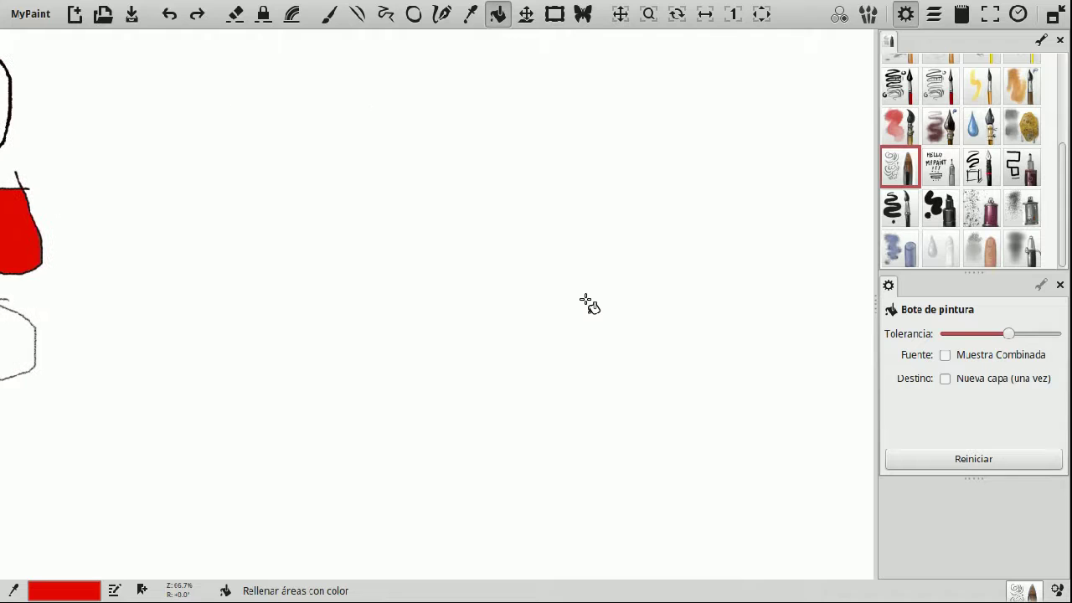
left_click(526, 14)
mouse_move(74, 176)
left_mouse_down()
mouse_move(256, 227)
mouse_move(237, 414)
mouse_move(190, 256)
mouse_move(209, 218)
left_mouse_up()
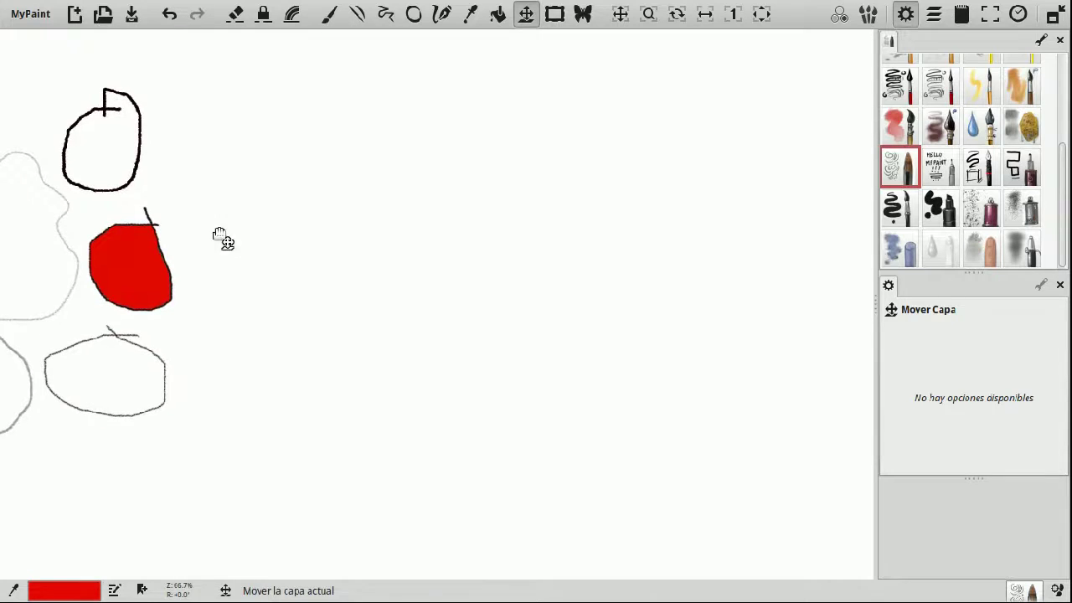
- Try a document frame, resize it to 1320×824 px to take in the outlines, and undo the frame
left_click(553, 15)
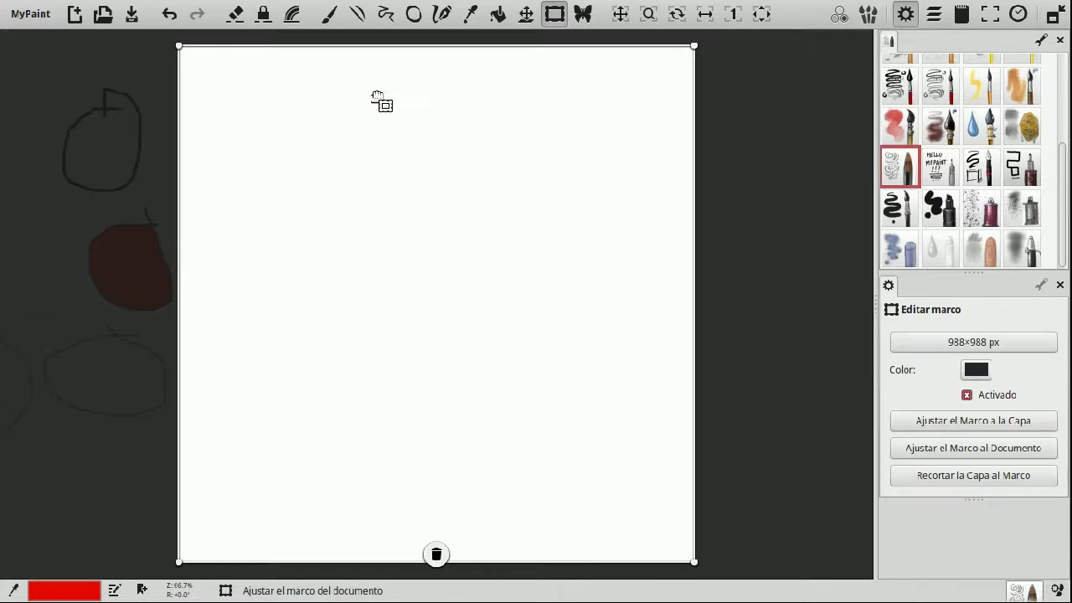
left_click_drag(180, 48, 25, 74)
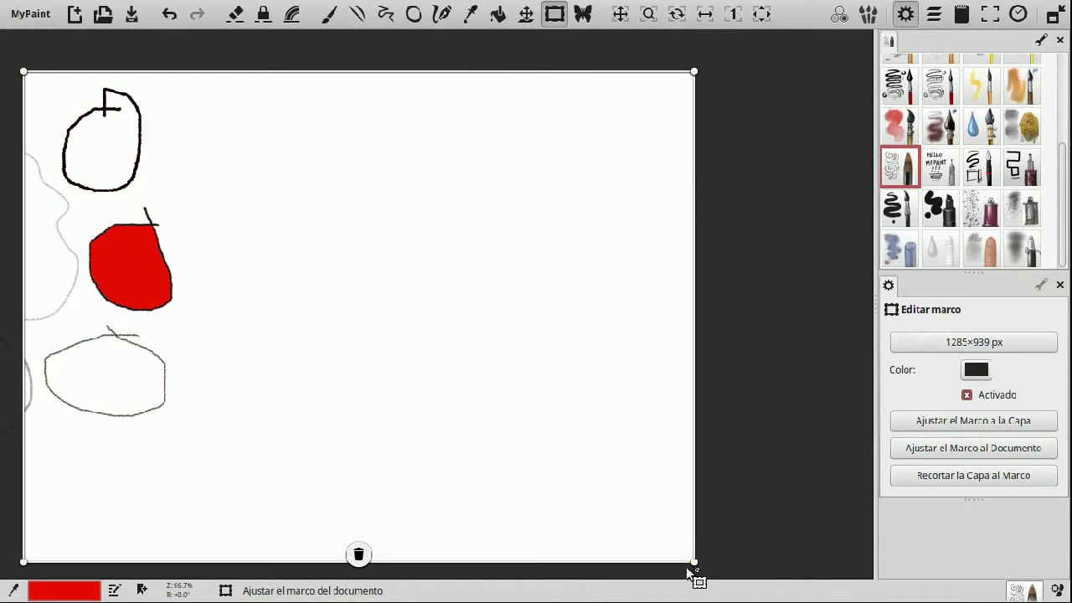
left_click_drag(691, 561, 708, 501)
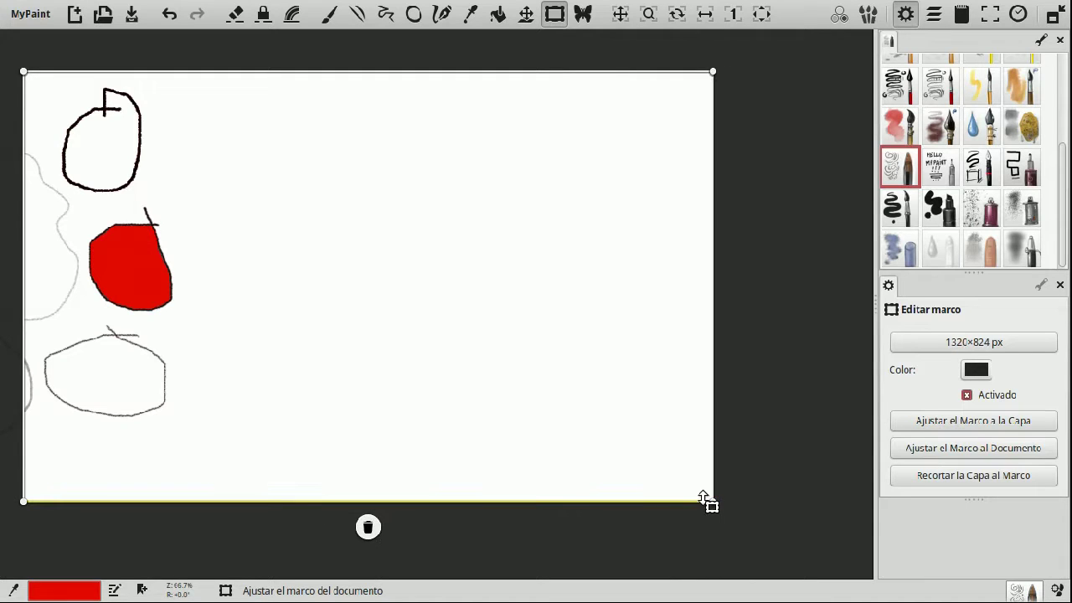
key("ctrl+z")
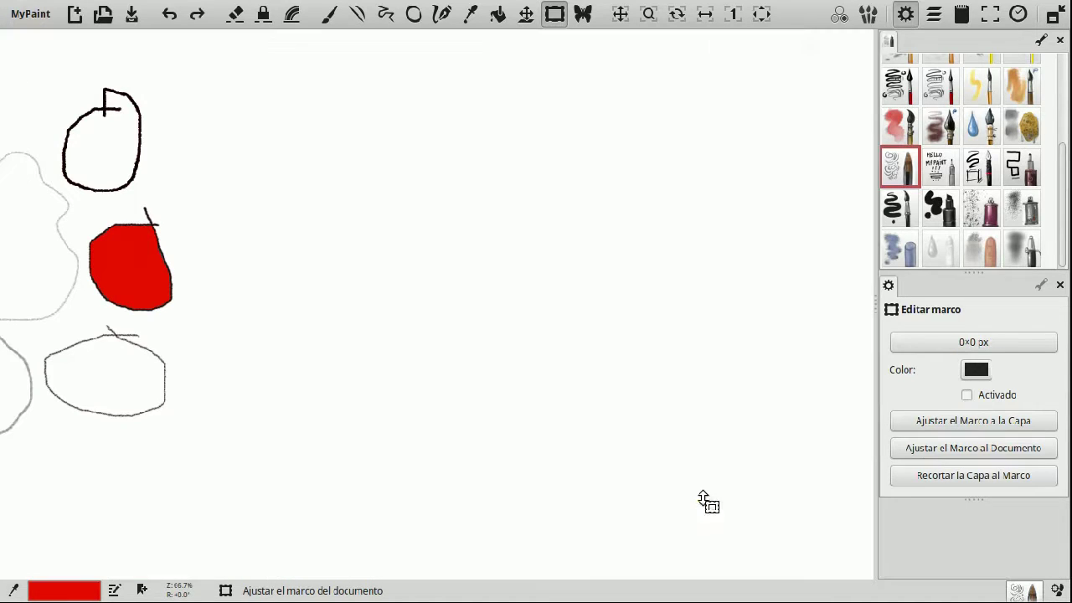
- Activate a vertical symmetry axis at 2795 px and try out its line opacity setting
left_click(583, 17)
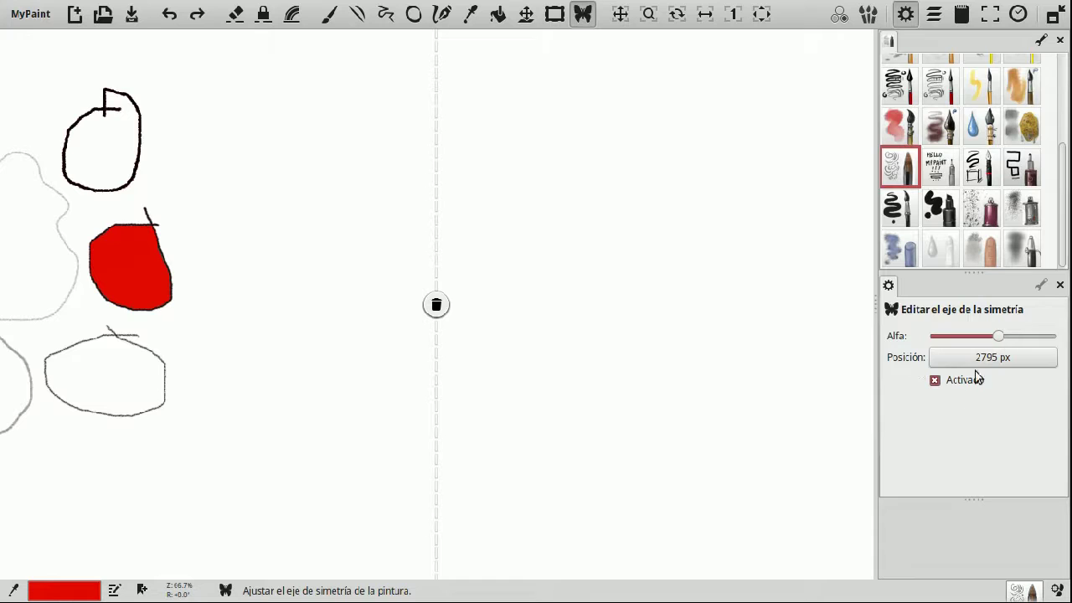
left_click_drag(957, 343, 1039, 345)
left_click_drag(926, 347, 981, 345)
left_click(997, 336)
left_click(936, 380)
- Draw two overlapping mirrored pot shapes freehand in red across the symmetry axis
left_click(328, 14)
mouse_move(386, 291)
left_mouse_down()
mouse_move(530, 352)
mouse_move(394, 409)
left_mouse_up()
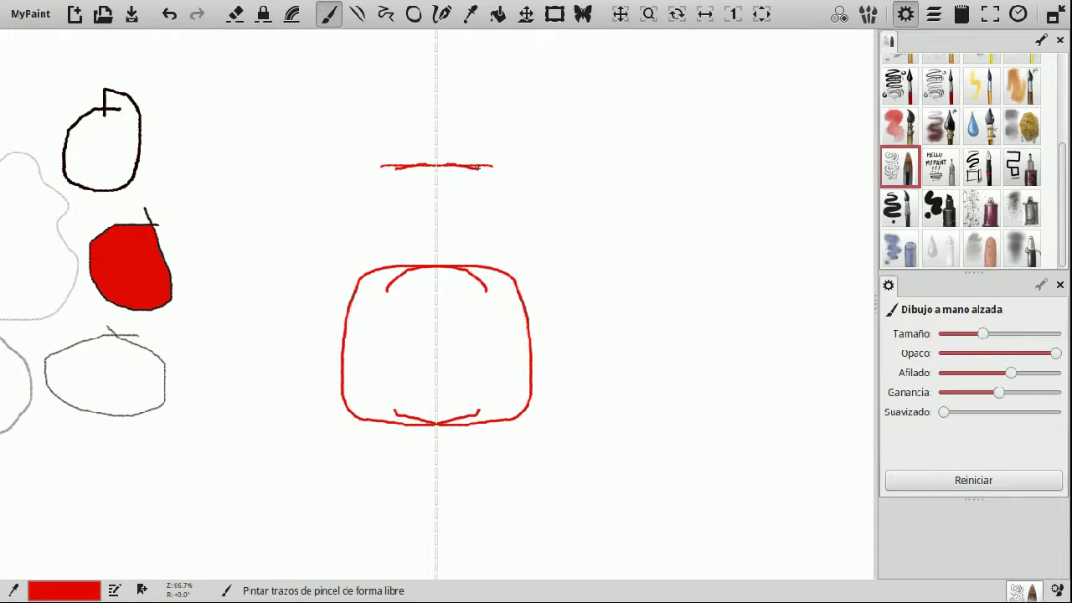
mouse_move(479, 197)
left_mouse_down()
mouse_move(512, 235)
mouse_move(503, 327)
mouse_move(426, 346)
left_mouse_up()
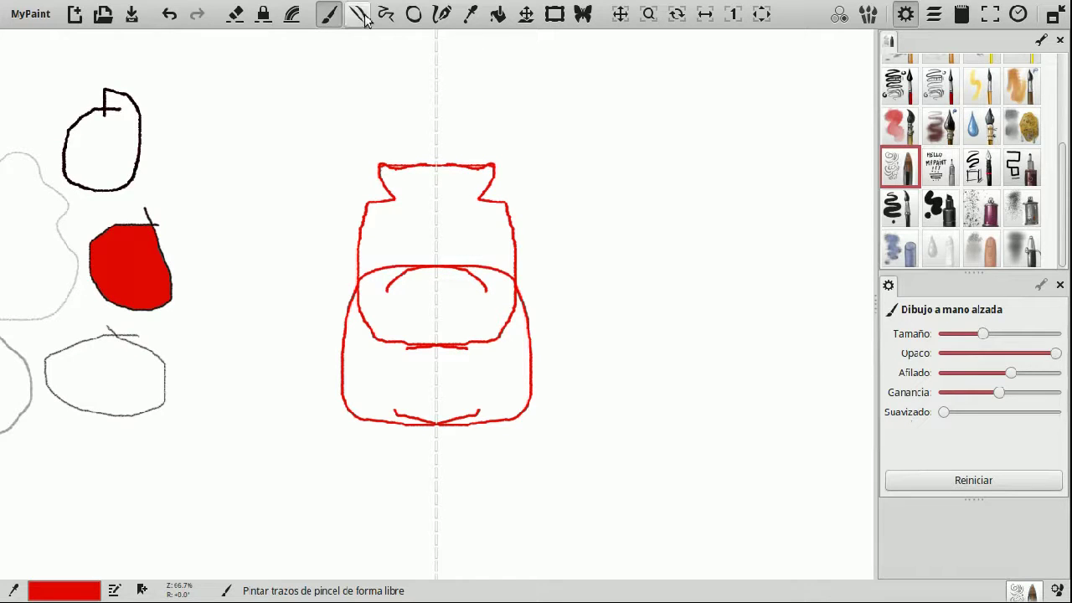
- Shift the layer left and down off the symmetry axis, and move the axis right into blank canvas
left_click(526, 13)
mouse_move(624, 203)
left_mouse_down()
mouse_move(544, 204)
mouse_move(574, 210)
mouse_move(545, 222)
mouse_move(557, 226)
mouse_move(545, 242)
left_mouse_up()
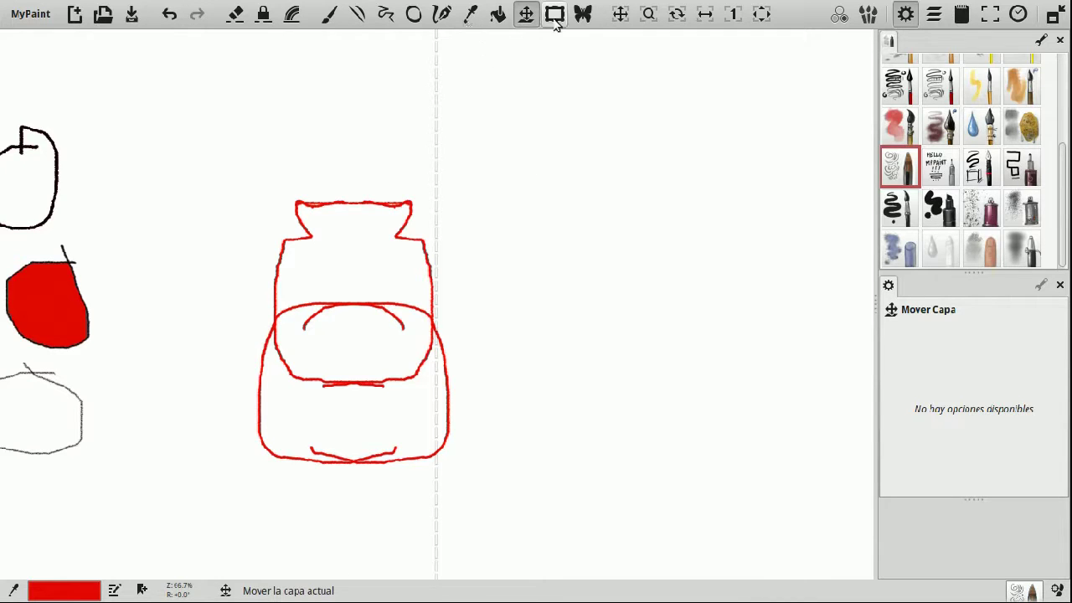
left_click(580, 15)
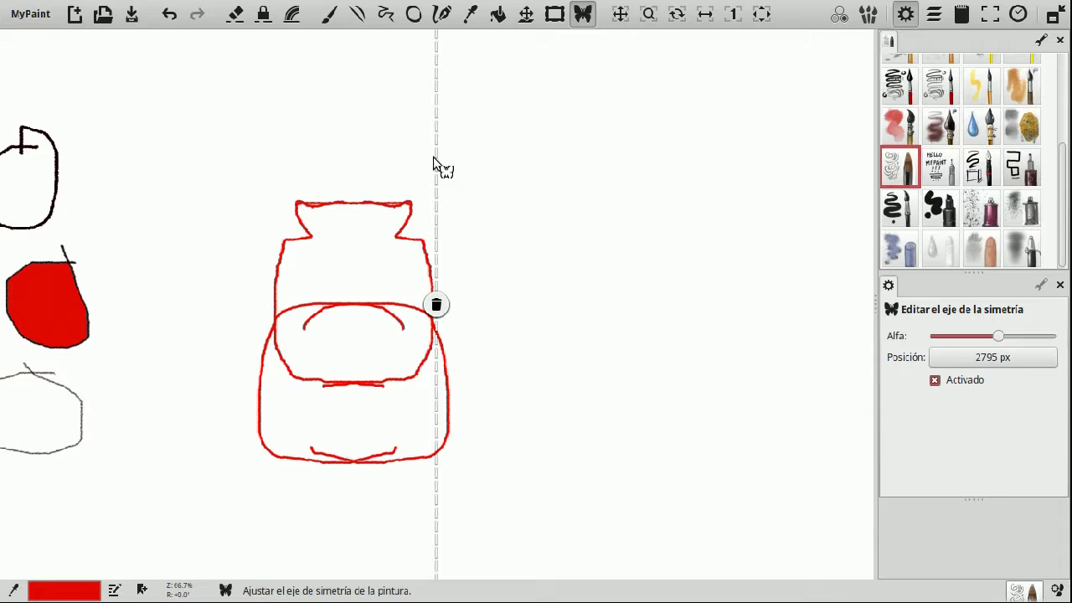
mouse_move(440, 158)
left_mouse_down()
mouse_move(599, 168)
mouse_move(536, 211)
left_mouse_up()
- Draw a small mirrored bowl and cup freehand in red across the moved symmetry axis
left_click(329, 14)
left_click_drag(557, 191, 557, 209)
left_click_drag(567, 152, 514, 147)
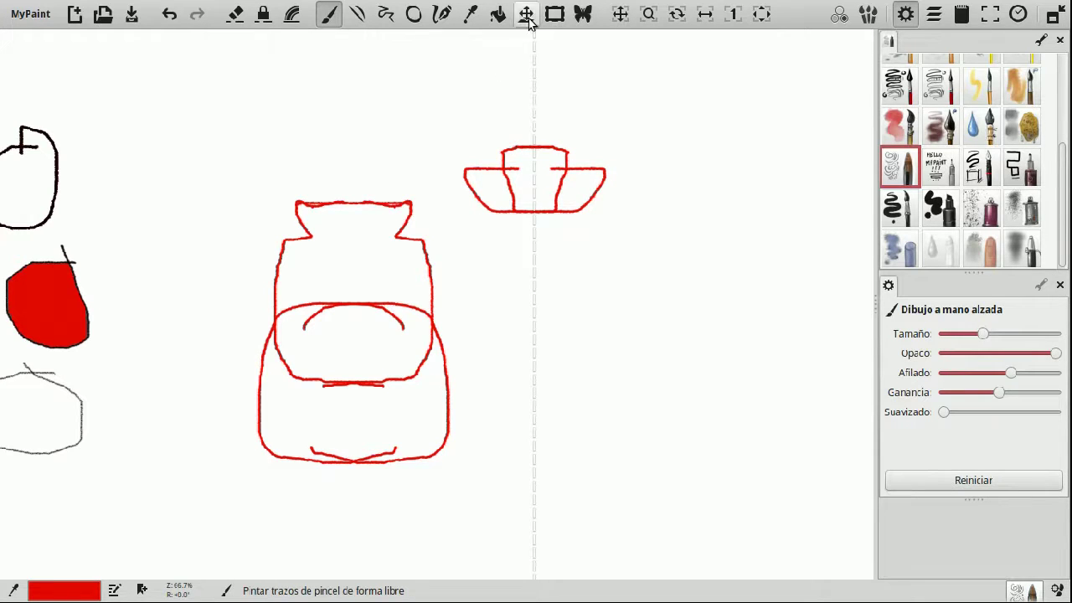
- Move the symmetry axis to 3078 px and draw a mirrored red bottle overlapping the bowl's right side
left_click(584, 14)
left_click_drag(536, 88, 584, 89)
left_click(332, 17)
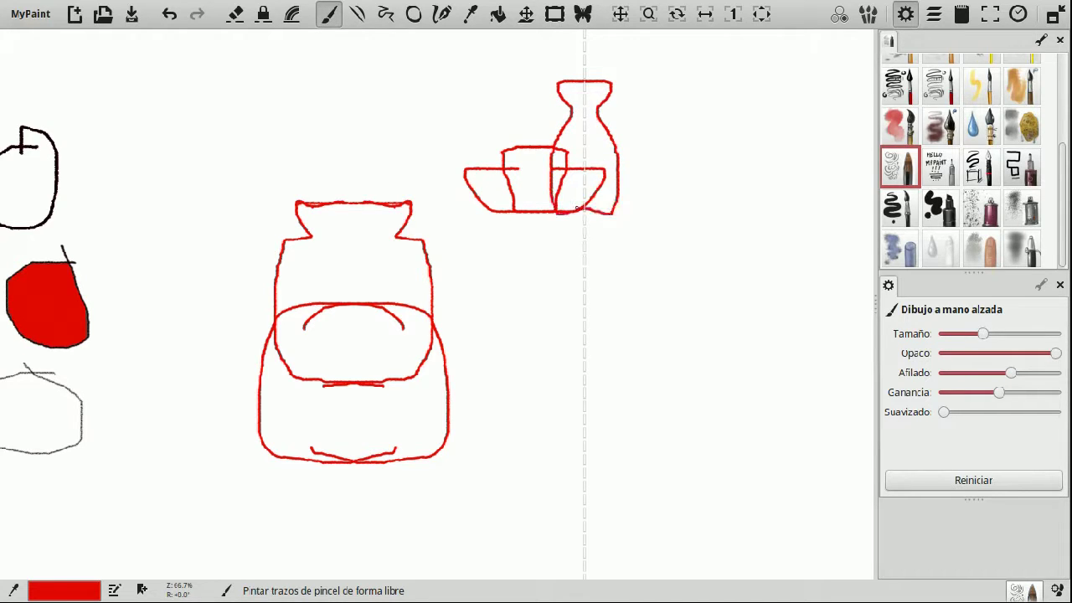
- Move the symmetry axis to 3128 px and draw a mirrored red oval overlapping the bottle's base
left_click(583, 13)
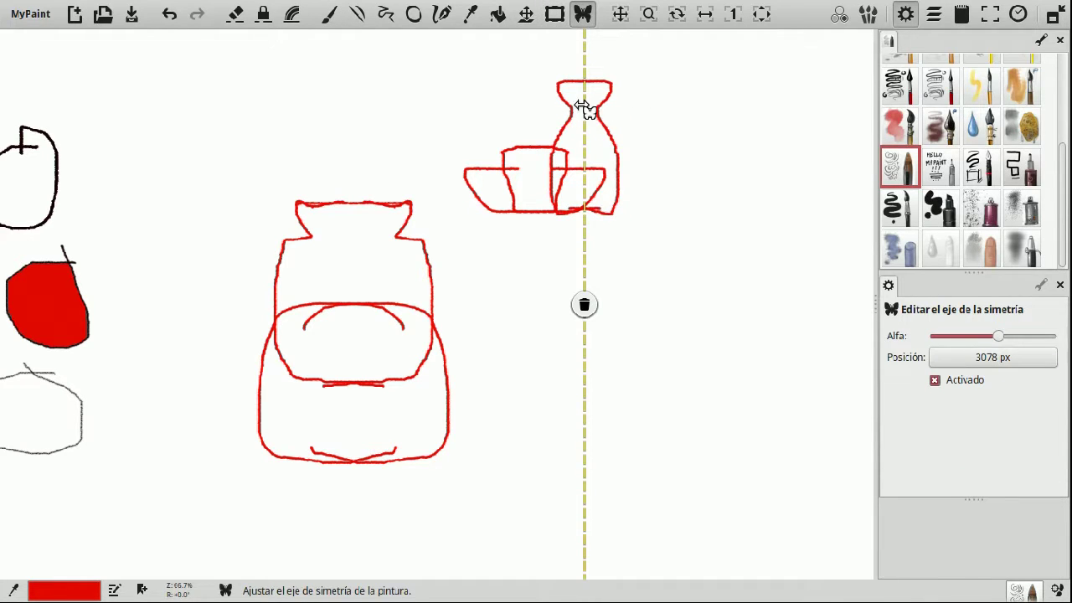
left_click_drag(584, 107, 610, 108)
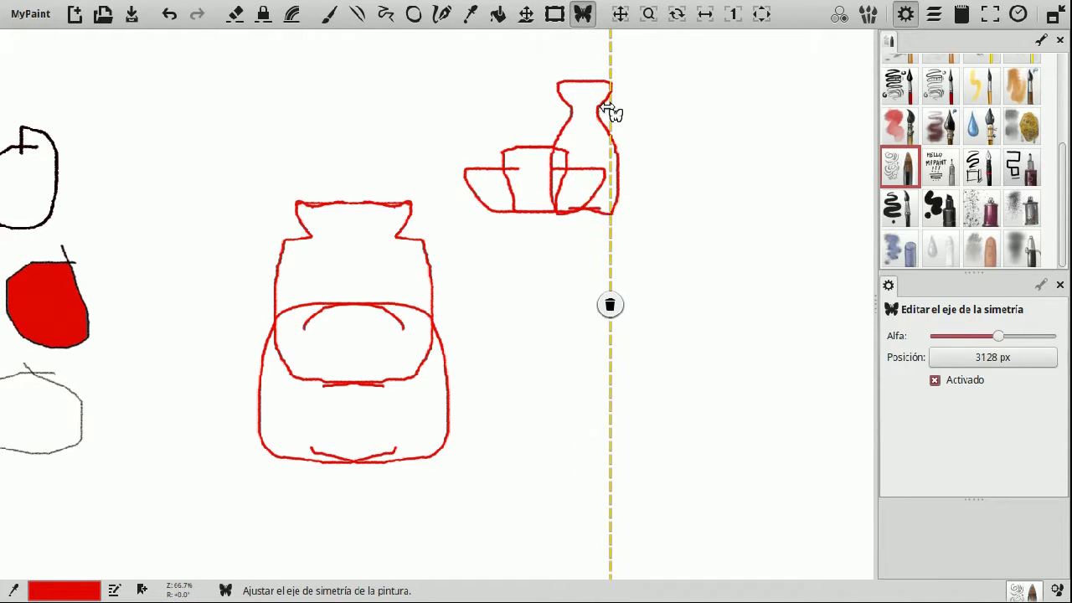
left_click(330, 14)
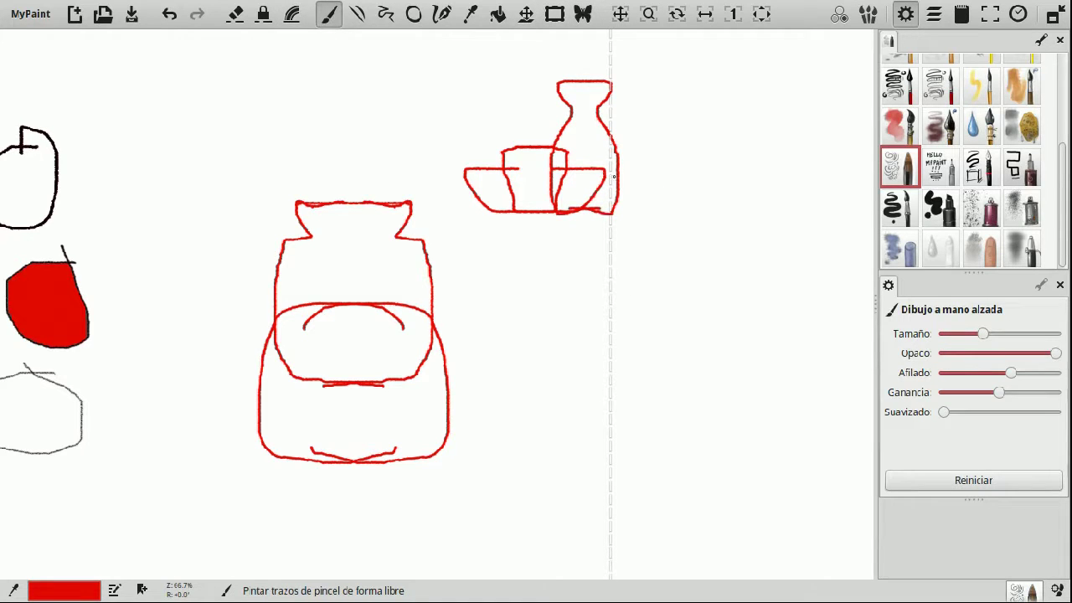
left_click_drag(619, 185, 665, 203)
left_click_drag(629, 243, 599, 243)
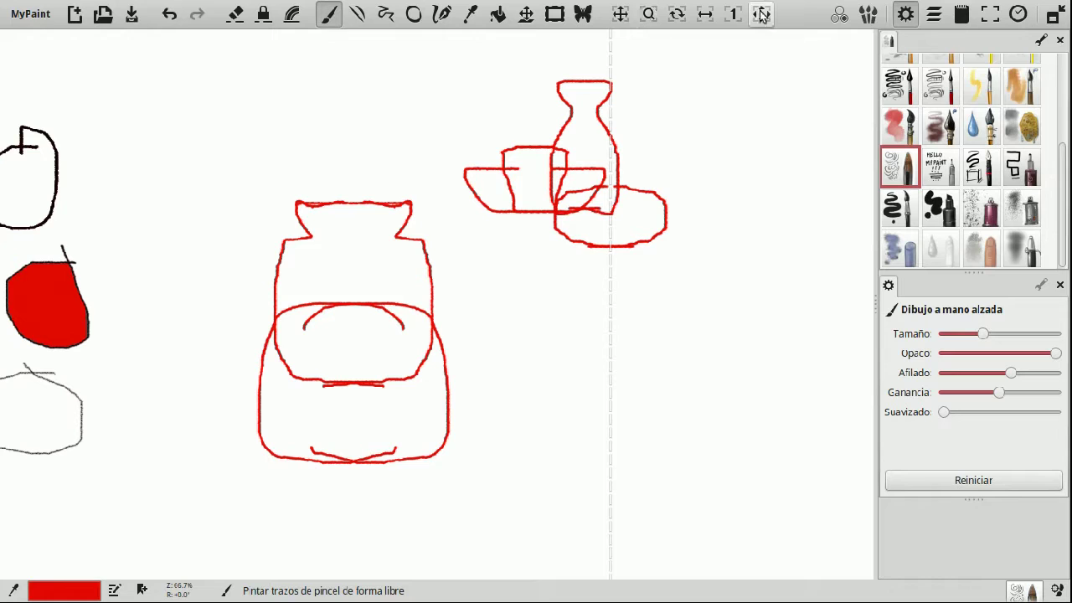
- Try the view controls by zooming in to 1100% and back to 66.7%, and rotate the view to -3.0°
left_click(675, 14)
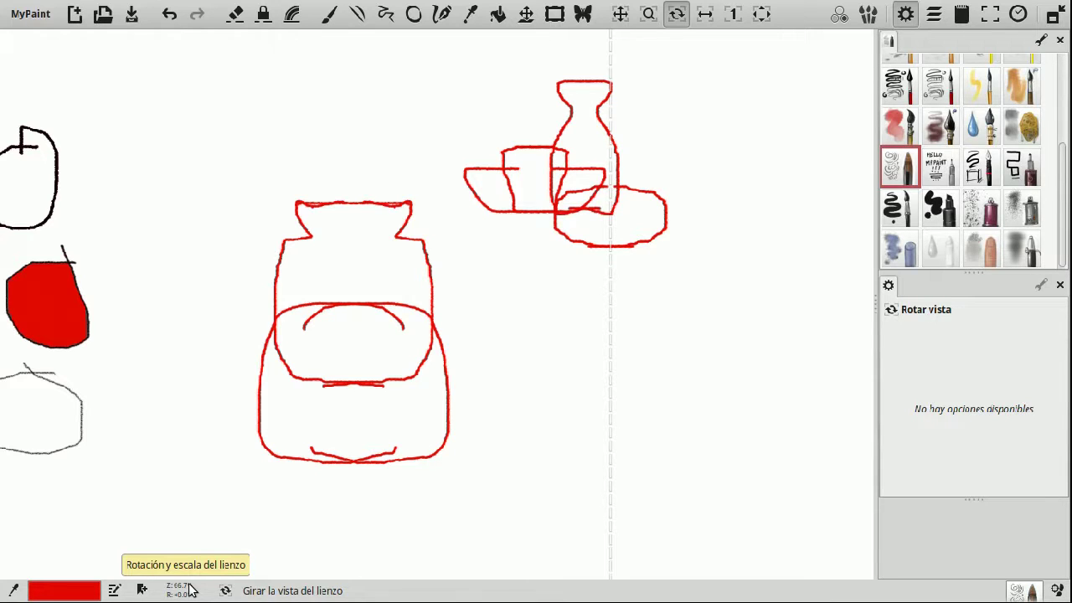
scroll(323, 527, "up", 6)
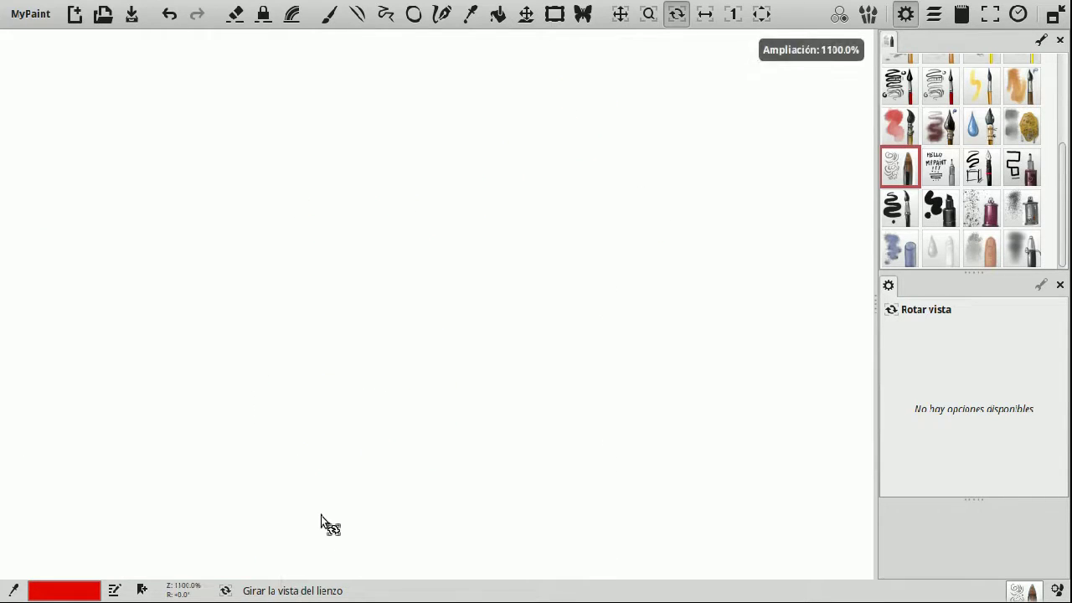
scroll(321, 515, "down", 8)
scroll(321, 515, "up", 2)
scroll(394, 411, "down", 1)
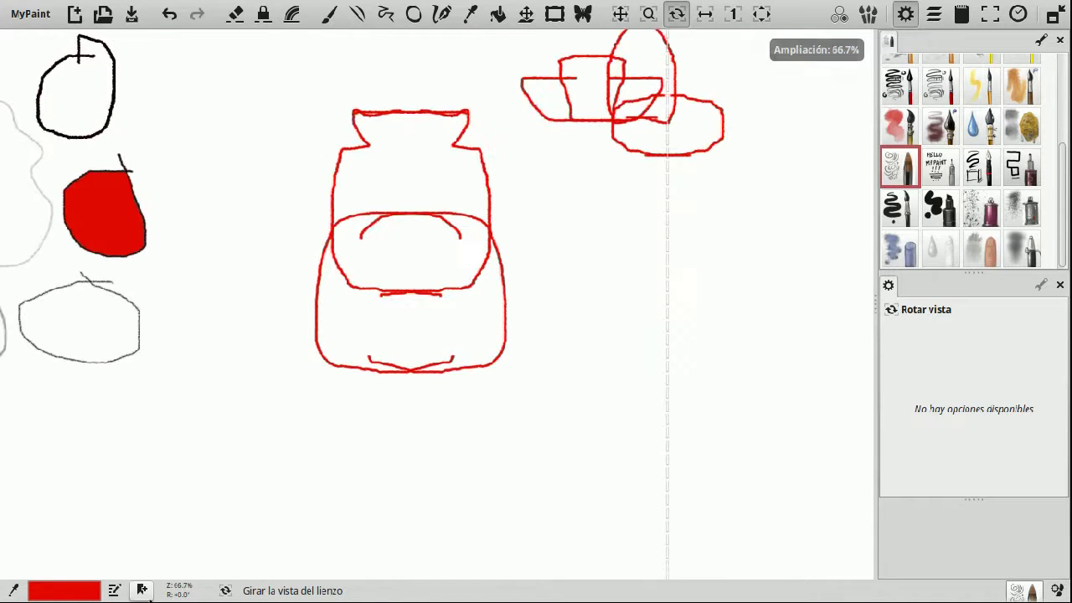
mouse_move(773, 335)
left_mouse_down()
mouse_move(737, 422)
mouse_move(766, 295)
mouse_move(746, 414)
mouse_move(682, 492)
mouse_move(761, 249)
mouse_move(760, 345)
mouse_move(774, 325)
left_mouse_up()
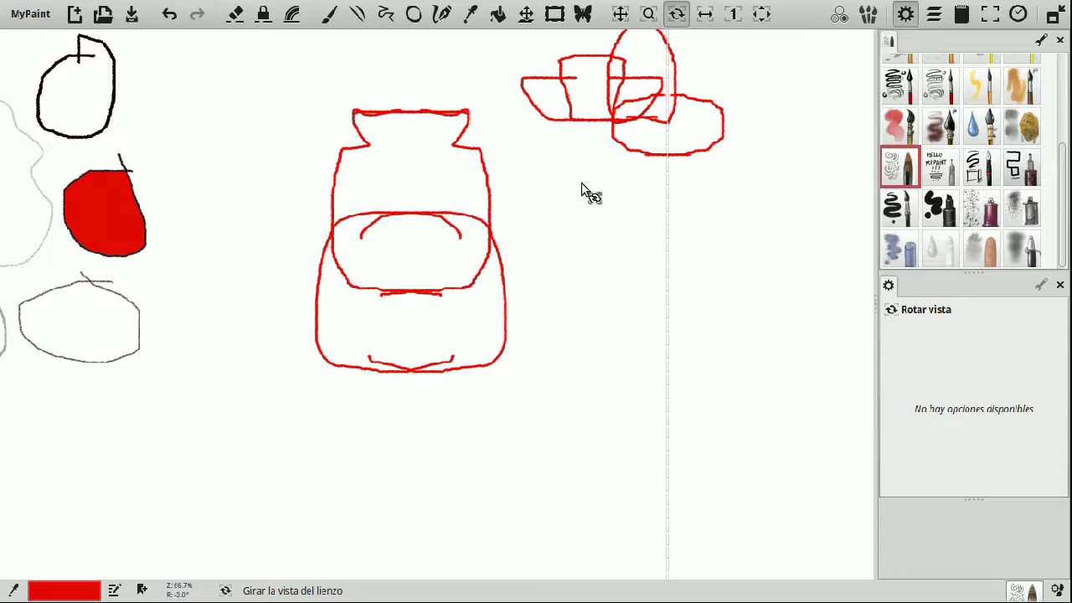
- Close the tool options and the brush collection to clear the side area
left_click(1059, 285)
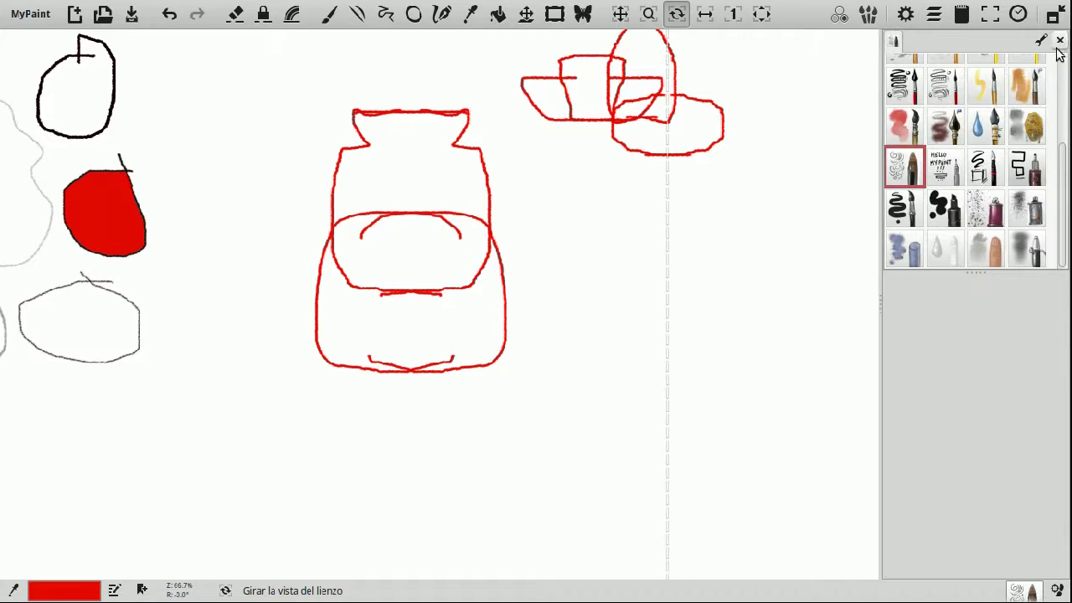
left_click(1059, 41)
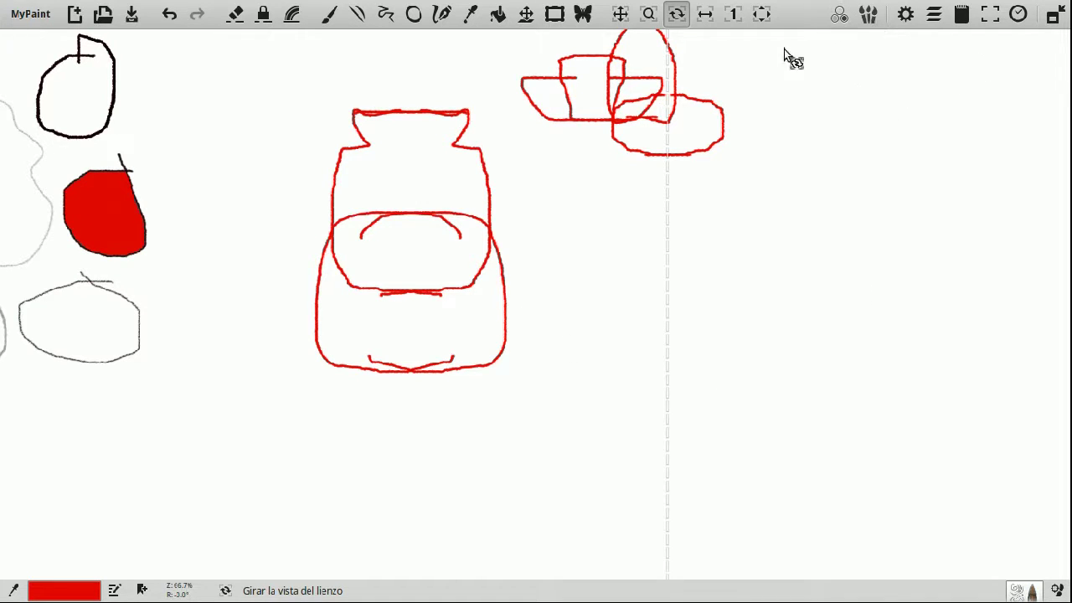
- Display the HCY wheel, HSV wheel and Líquido de Lavado color adjusters beside the canvas
left_click(841, 18)
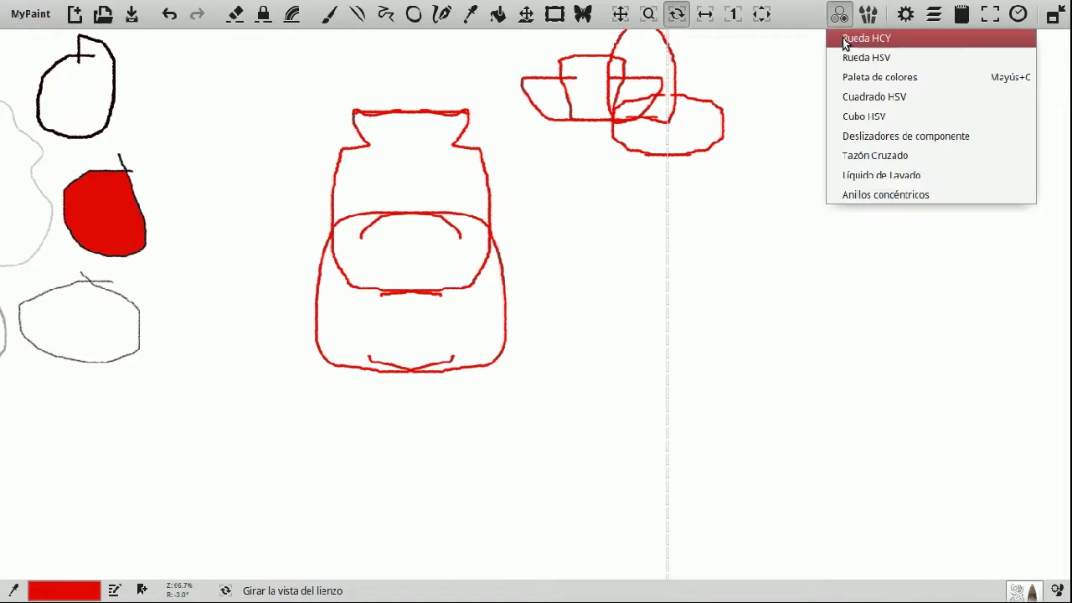
left_click(846, 39)
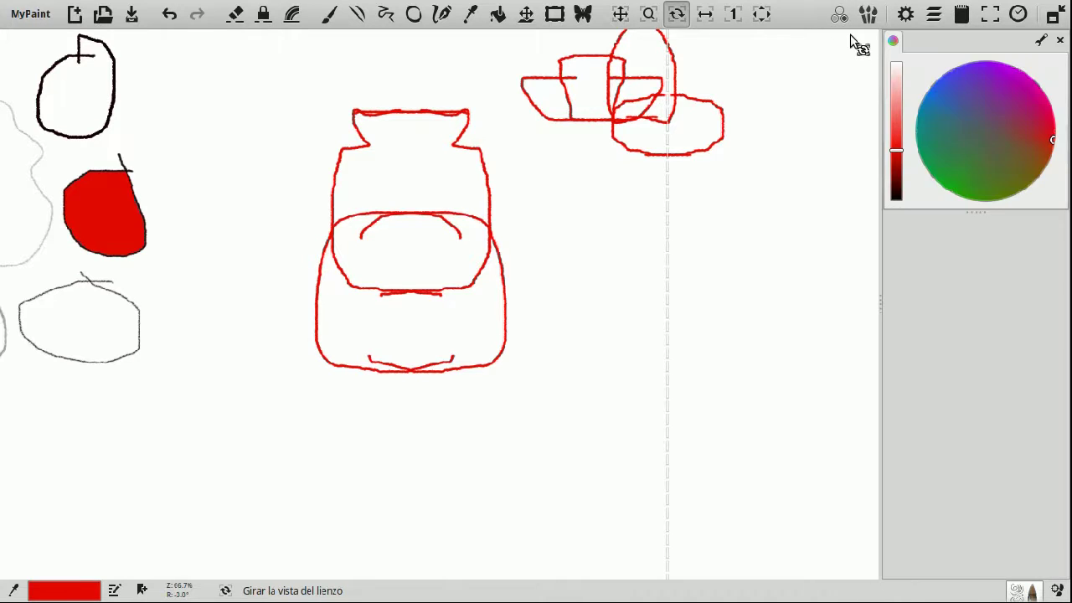
left_click(841, 18)
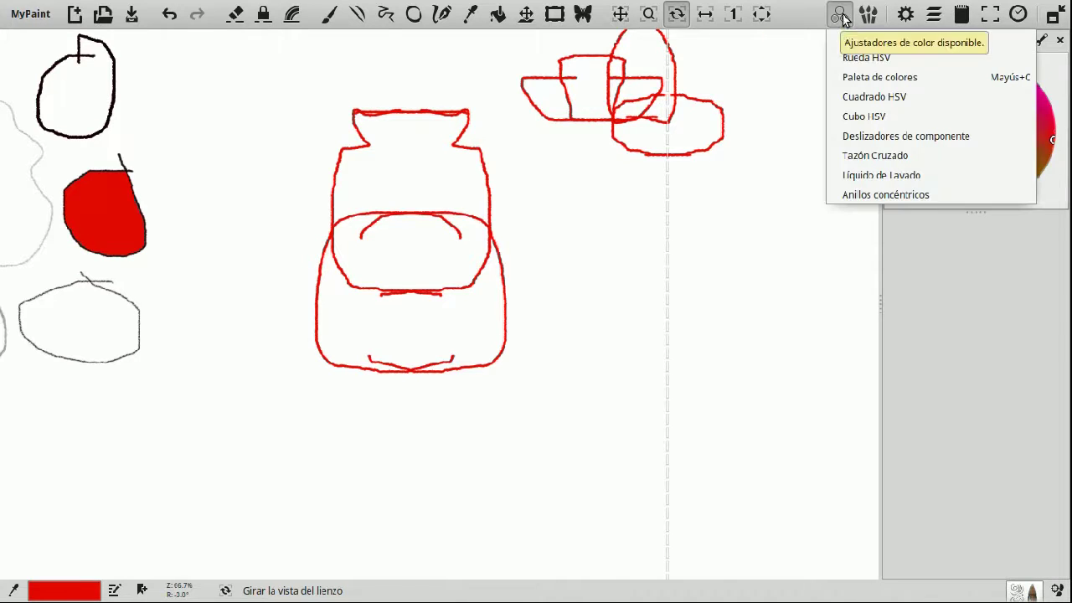
left_click(845, 57)
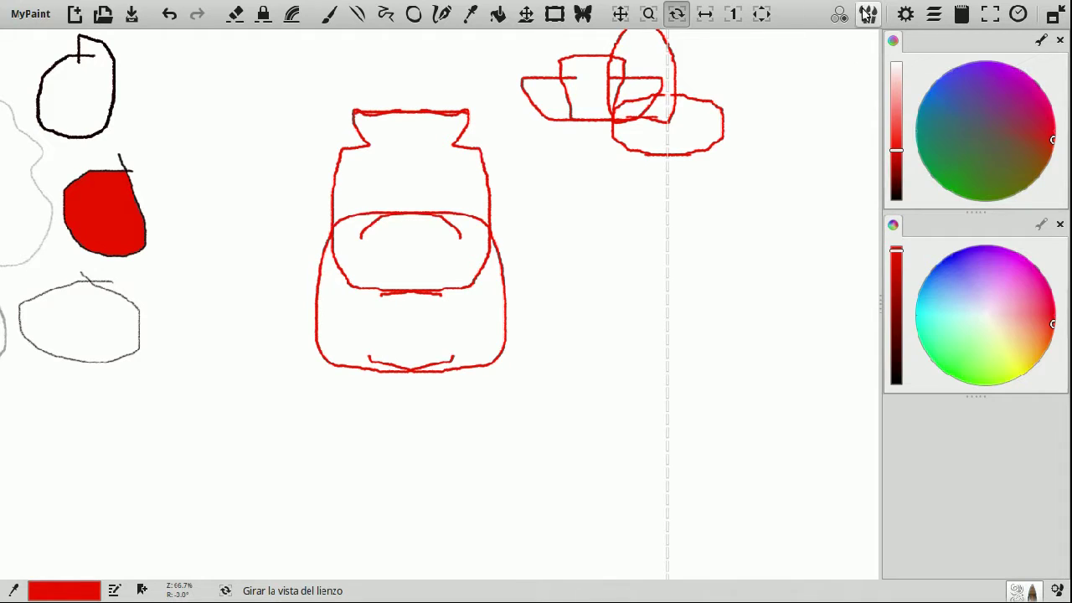
left_click(839, 15)
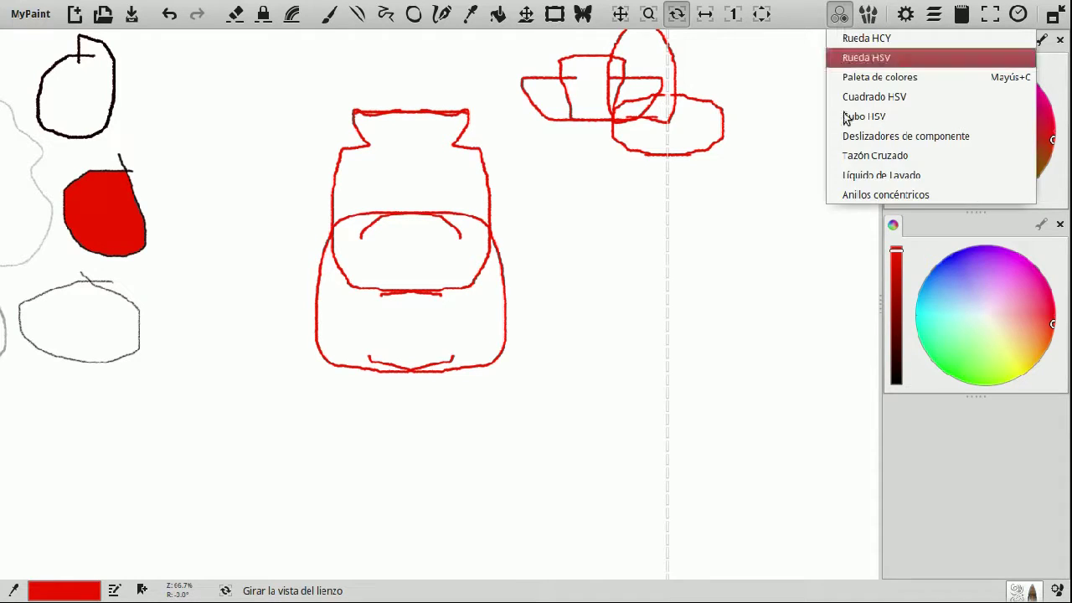
left_click(883, 177)
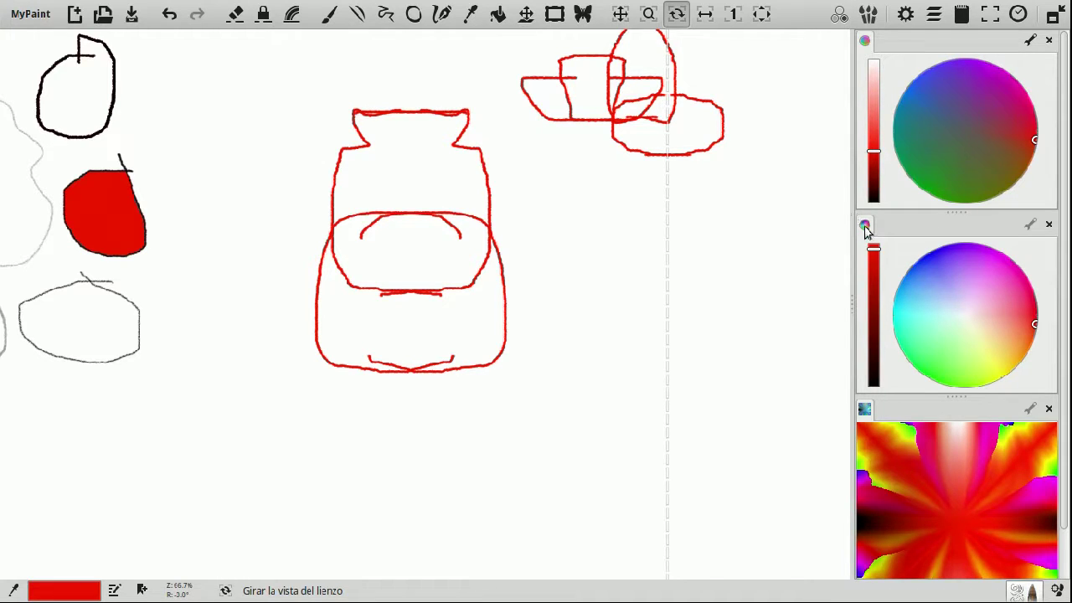
- Group the HSV wheel and Líquido de Lavado adjusters with the HCY wheel, switch among the three, and finish on the HCY wheel
left_click_drag(905, 222, 887, 34)
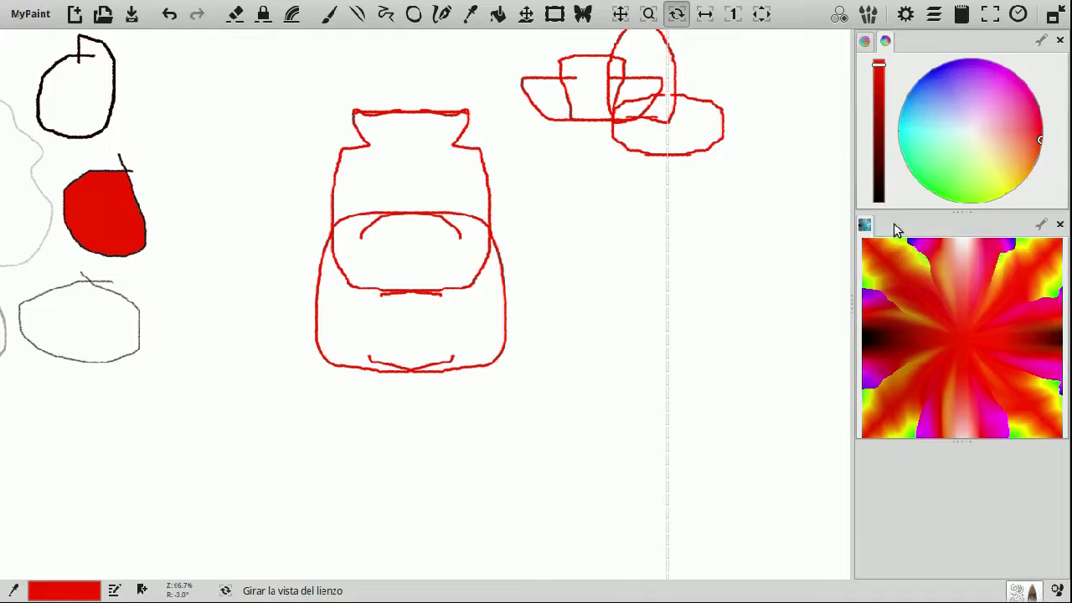
left_click_drag(868, 222, 907, 40)
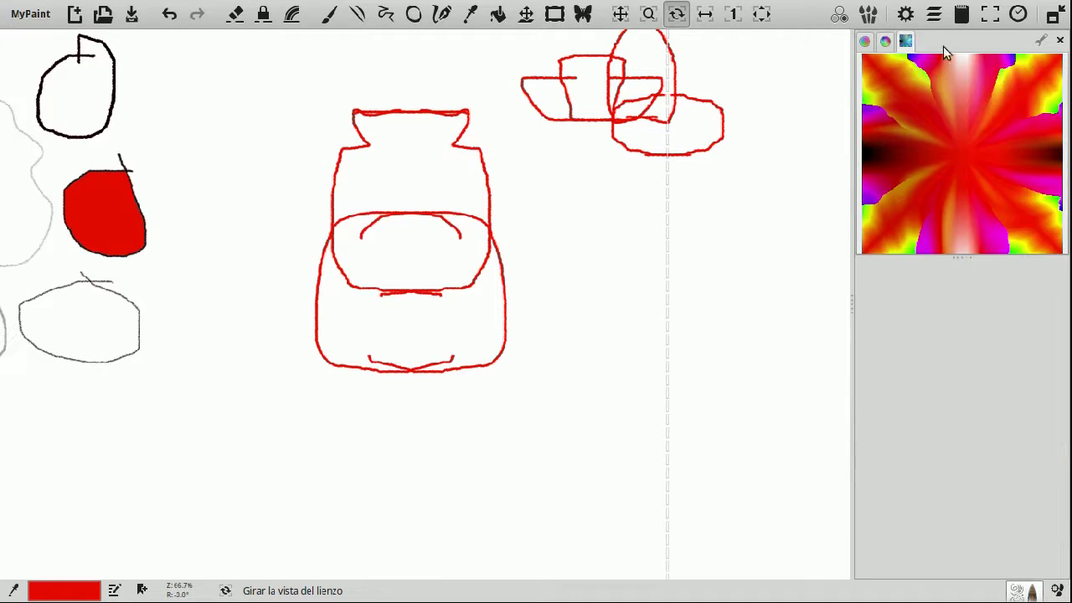
left_click(885, 41)
left_click(865, 41)
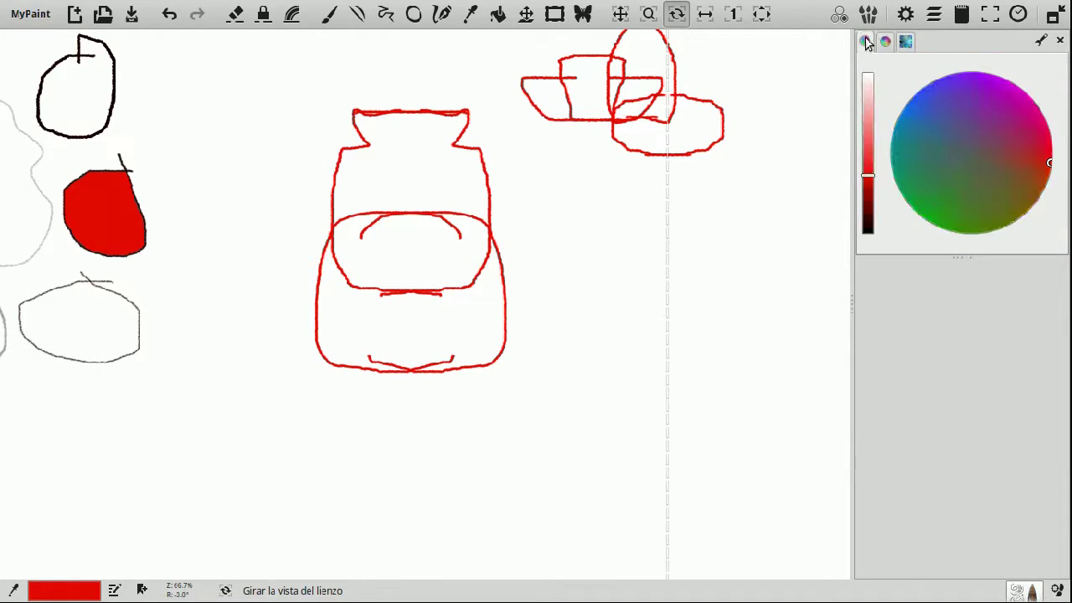
left_click(908, 42)
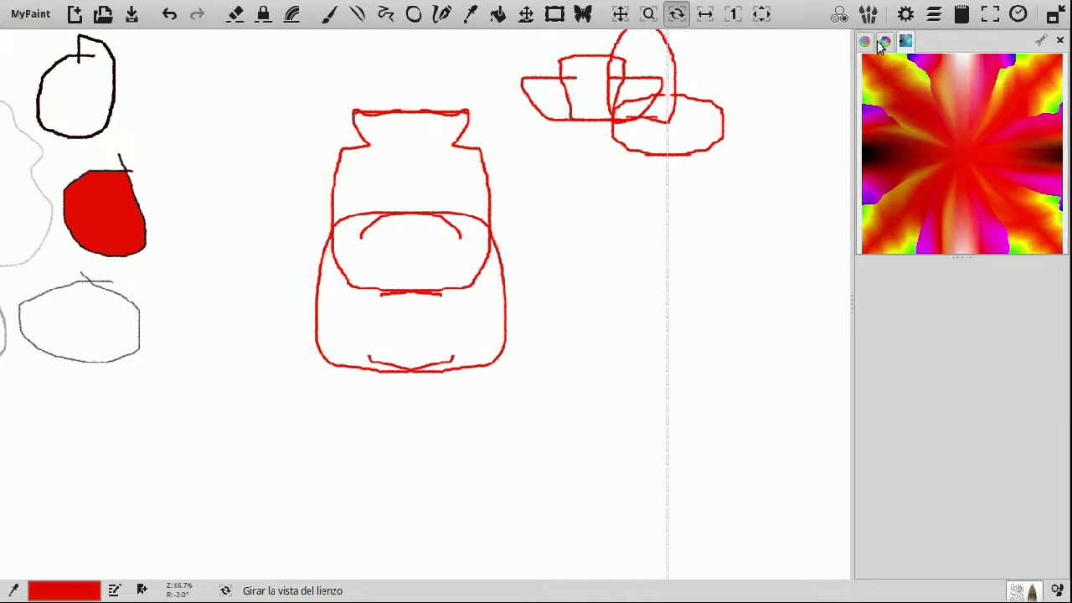
left_click(883, 44)
left_click(911, 43)
left_click(861, 46)
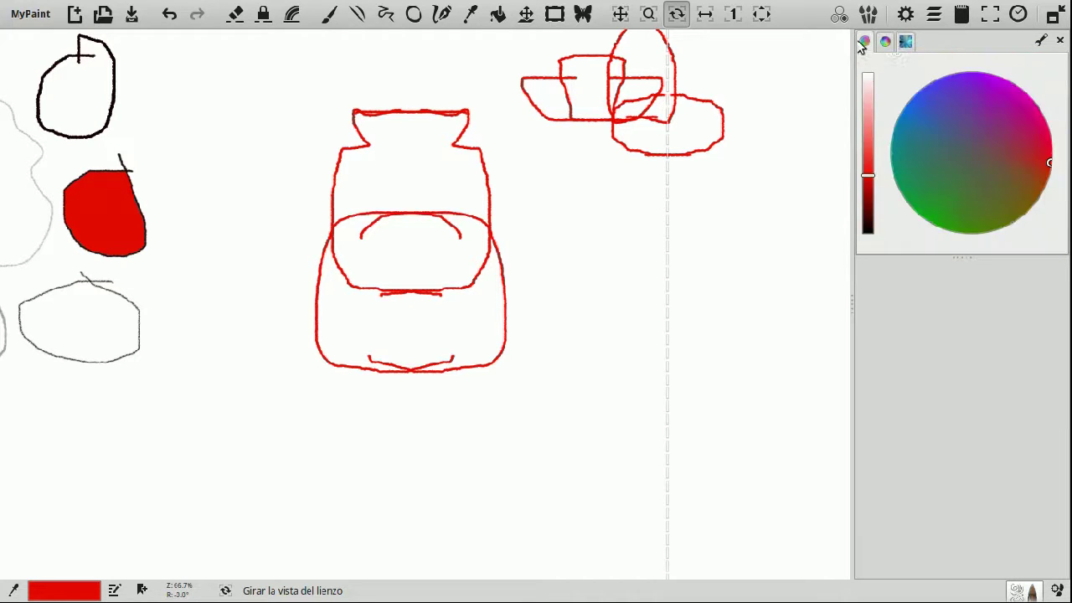
left_click(903, 43)
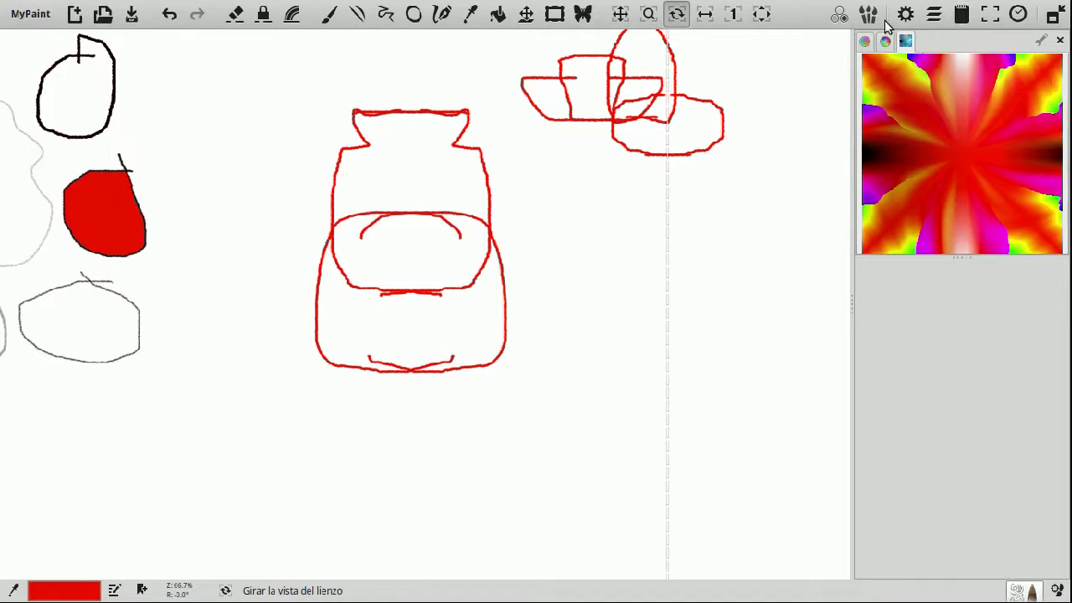
left_click(865, 42)
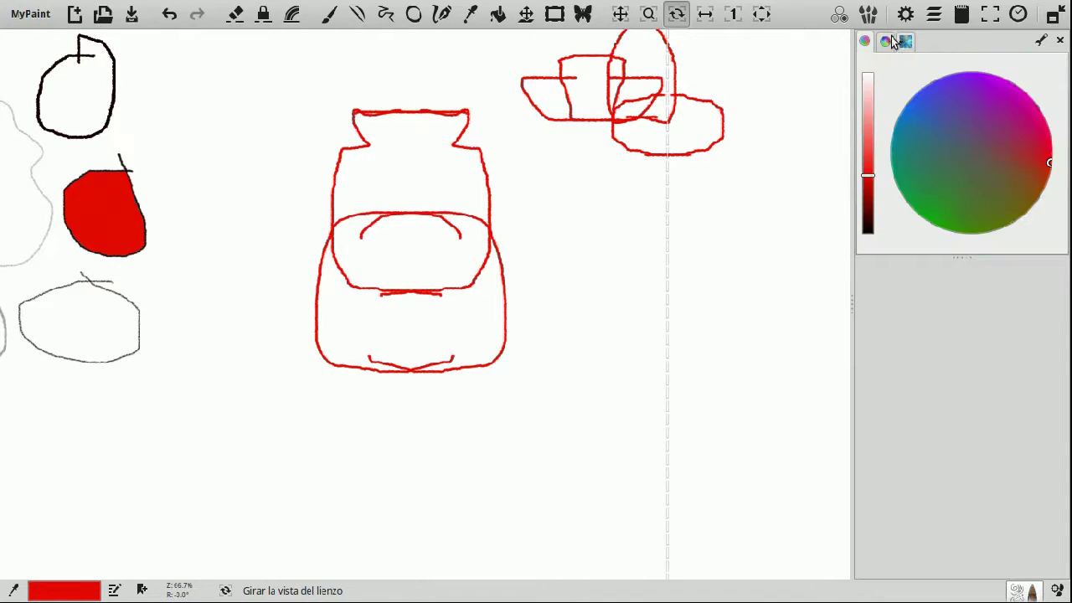
- Display the 00-Lápiz and 02-Tinta brush groups and combine them into one tabbed group below the color adjusters
left_click(869, 15)
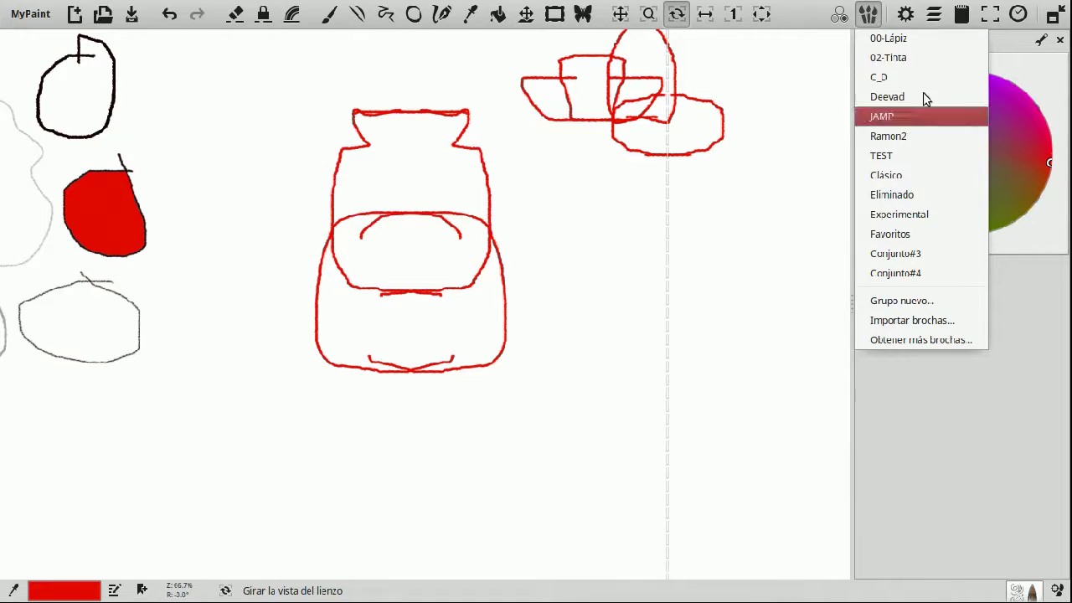
left_click(920, 38)
left_click(869, 15)
left_click(913, 59)
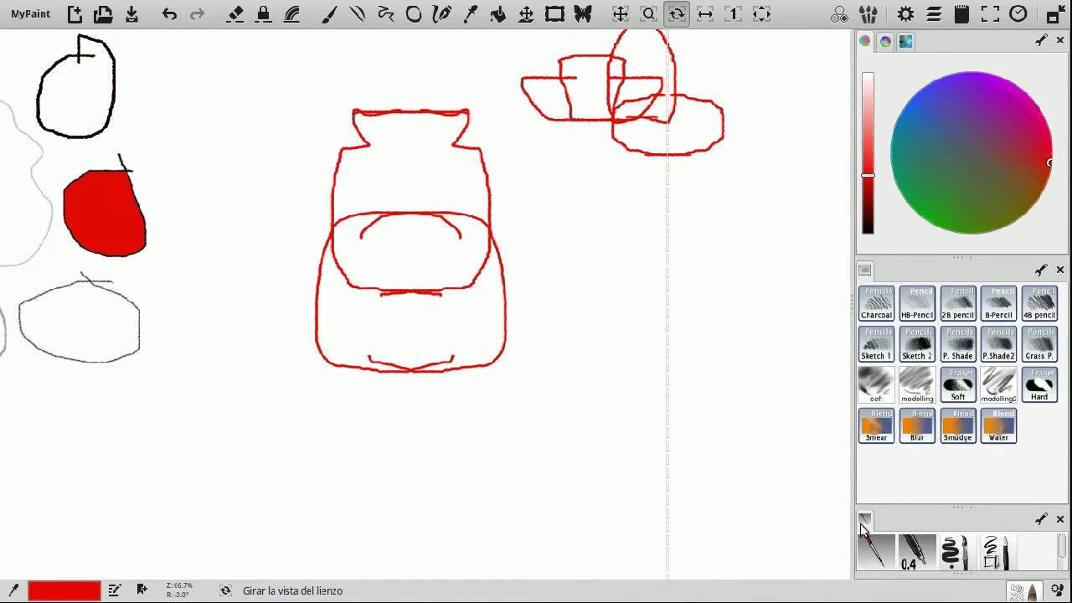
mouse_move(966, 464)
left_mouse_down()
mouse_move(928, 304)
mouse_move(888, 270)
left_mouse_up()
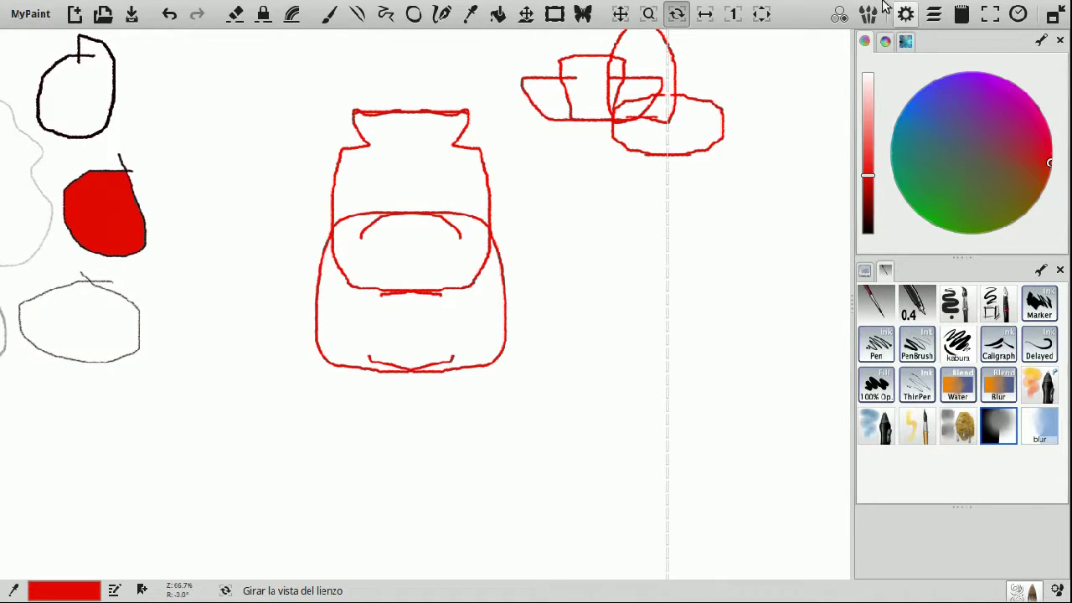
- Display the tool options and dock them on the opposite side of the canvas from the color adjusters
left_click(906, 14)
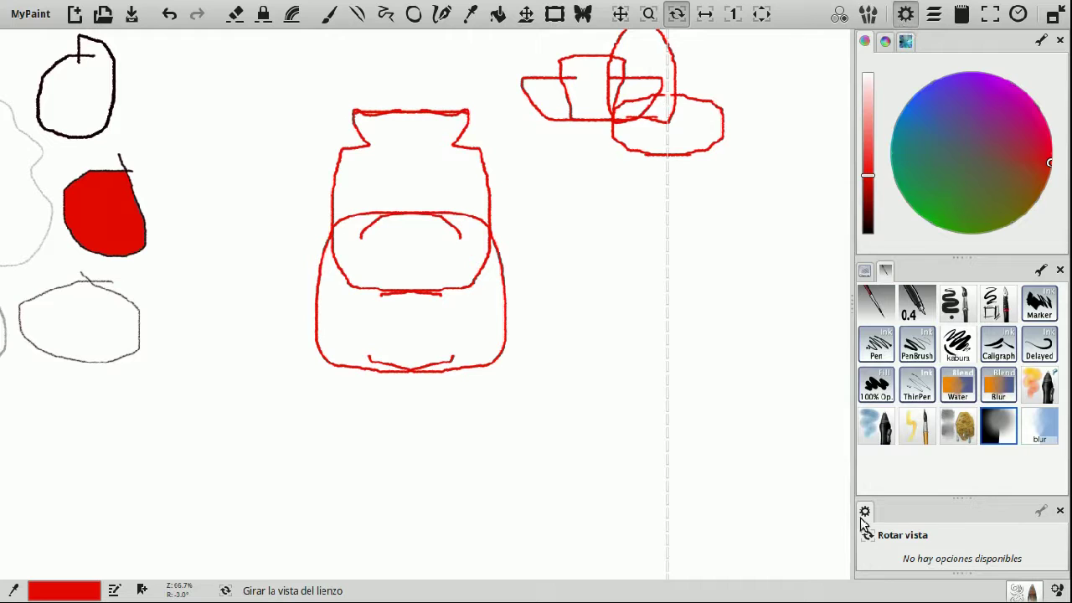
left_click_drag(866, 513, 5, 220)
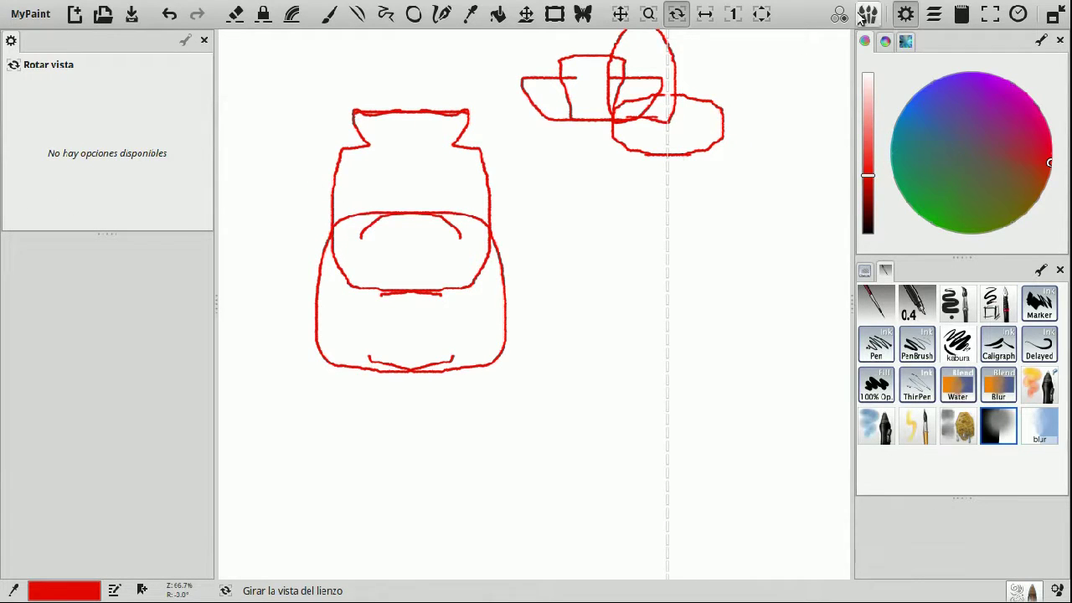
- Briefly show the layers and the scratchpad, closing each one after viewing it
left_click(935, 19)
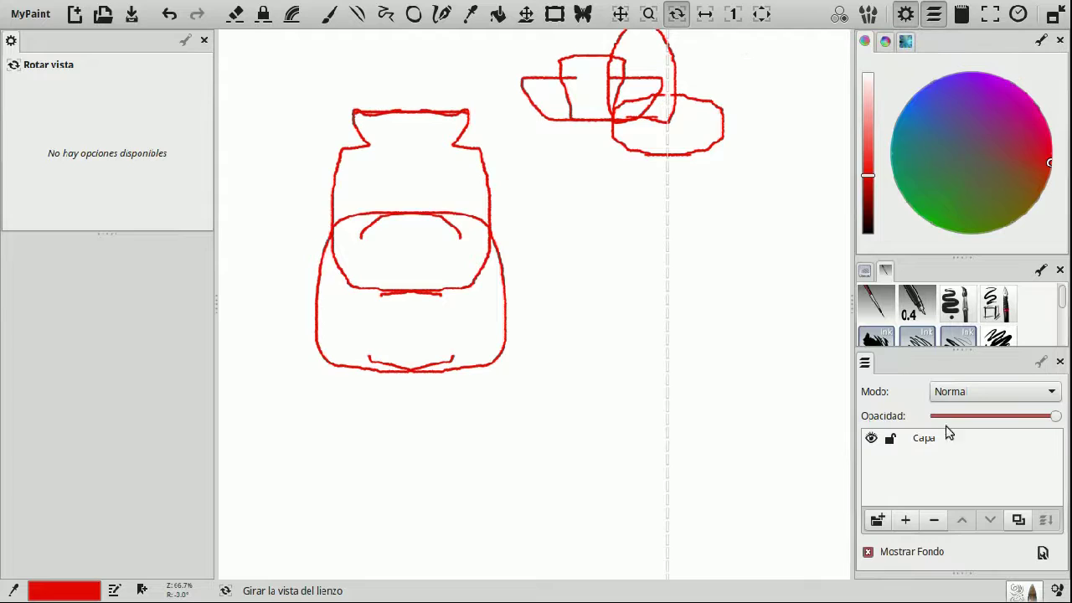
left_click(1060, 362)
left_click(961, 15)
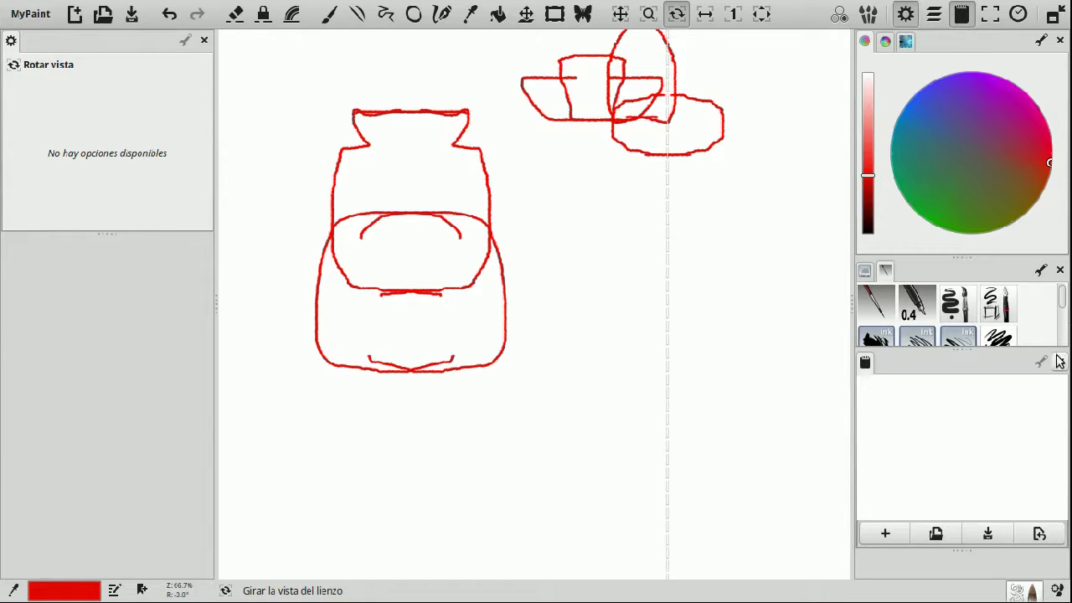
left_click(1061, 362)
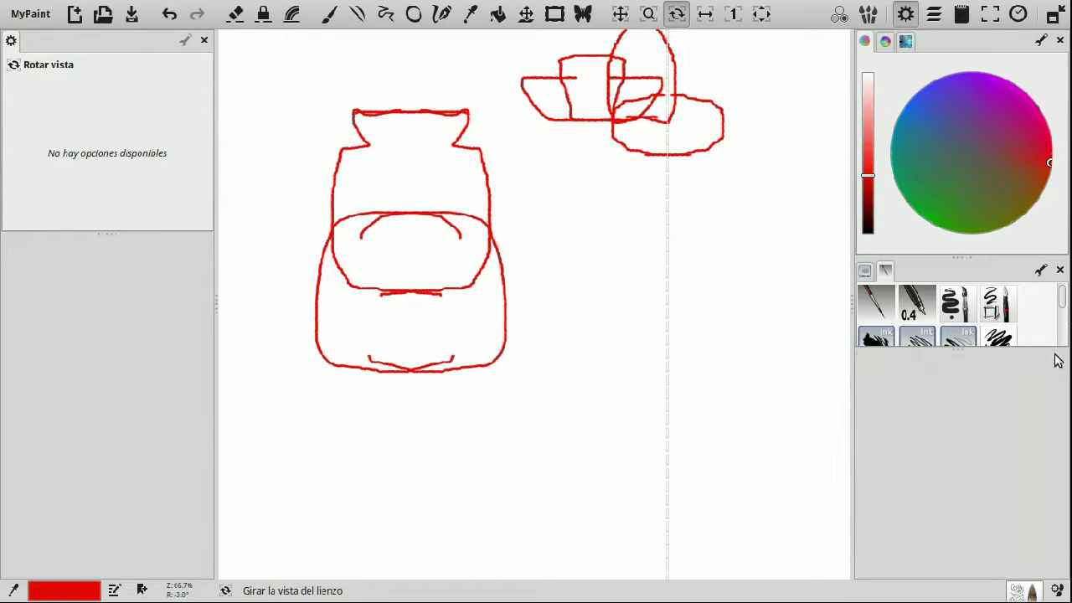
- Display the canvas preview, use it to navigate to the circle sketches, and show the recently used brushes and colors
left_click(993, 17)
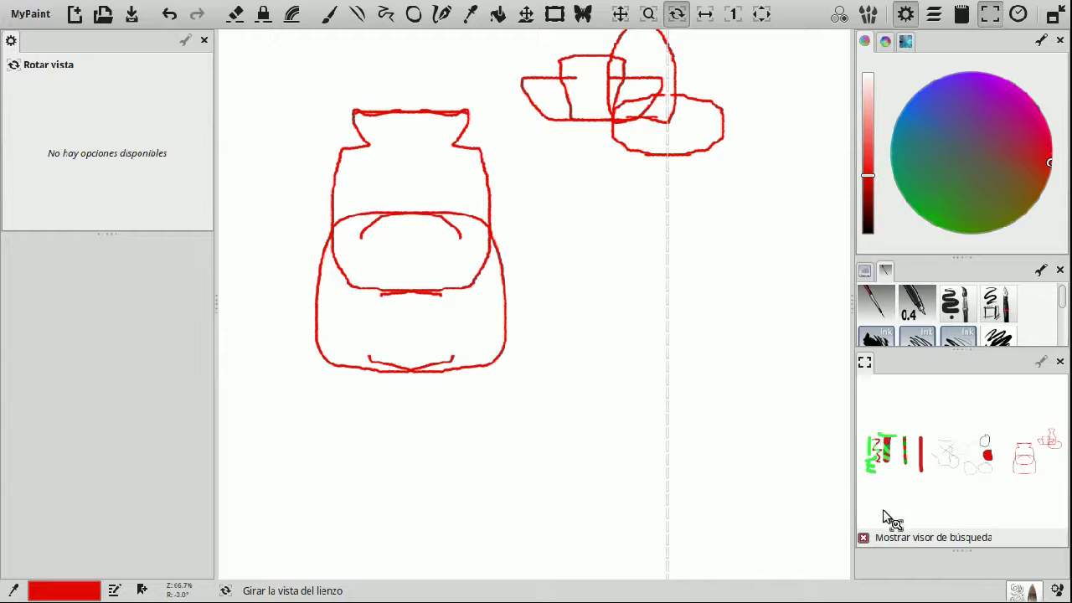
mouse_move(984, 497)
left_mouse_down()
mouse_move(976, 448)
mouse_move(903, 461)
mouse_move(913, 457)
mouse_move(905, 382)
mouse_move(902, 494)
mouse_move(957, 488)
mouse_move(980, 450)
mouse_move(1017, 443)
mouse_move(1019, 429)
mouse_move(940, 433)
mouse_move(1024, 435)
mouse_move(1037, 472)
mouse_move(1010, 439)
mouse_move(976, 432)
mouse_move(964, 398)
mouse_move(977, 443)
left_mouse_up()
left_click(974, 429)
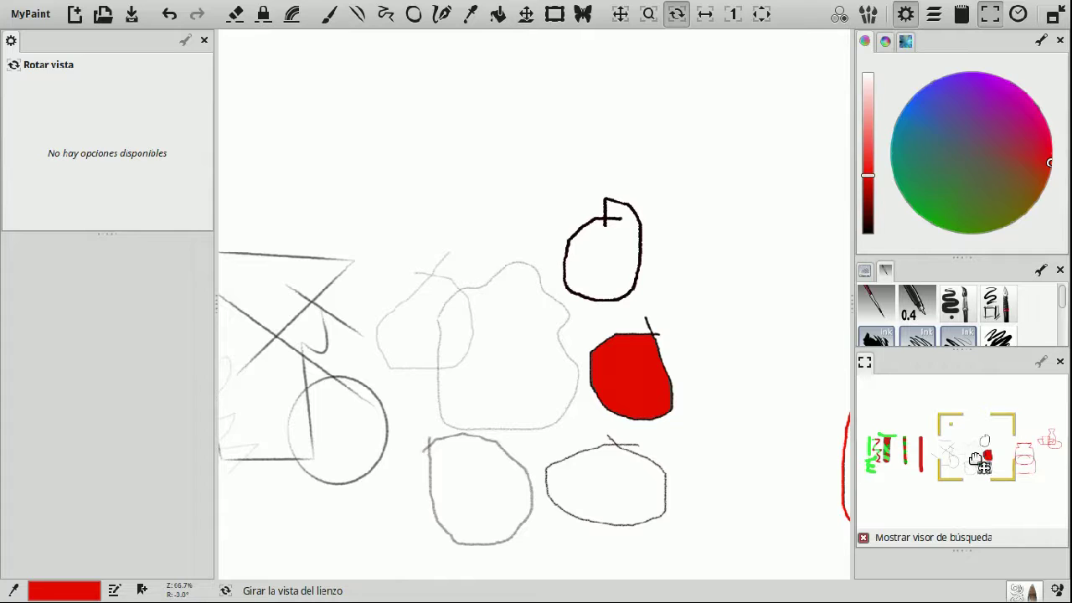
left_click(1019, 15)
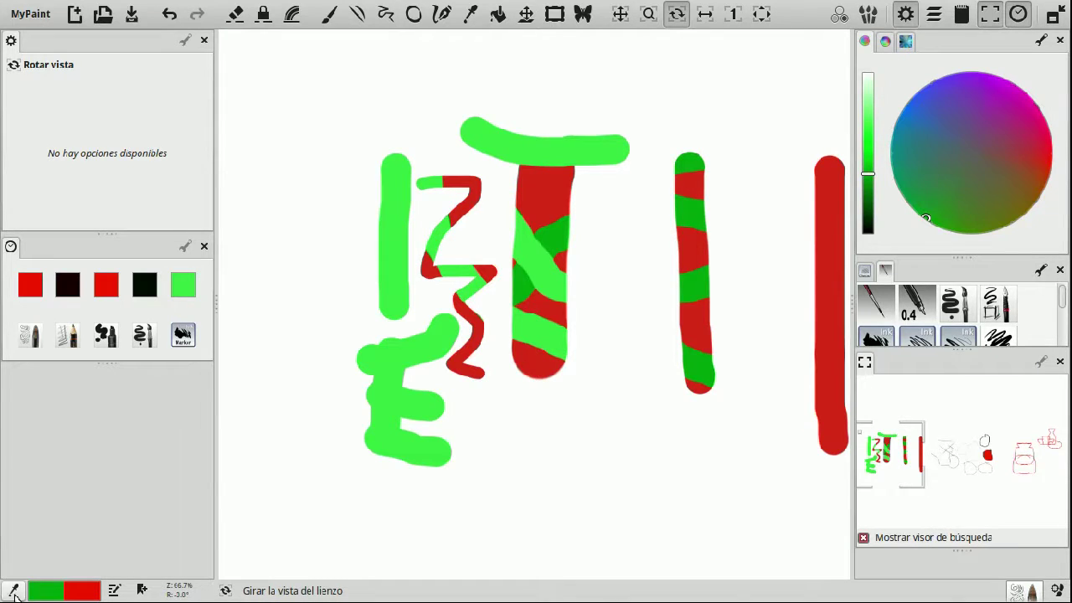
- Set the current color to the near-white #F9F9F9 in the color details dialog, and reopen the dialog to review its values
left_click(115, 592)
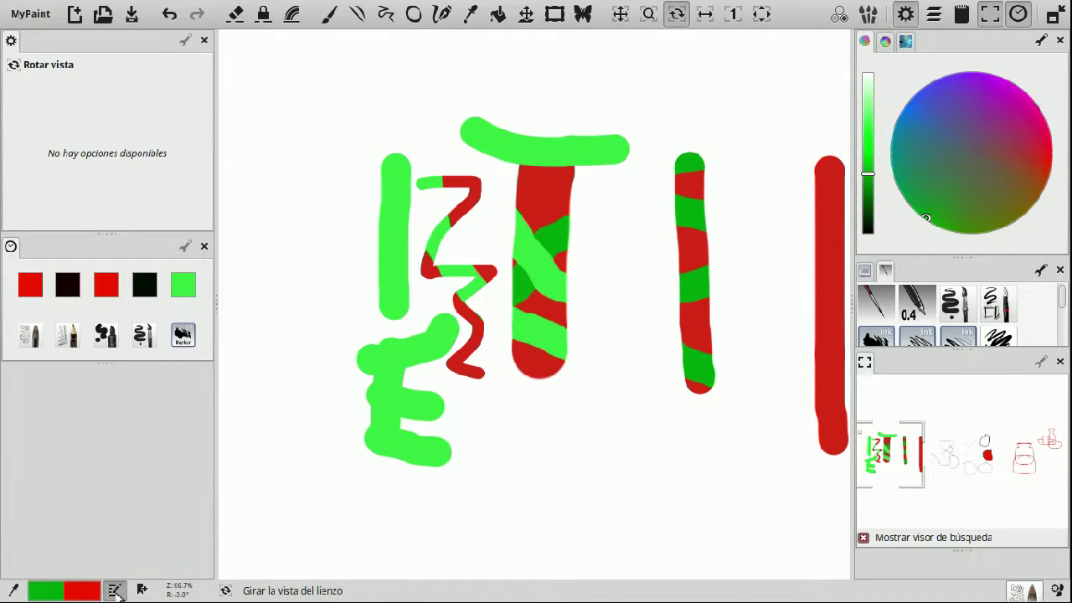
left_click_drag(138, 461, 136, 455)
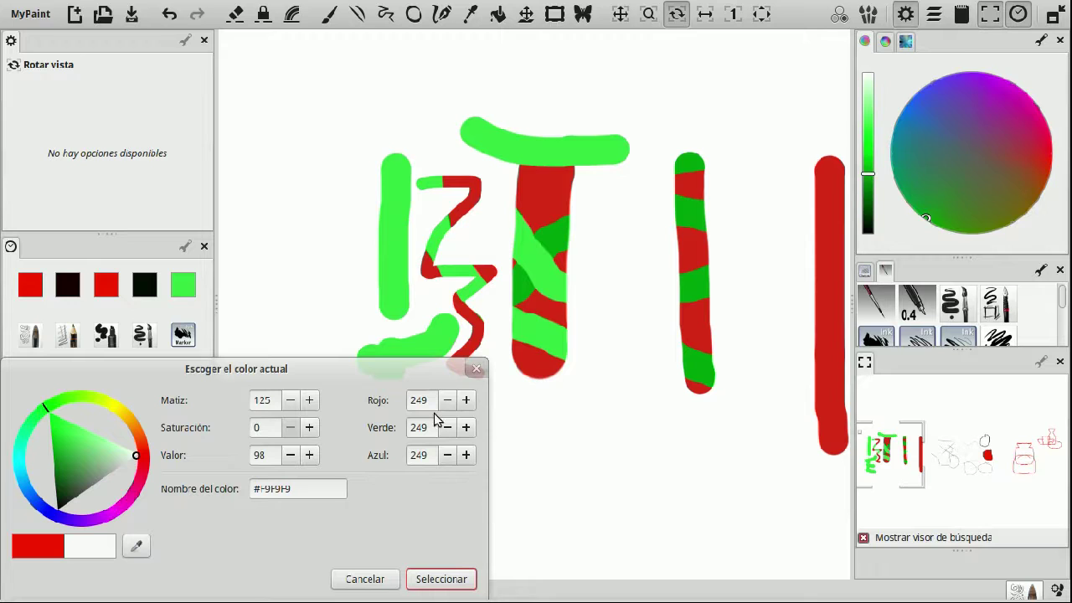
left_click(449, 585)
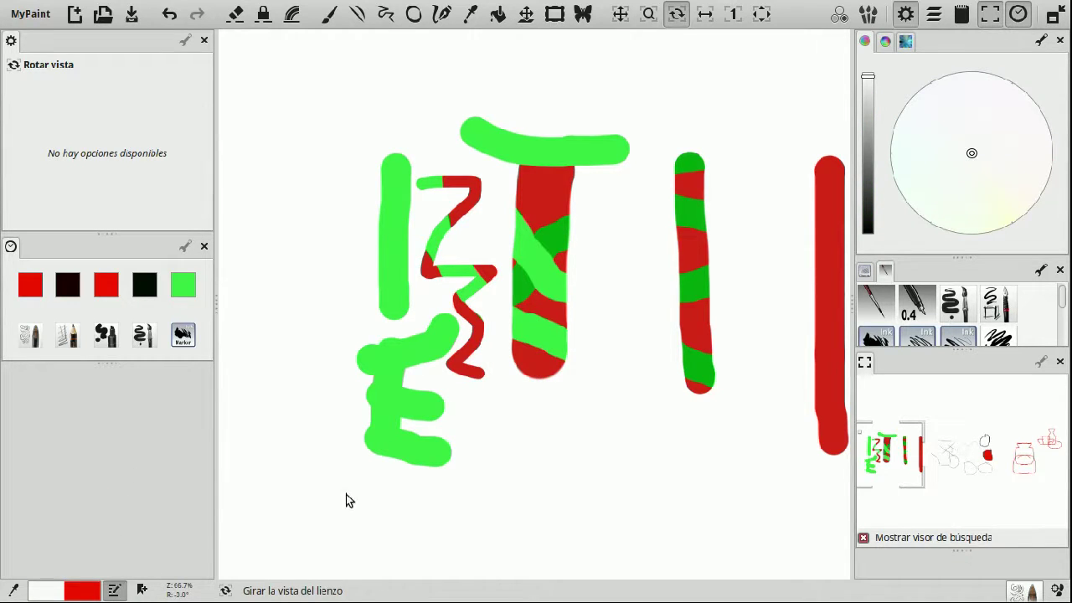
left_click(112, 591)
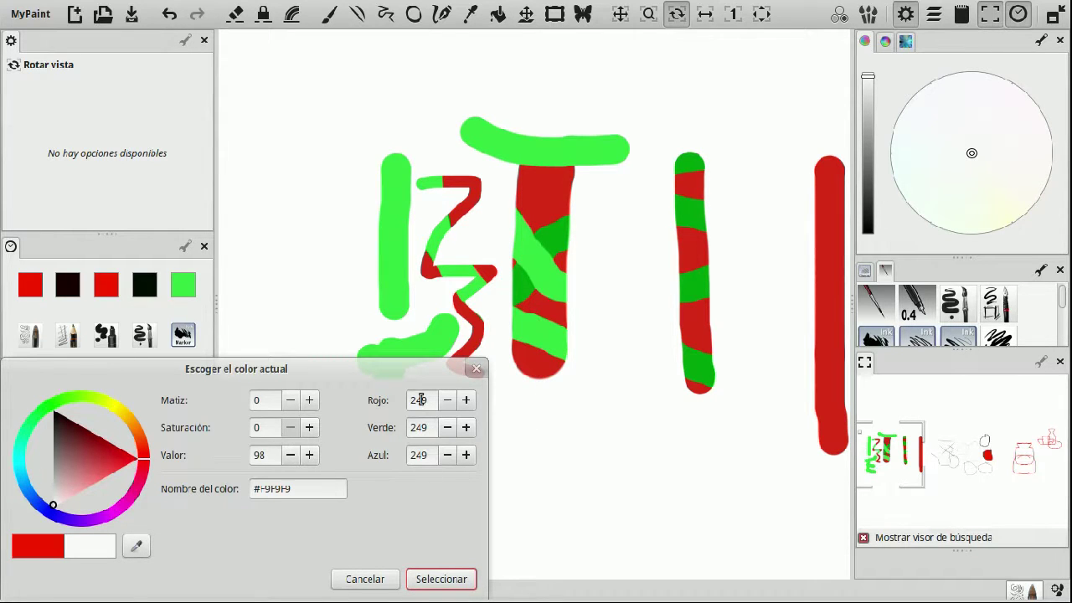
left_click(474, 581)
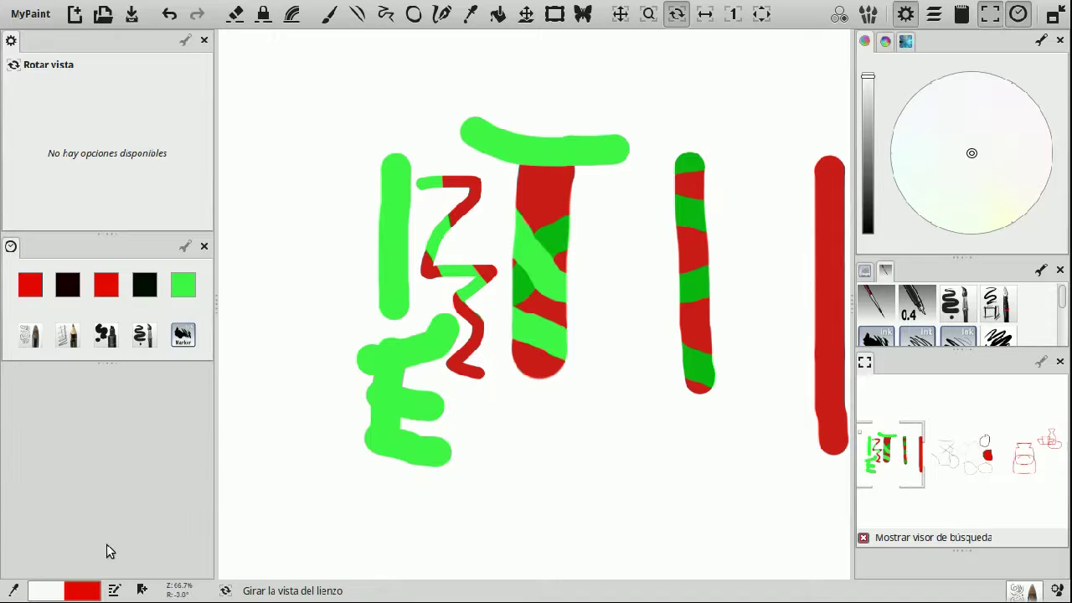
- Browse the quick color choosers from Rueda HSV to Tazón Cruzado and choose a light pink
left_click(57, 595)
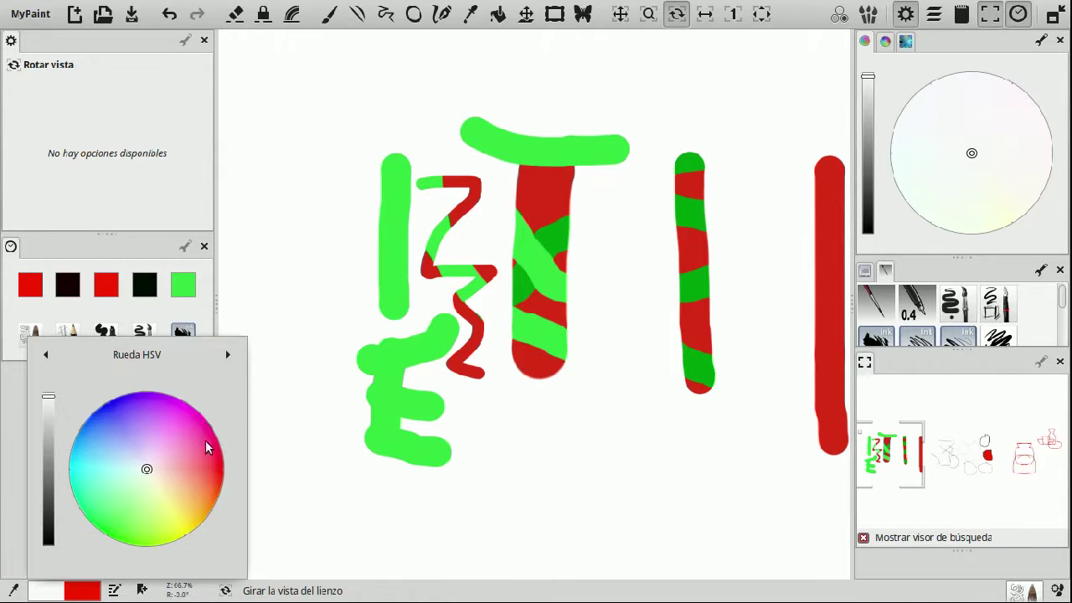
left_click(227, 355)
left_click(228, 355)
left_click(229, 355)
left_click(230, 356)
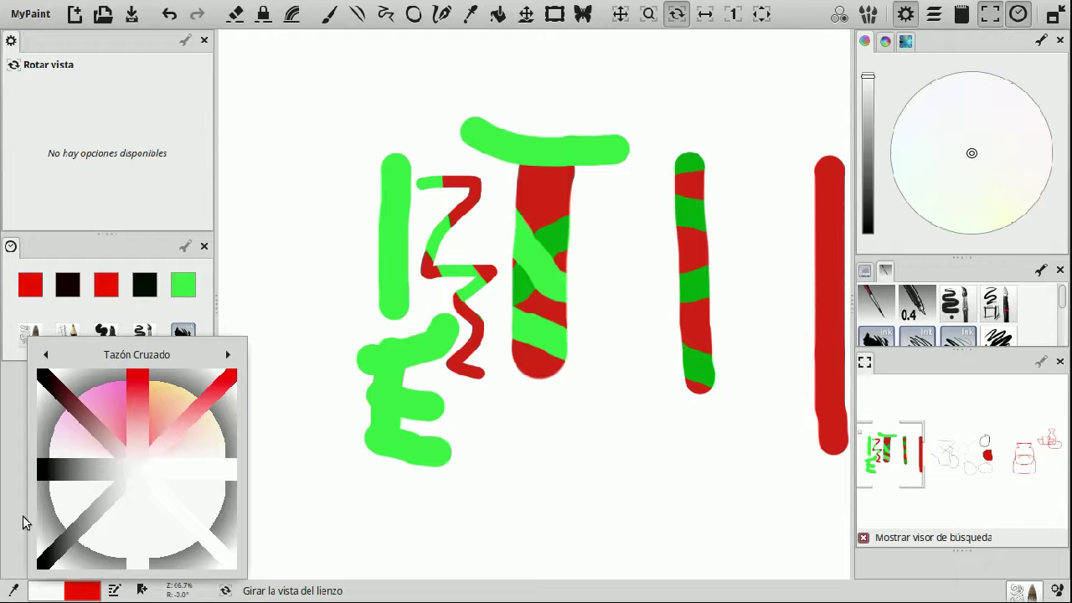
left_click(96, 415)
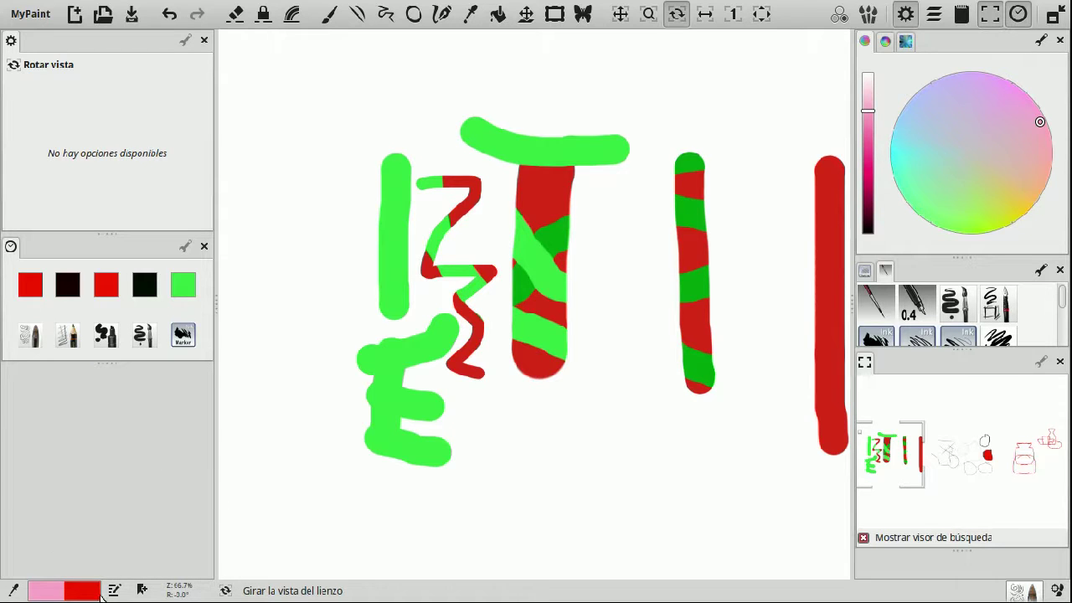
- Add the current light pink to the color palette and close the palette
left_click(141, 590)
left_click(67, 553)
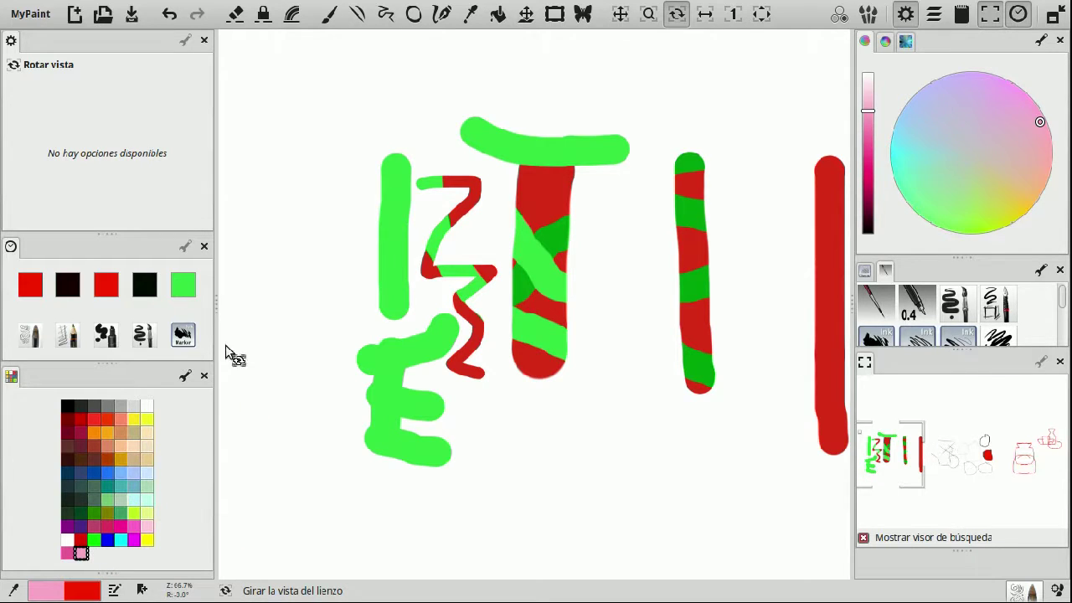
left_click(204, 375)
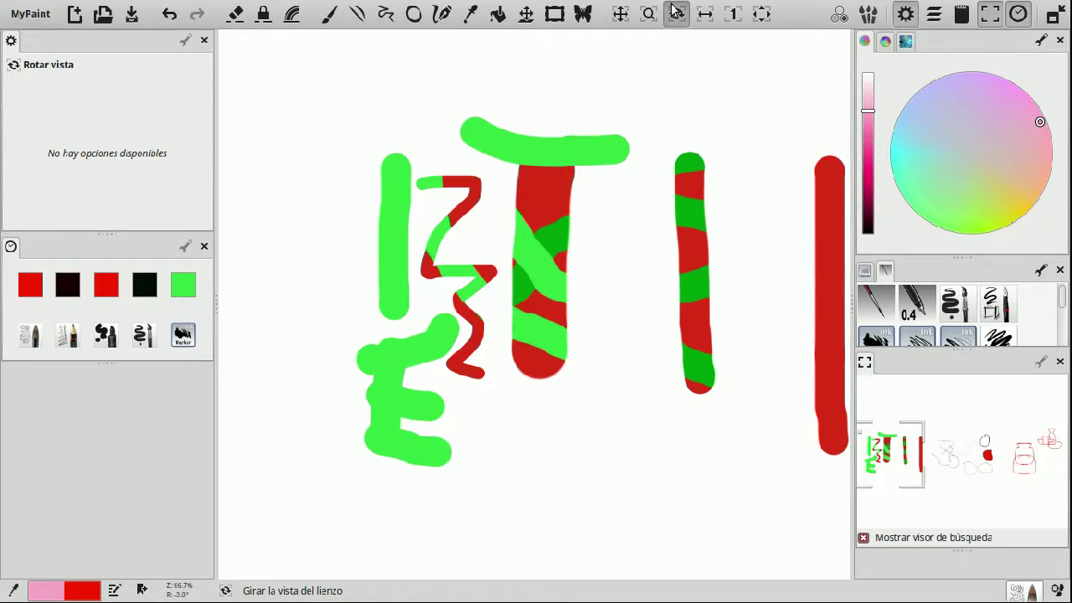
- With the freehand tool, pick up the settings of the green banding stroke and paint two green bands across the plain red bar
left_click(333, 14)
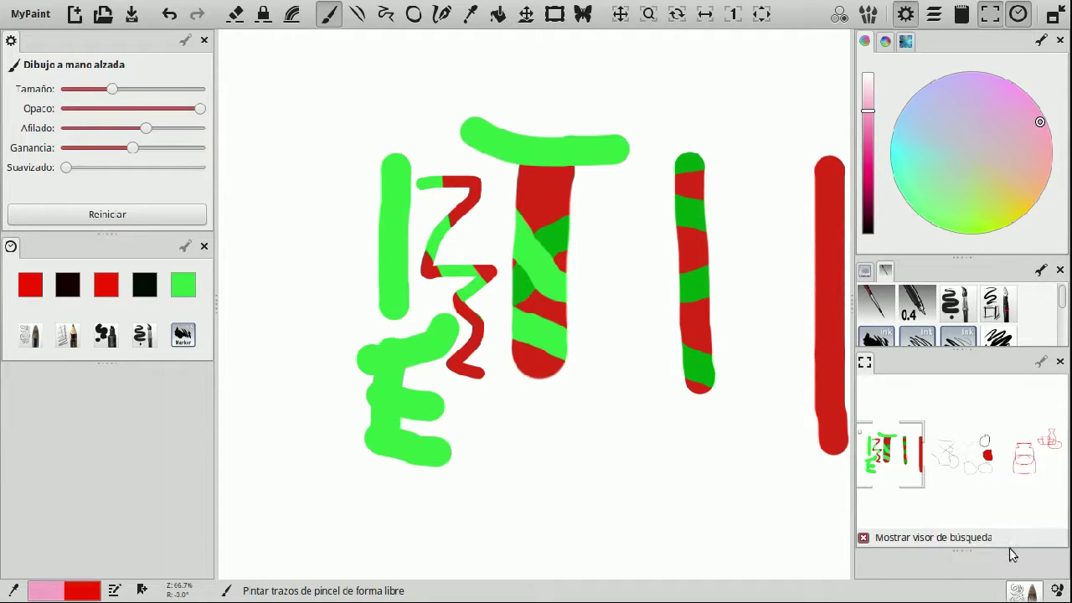
left_click(1057, 592)
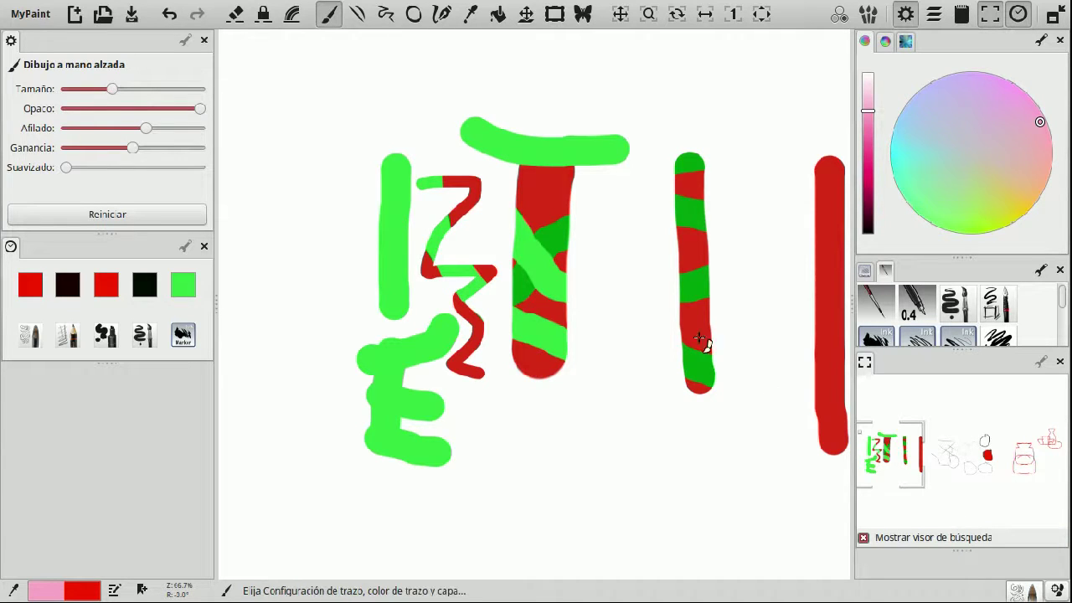
left_click(696, 287)
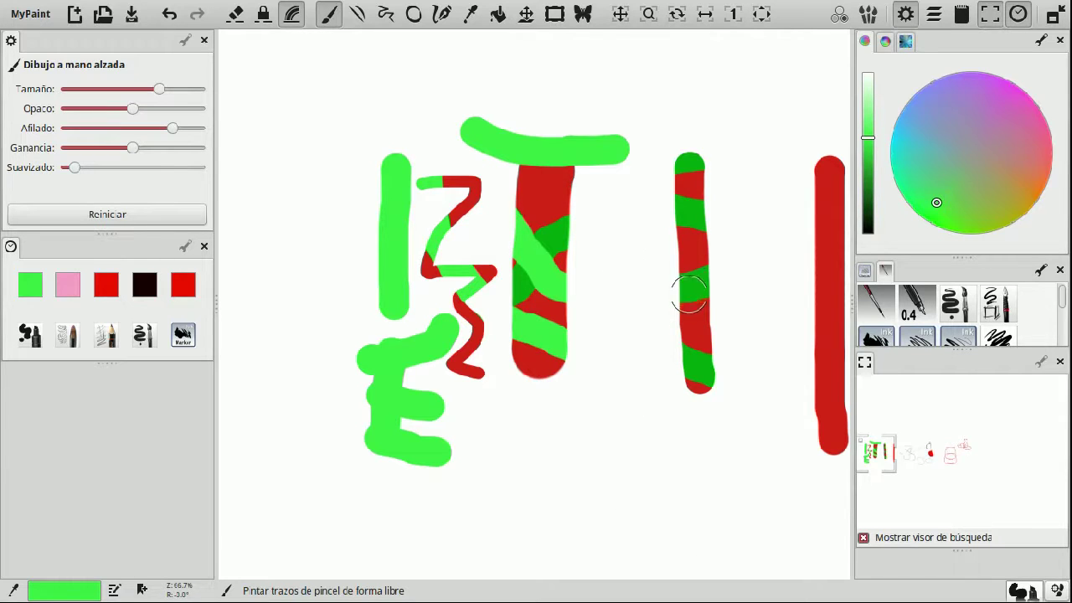
left_click(829, 293)
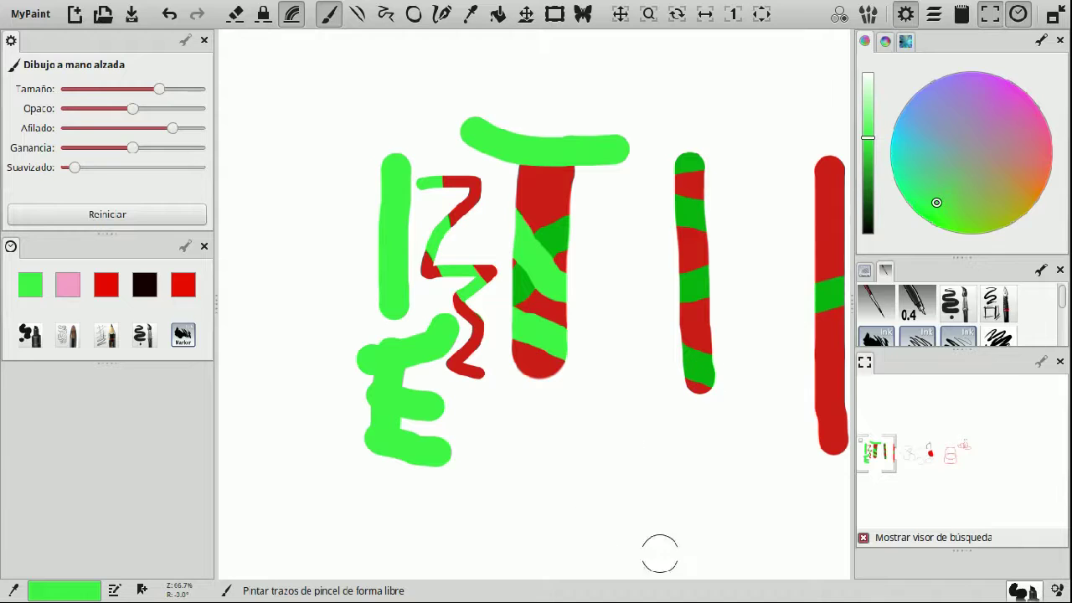
left_click_drag(801, 371, 801, 363)
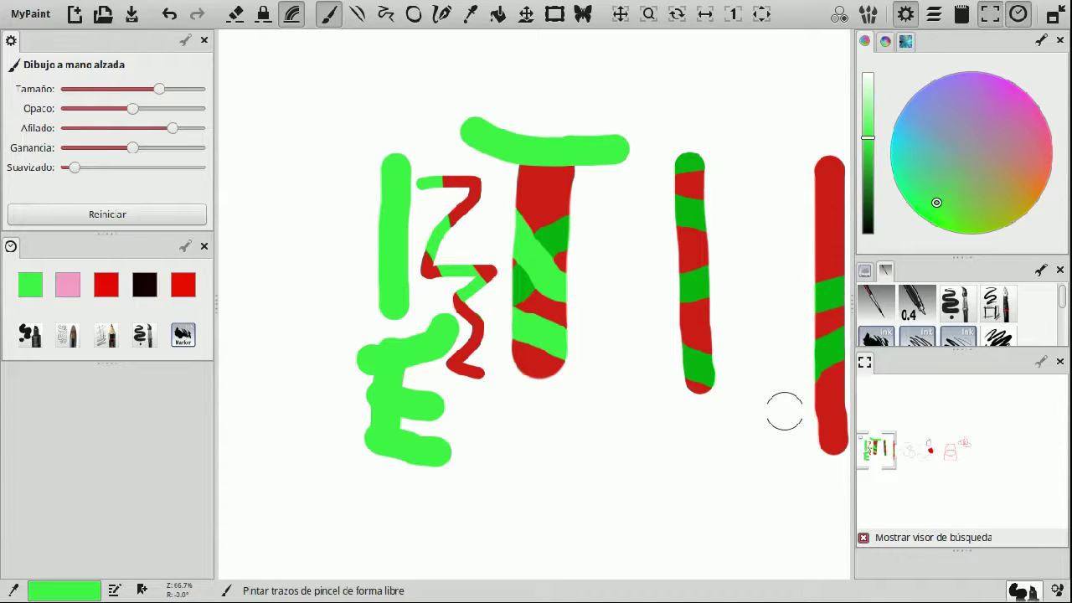
- Pick up the stroke settings and layer of the red bar and paint thick freehand red strokes around and across the green E
left_click(1058, 592)
left_click(830, 229)
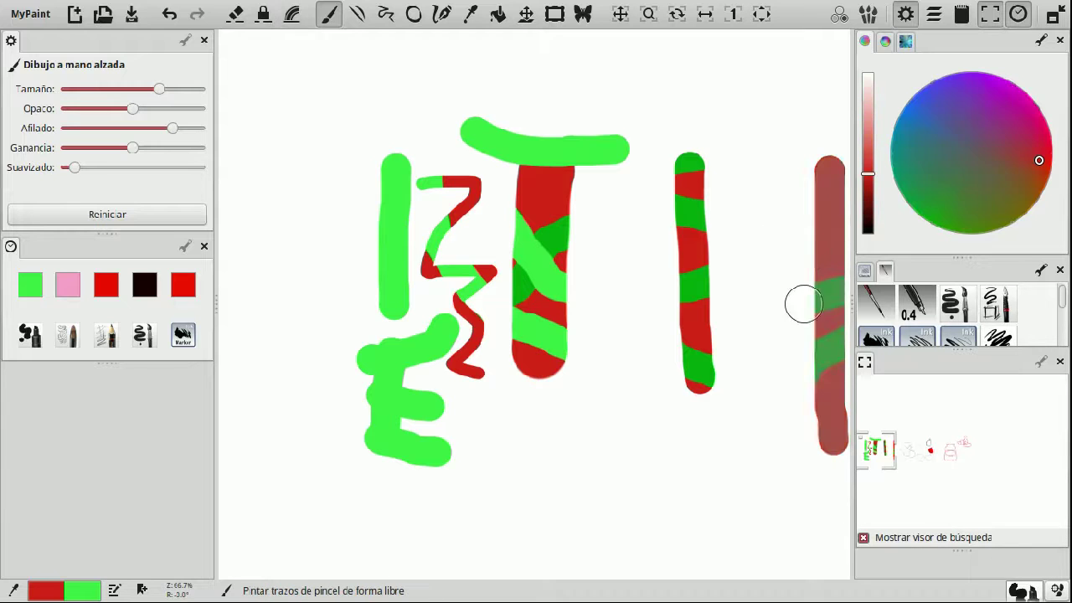
mouse_move(512, 453)
left_mouse_down()
mouse_move(565, 473)
mouse_move(670, 458)
mouse_move(517, 508)
mouse_move(395, 512)
left_mouse_up()
mouse_move(312, 333)
left_mouse_down()
mouse_move(410, 459)
mouse_move(487, 501)
left_mouse_up()
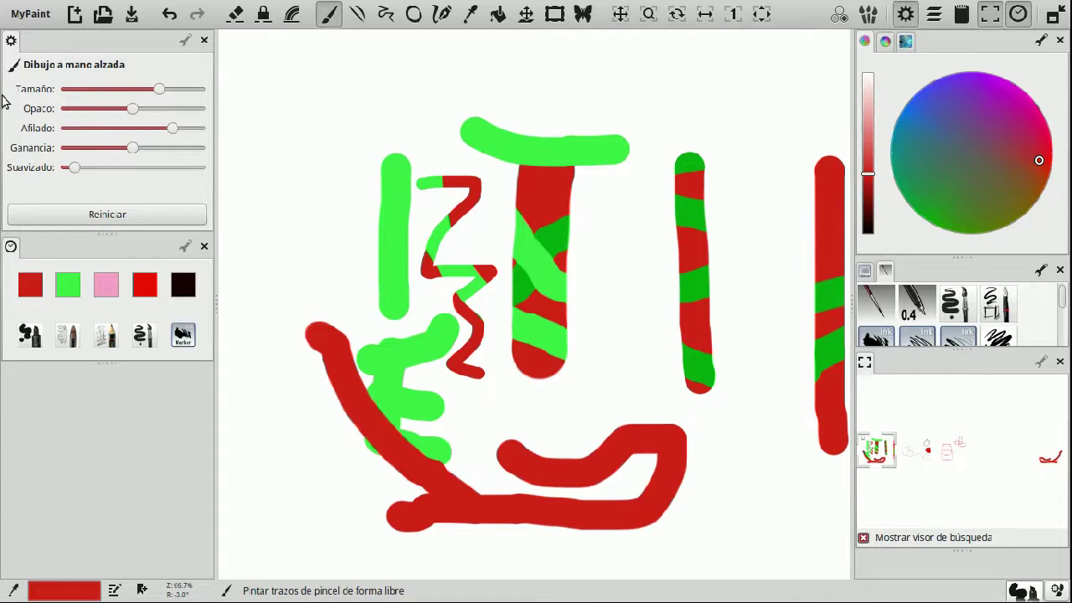
- Close the three docked color choosers above the brush group panel
left_click(1060, 40)
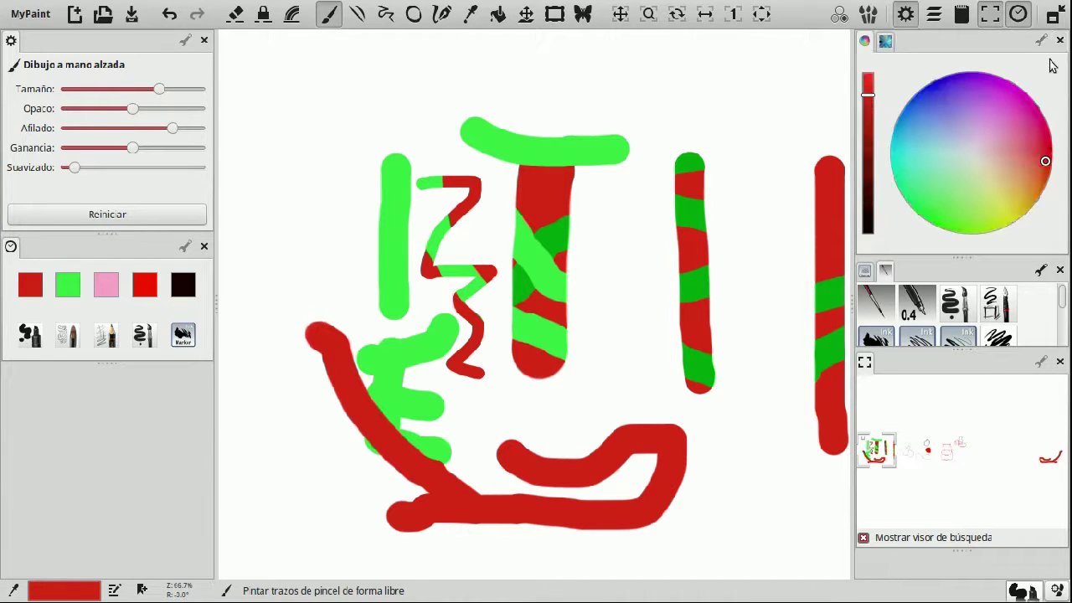
left_click(1061, 40)
left_click(1060, 40)
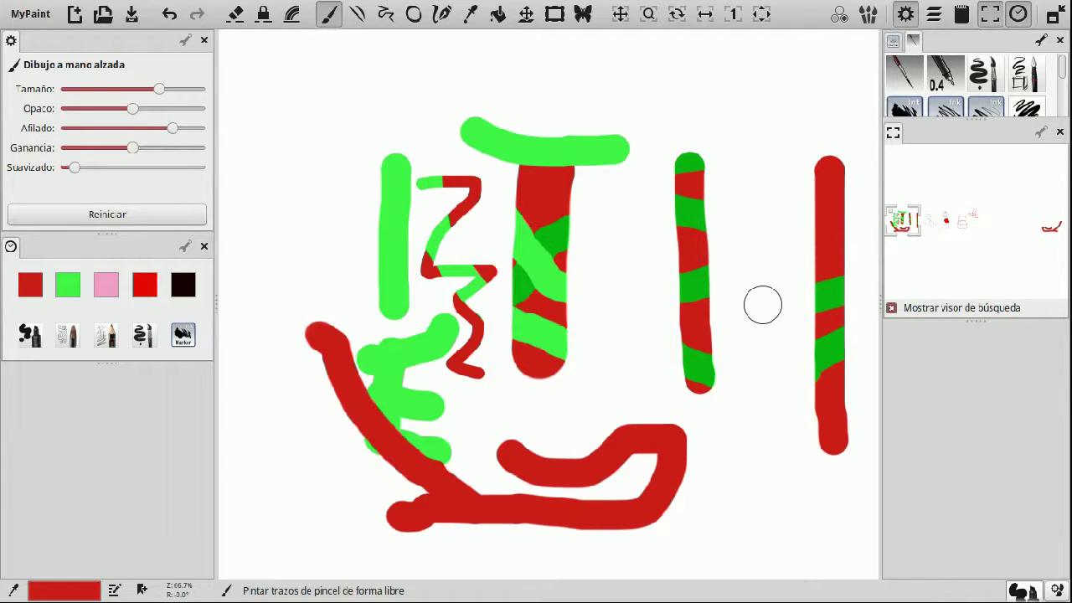
- Dock the freehand tool options beside the canvas preview, and open and dismiss the options of brush group 02-Tinta
scroll(763, 304, "up", 10)
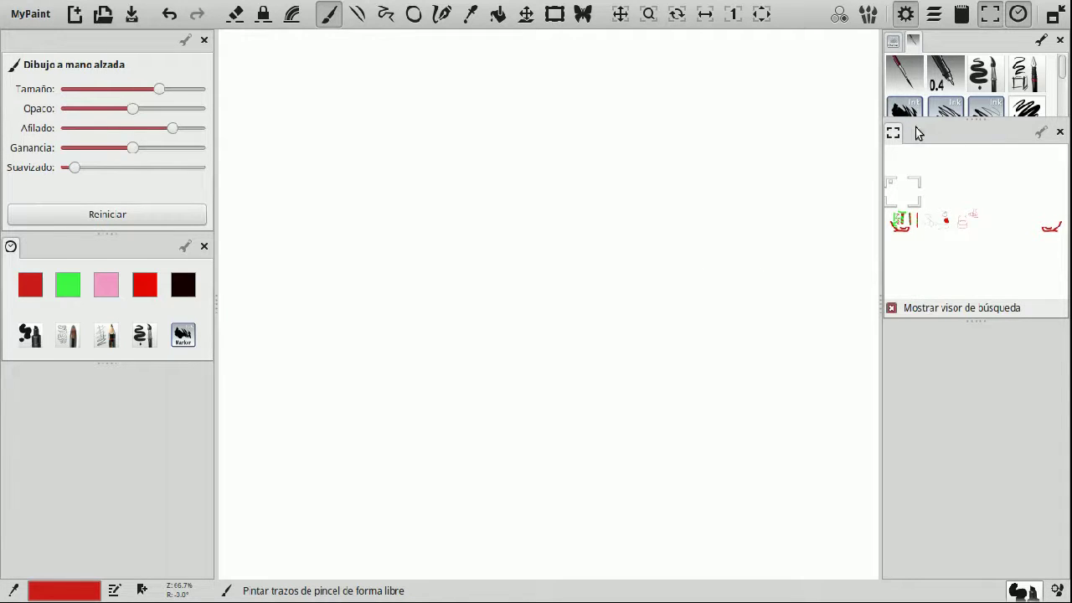
left_click_drag(918, 132, 920, 133)
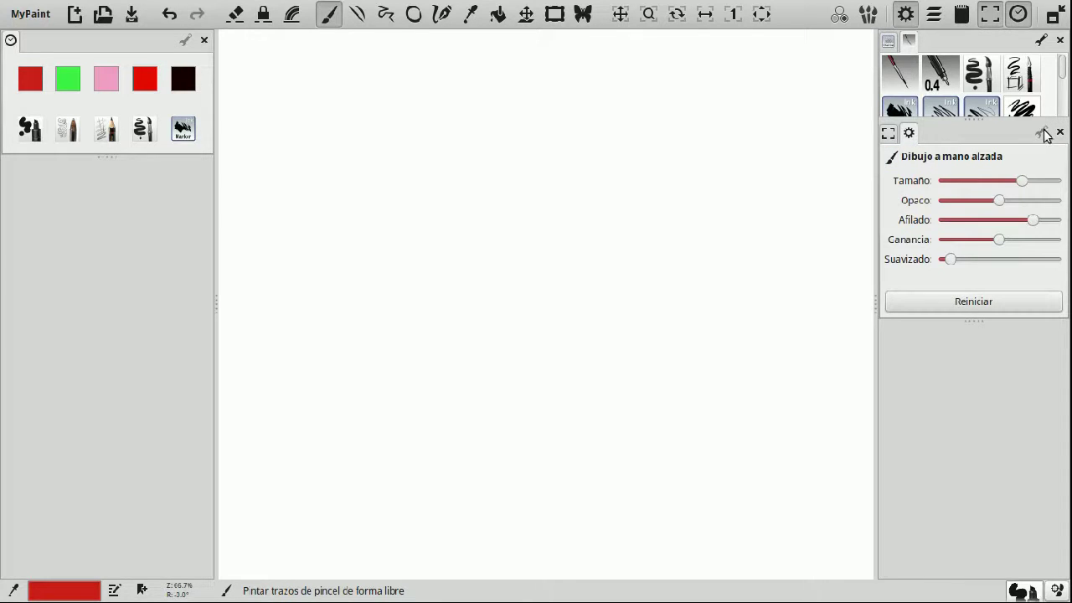
left_click(1041, 42)
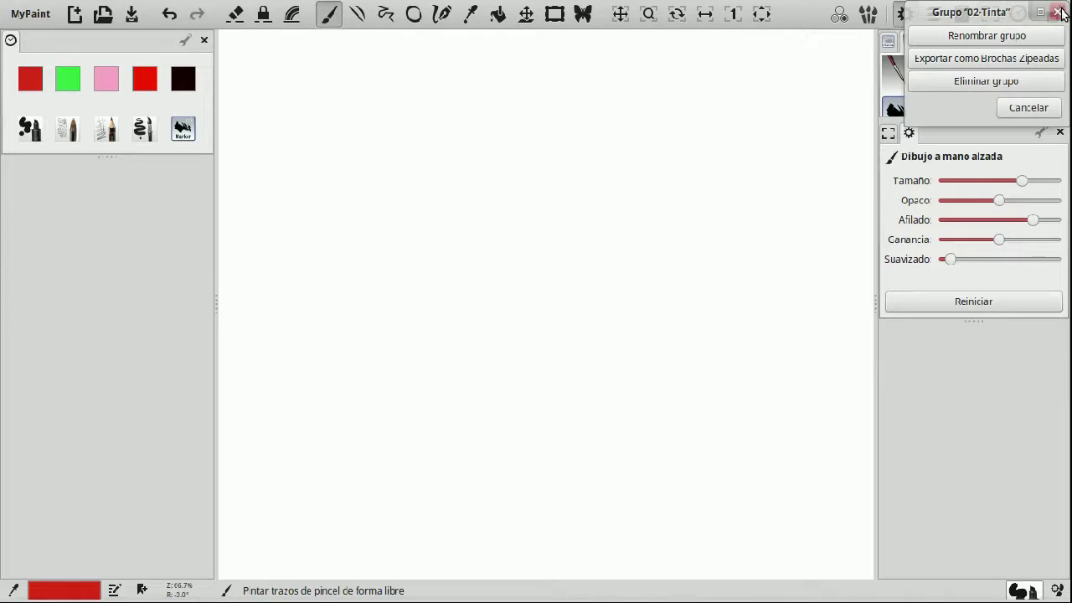
left_click(1061, 13)
- With the 0.4 pen brush, paint a thin red zigzag and a thick soft blob at a larger size, then restore the small size
left_click(939, 74)
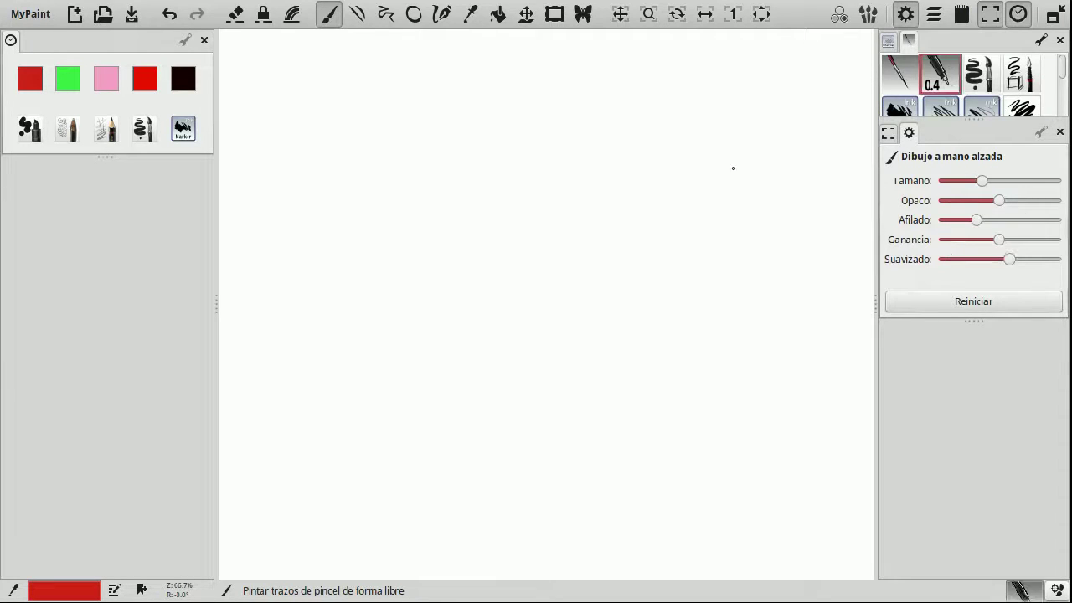
mouse_move(468, 109)
left_mouse_down()
mouse_move(389, 180)
mouse_move(436, 269)
left_mouse_up()
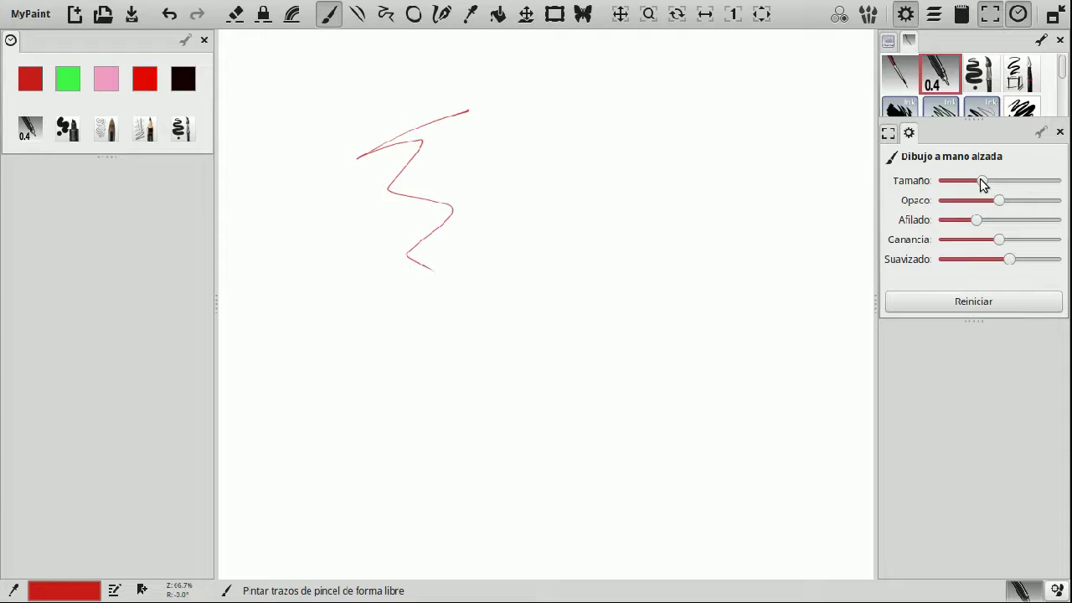
left_click_drag(982, 181, 1031, 186)
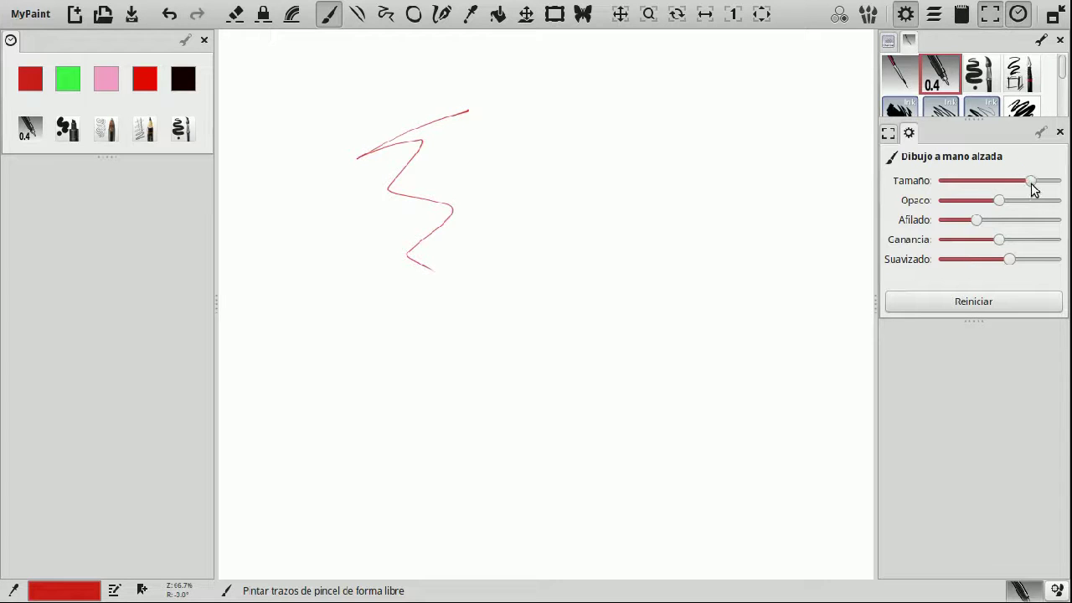
left_click_drag(620, 122, 552, 210)
left_click_drag(1031, 181, 979, 181)
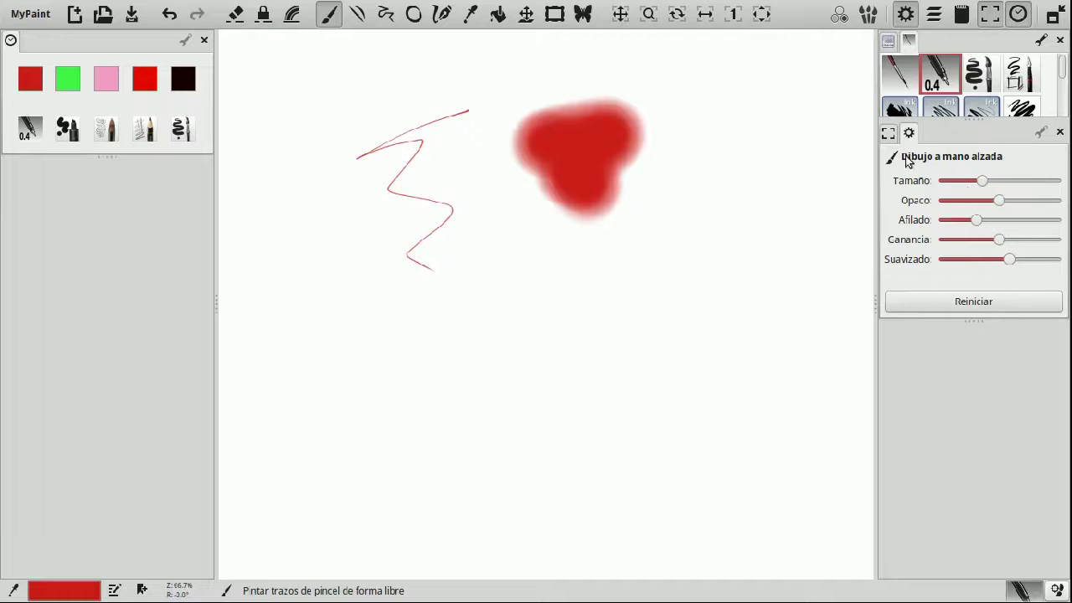
- Paint one zigzag with the Opaco setting raised near its maximum and a fainter one below it with Opaco lowered
left_click_drag(999, 200, 1055, 201)
mouse_move(597, 266)
left_mouse_down()
mouse_move(724, 209)
mouse_move(624, 290)
left_mouse_up()
mouse_move(1048, 202)
left_mouse_down()
mouse_move(938, 214)
mouse_move(965, 207)
left_mouse_up()
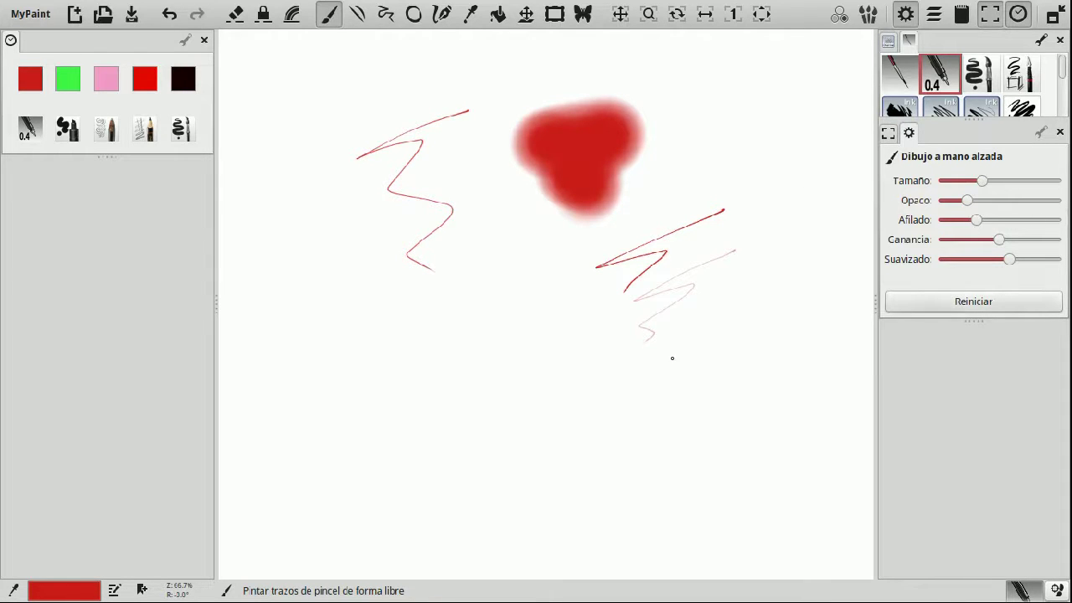
- Enlarge the brush and paint two horizontal bands for comparison, one at the current Afilado sharpness and one with Afilado at maximum
left_click_drag(984, 184, 1025, 182)
left_click_drag(301, 374, 542, 371)
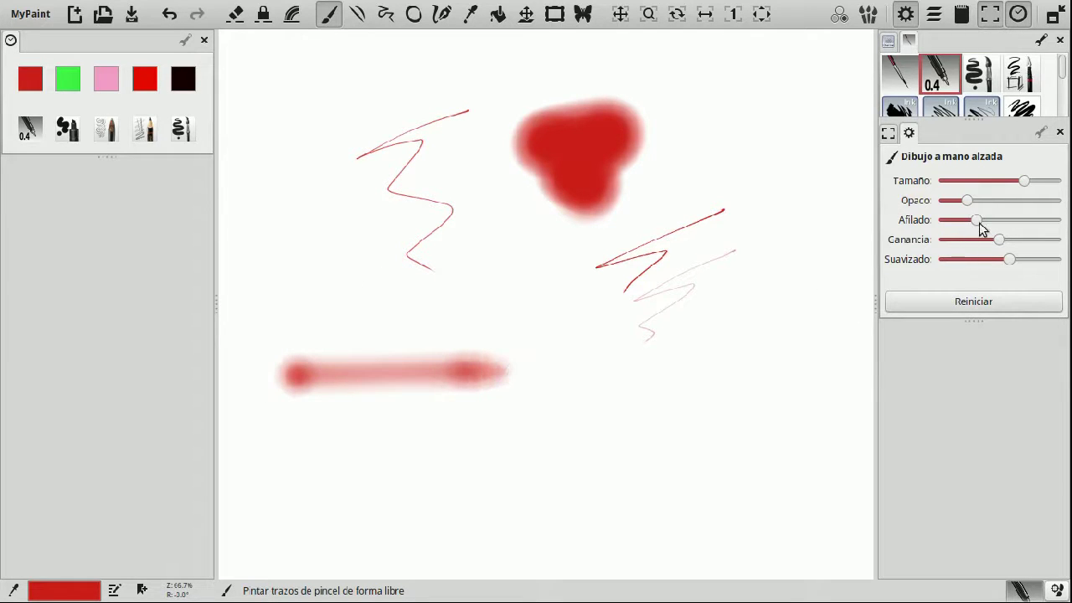
left_click_drag(977, 221, 1066, 221)
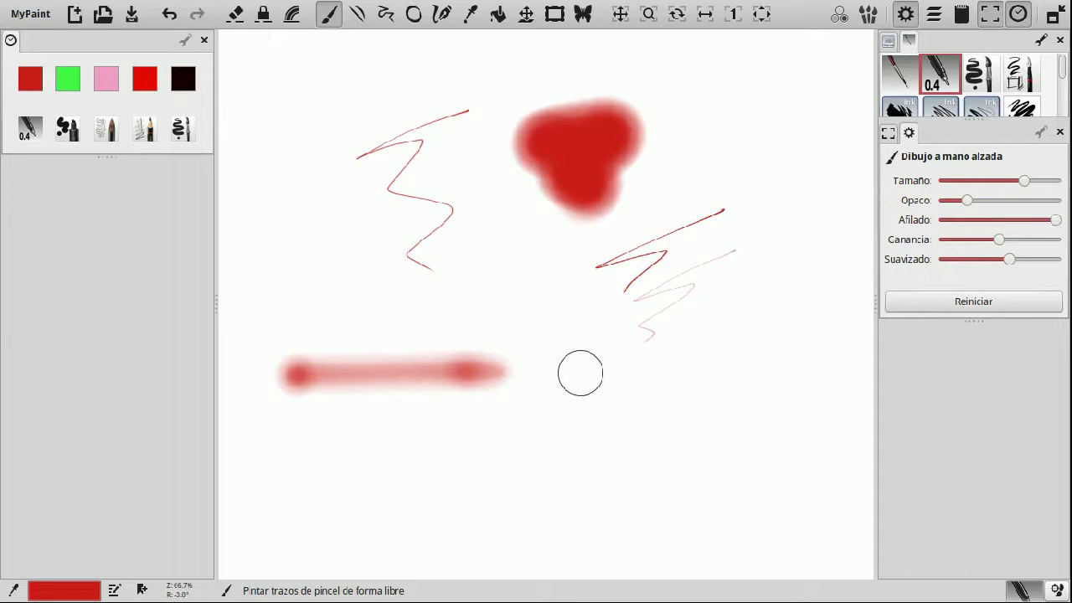
left_click_drag(577, 373, 605, 374)
left_click_drag(729, 365, 836, 360)
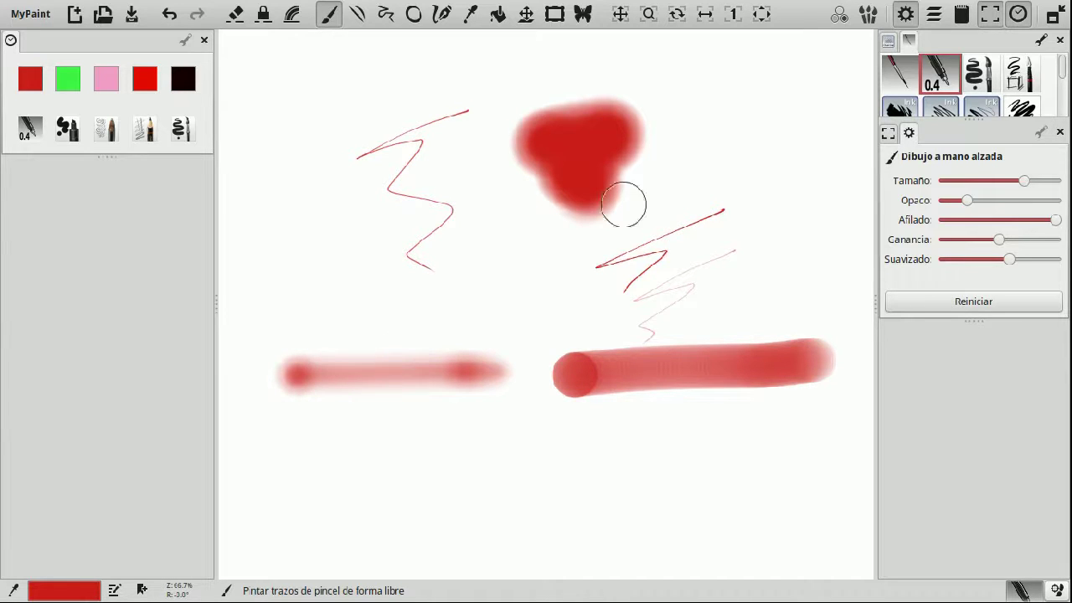
- Reset the brush settings and paint a zigzag at the default Ganancia, plus several more strokes with Ganancia at maximum
left_click(999, 301)
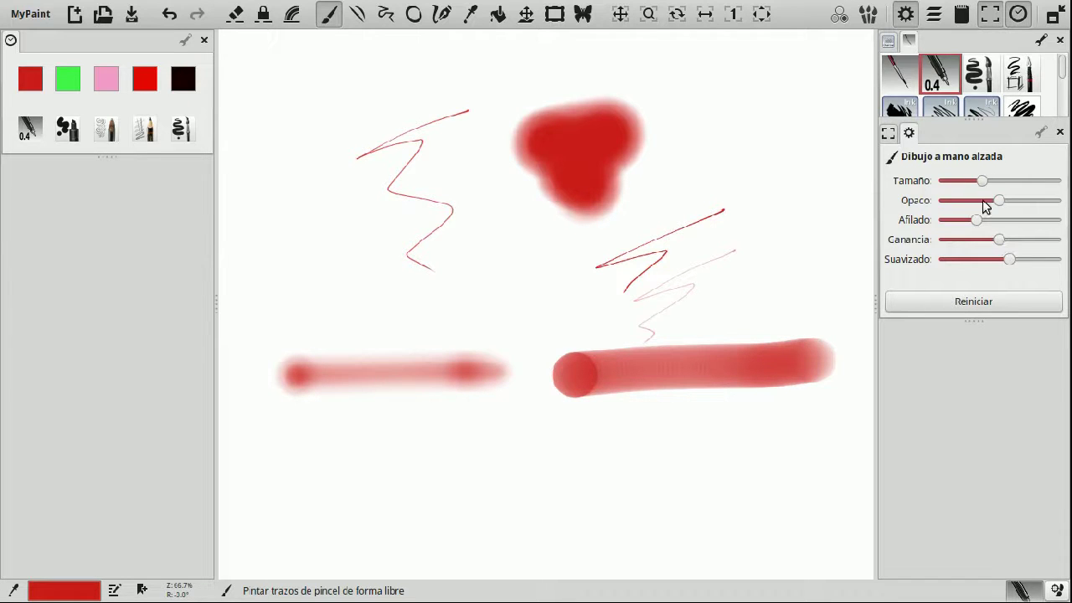
mouse_move(777, 81)
left_mouse_down()
mouse_move(733, 144)
mouse_move(743, 203)
left_mouse_up()
left_click_drag(999, 240, 1060, 241)
mouse_move(796, 185)
left_mouse_down()
mouse_move(793, 256)
mouse_move(815, 286)
left_mouse_up()
mouse_move(663, 146)
left_mouse_down()
mouse_move(636, 190)
mouse_move(674, 221)
mouse_move(648, 277)
mouse_move(747, 253)
left_mouse_up()
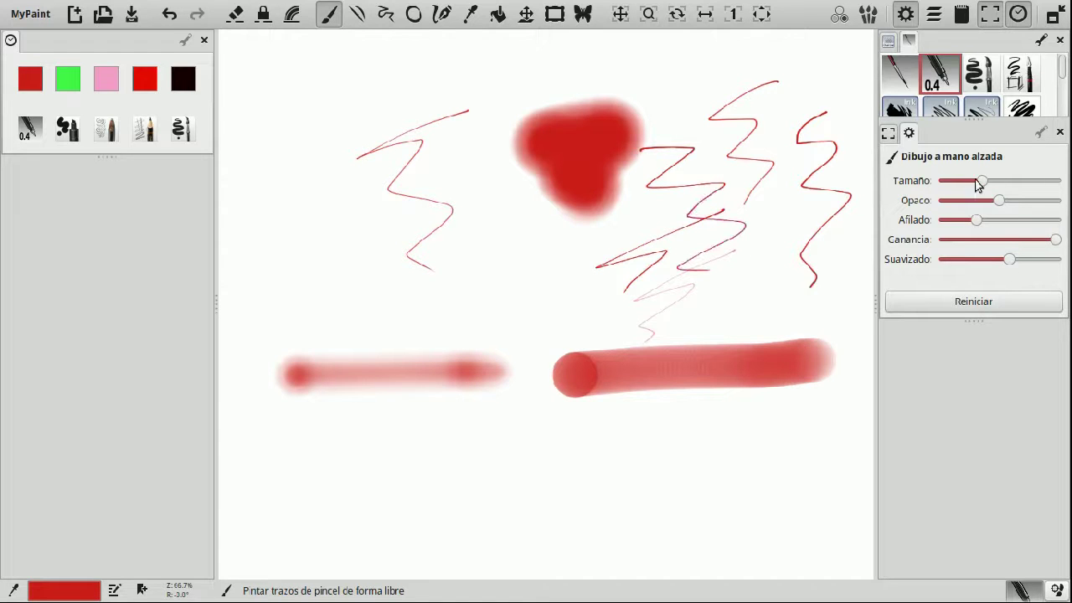
mouse_move(794, 228)
left_mouse_down()
mouse_move(448, 276)
mouse_move(536, 297)
mouse_move(517, 300)
left_mouse_up()
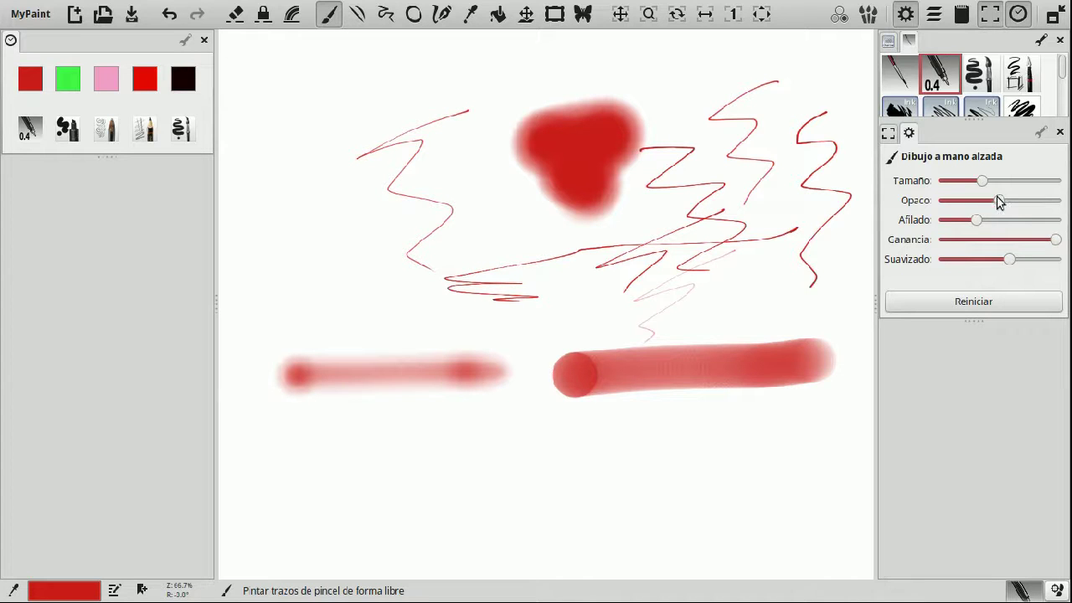
- Reset the brush settings and paint curving strokes with Suavizado near its maximum and more with Suavizado lowered near its minimum
left_click(1000, 309)
left_click_drag(1011, 259, 1057, 259)
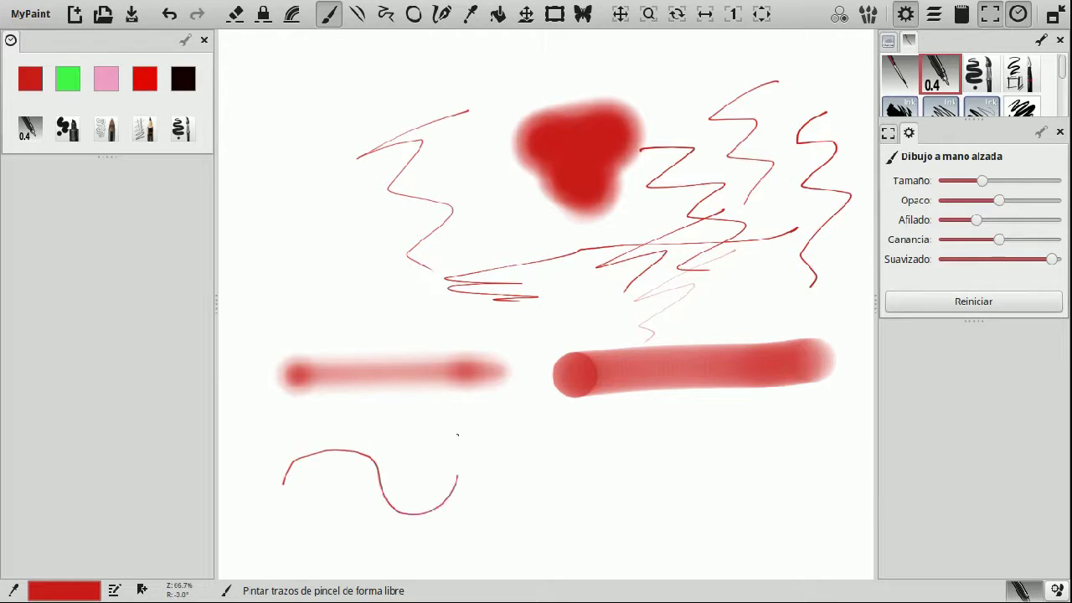
mouse_move(339, 478)
left_mouse_down()
mouse_move(434, 482)
mouse_move(491, 428)
mouse_move(628, 545)
mouse_move(496, 478)
mouse_move(493, 314)
mouse_move(429, 235)
mouse_move(374, 244)
mouse_move(523, 255)
mouse_move(617, 176)
mouse_move(648, 190)
mouse_move(658, 293)
mouse_move(533, 216)
mouse_move(339, 143)
mouse_move(271, 232)
mouse_move(358, 275)
mouse_move(534, 229)
mouse_move(381, 385)
mouse_move(444, 324)
left_mouse_up()
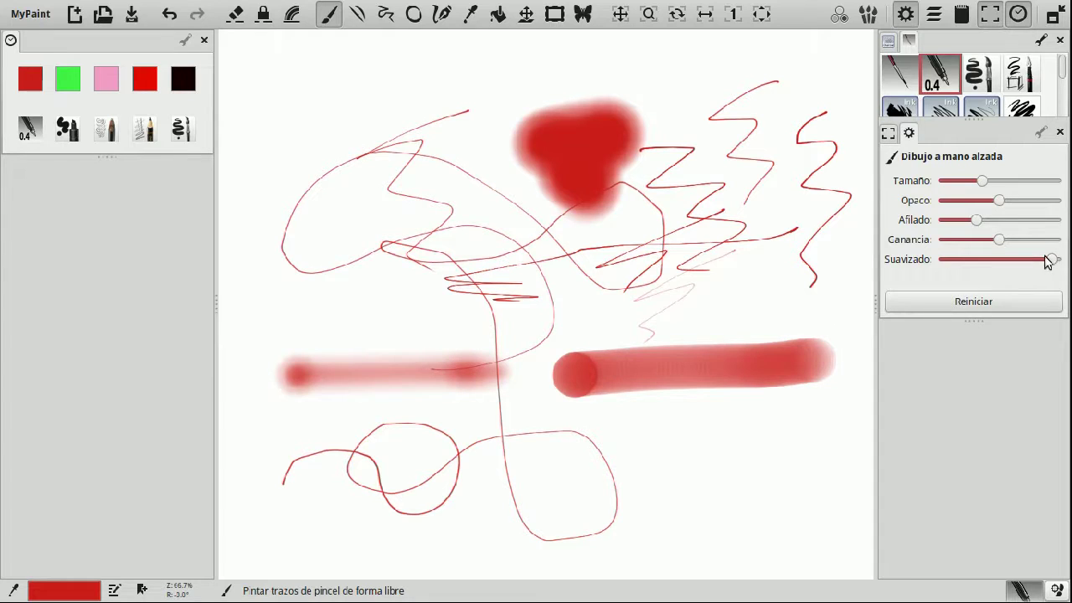
left_click_drag(1060, 263, 959, 279)
mouse_move(529, 256)
left_mouse_down()
mouse_move(360, 154)
mouse_move(709, 147)
mouse_move(382, 297)
mouse_move(559, 255)
left_mouse_up()
mouse_move(432, 277)
left_mouse_down()
mouse_move(357, 431)
mouse_move(512, 298)
mouse_move(417, 461)
mouse_move(488, 559)
mouse_move(635, 551)
mouse_move(389, 420)
mouse_move(450, 225)
left_mouse_up()
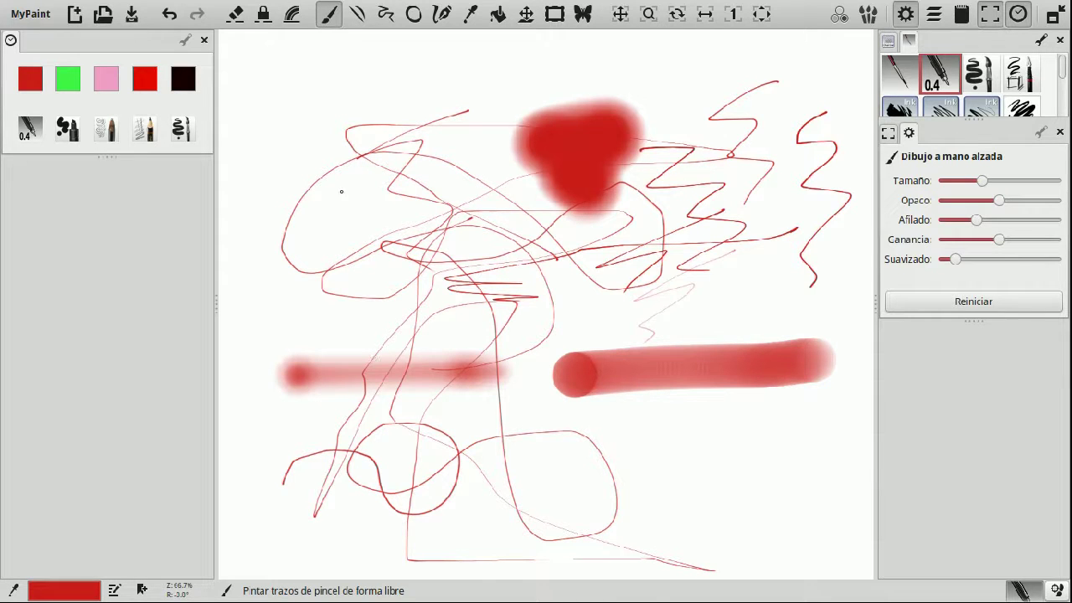
- Raise Suavizado to its maximum and paint large smooth loops around the soft red blob
left_click_drag(956, 259, 1068, 265)
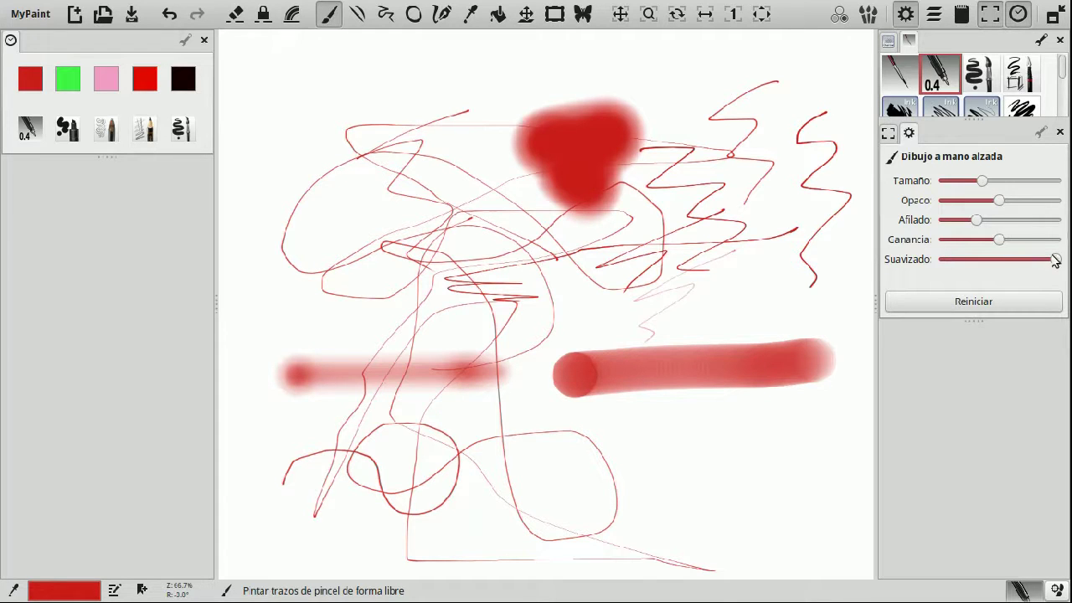
mouse_move(587, 287)
left_mouse_down()
mouse_move(576, 327)
mouse_move(600, 350)
left_mouse_up()
mouse_move(672, 202)
left_mouse_down()
mouse_move(712, 113)
mouse_move(593, 96)
mouse_move(466, 104)
mouse_move(620, 213)
mouse_move(783, 191)
mouse_move(819, 298)
mouse_move(656, 321)
left_mouse_up()
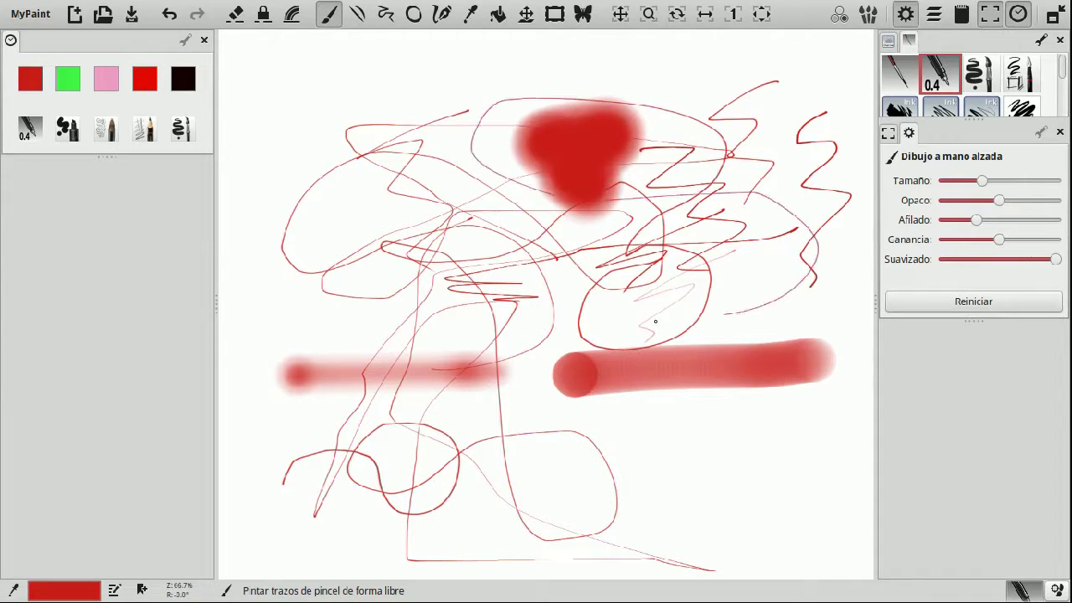